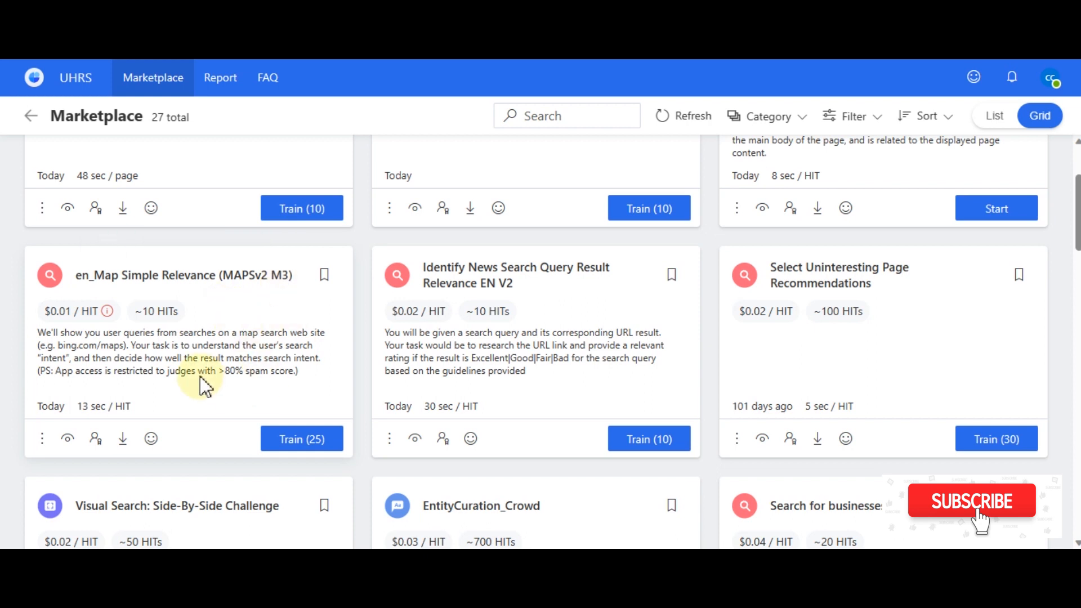
# Step: Open the judge guidelines for the en_Map Simple Relevance (MAPSv2 M3) HIT app and enlarge the document for reading
pyautogui.click(125, 440)
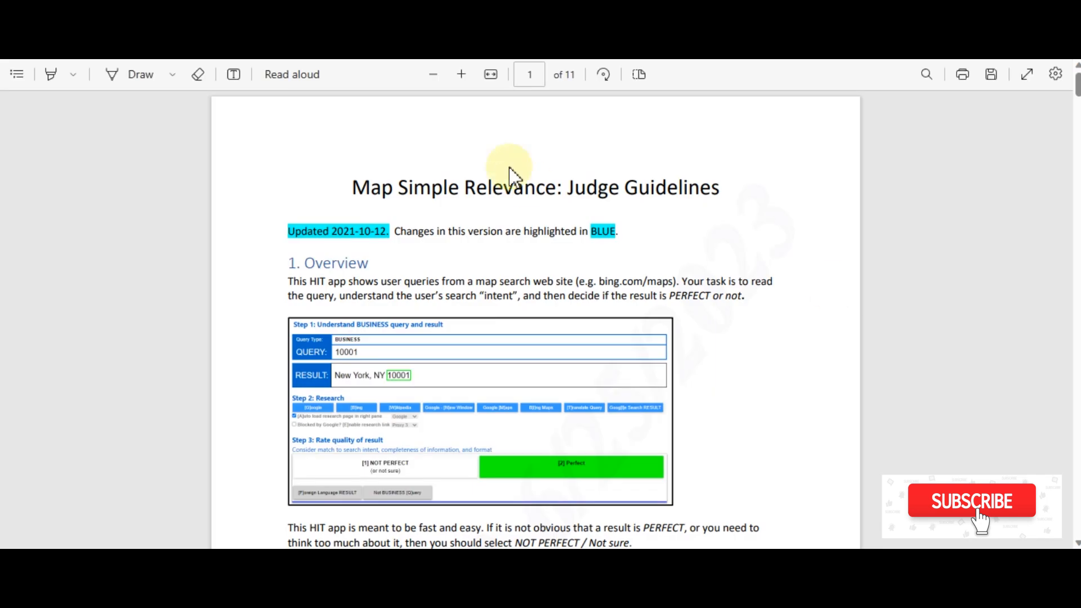
pyautogui.click(461, 75)
pyautogui.click(461, 76)
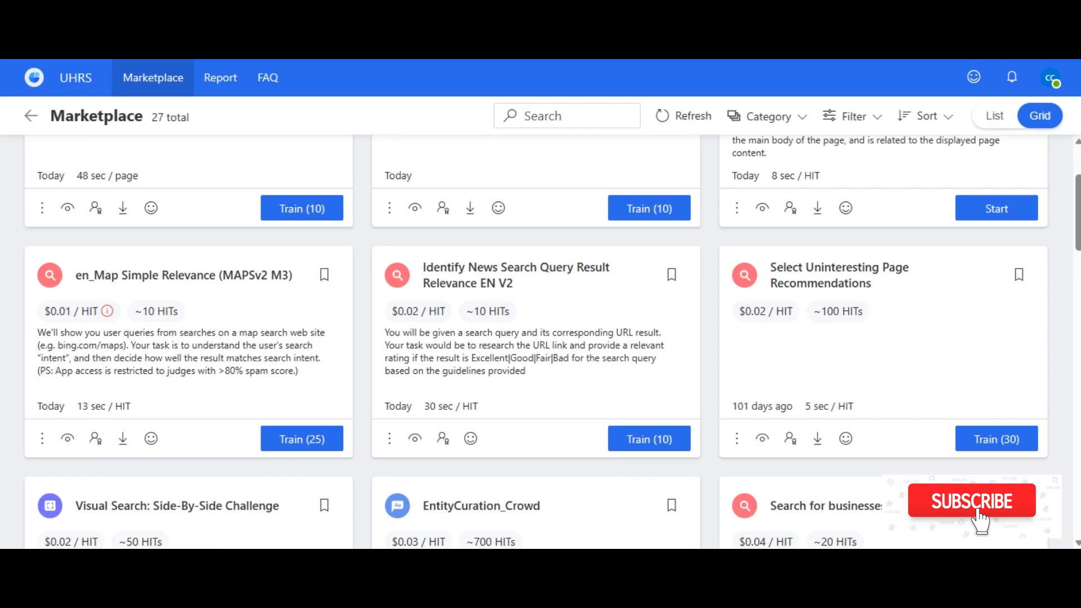
# Step: Start training for en_Map Simple Relevance (MAPSv2 M3), confirming that its guidelines have been read
pyautogui.click(314, 439)
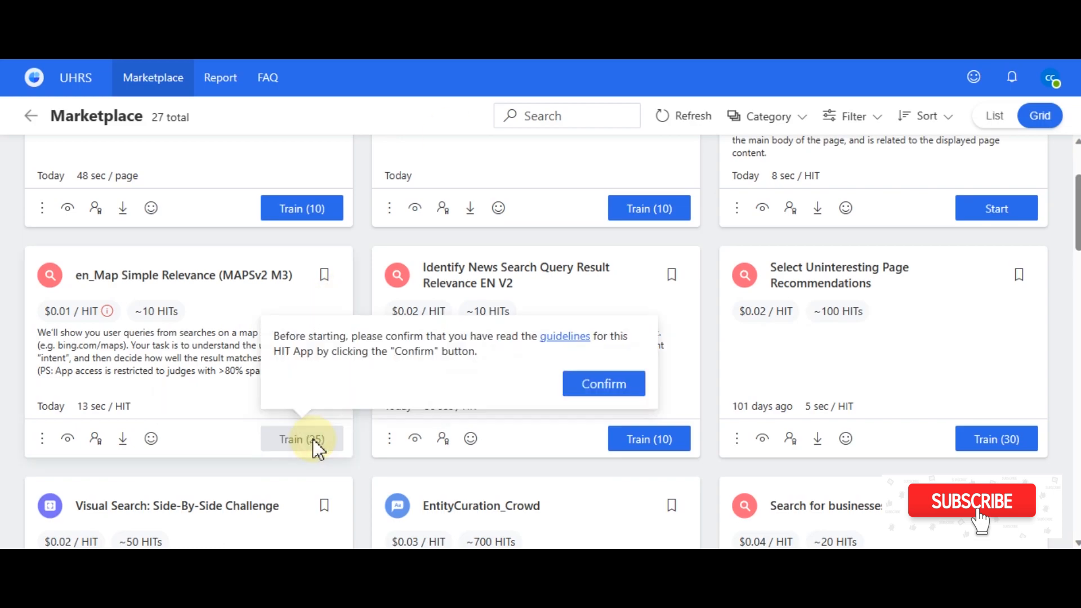
pyautogui.click(591, 385)
pyautogui.click(546, 391)
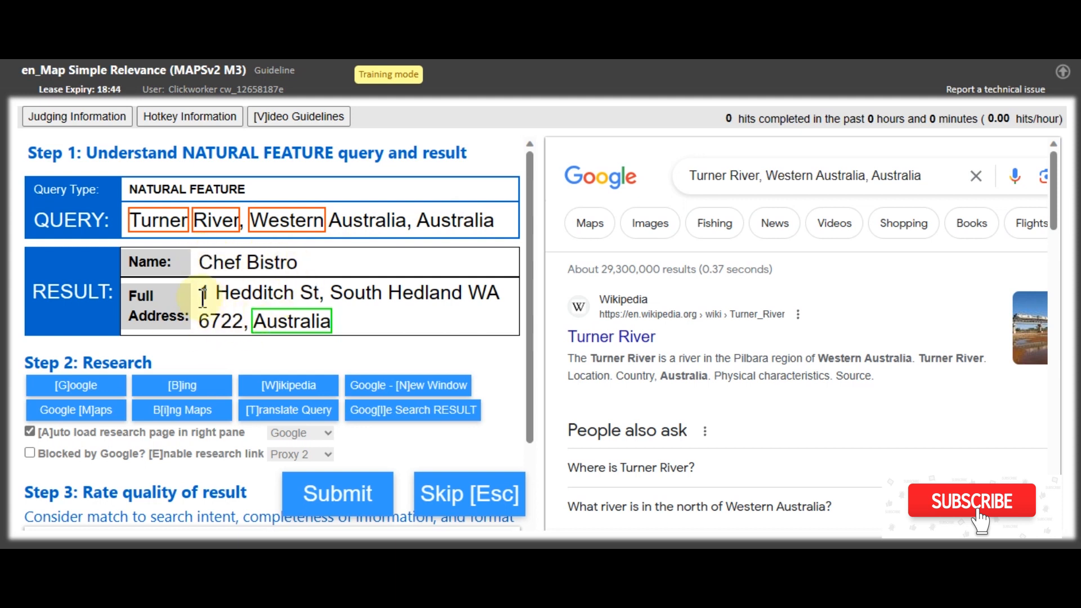
# Step: Check the Chef Bistro result against the Turner River query, submit it as NOT PERFECT, and dismiss the feedback
pyautogui.moveTo(202, 297); pyautogui.dragTo(321, 315)
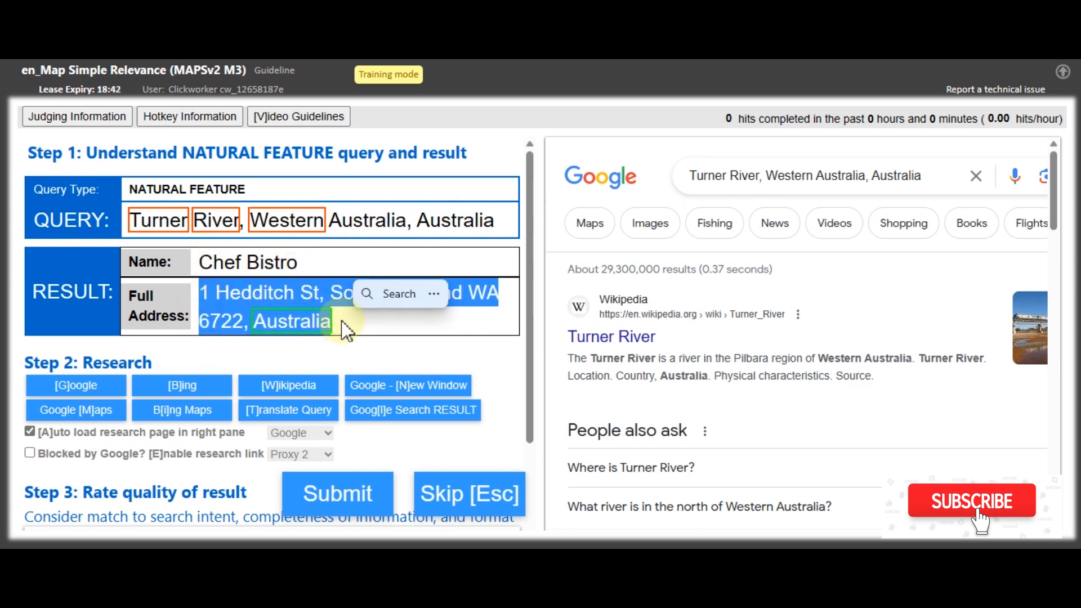
pyautogui.click(347, 330)
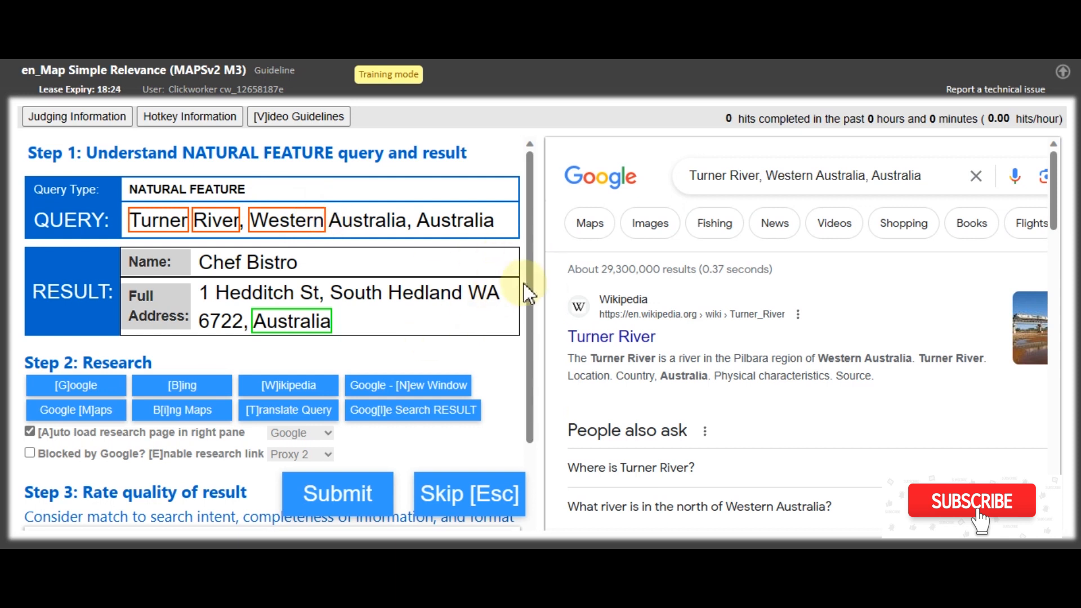
pyautogui.moveTo(532, 287); pyautogui.dragTo(535, 366)
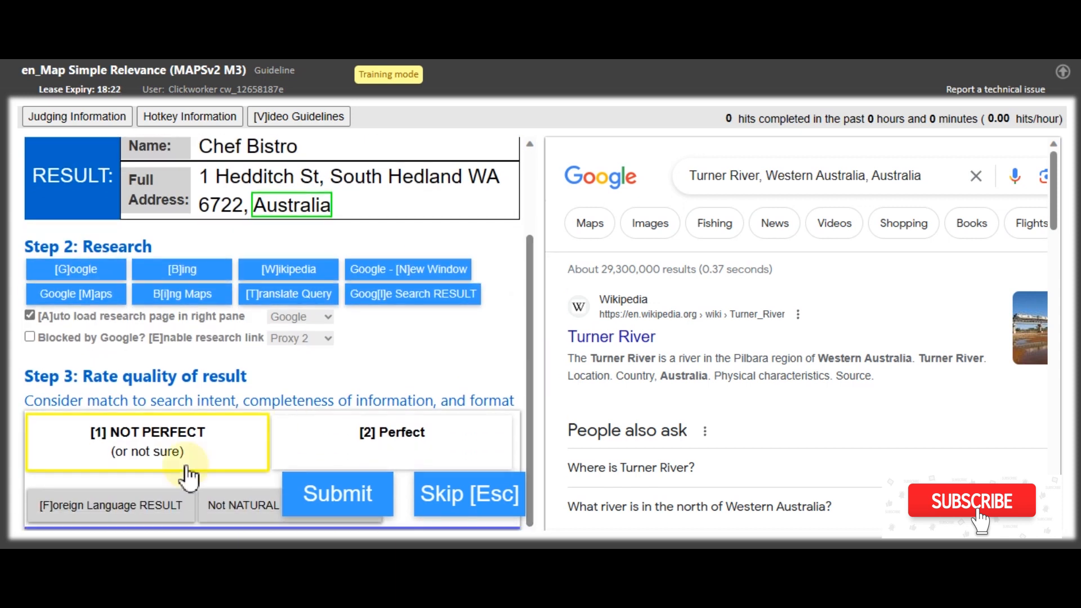
pyautogui.click(156, 456)
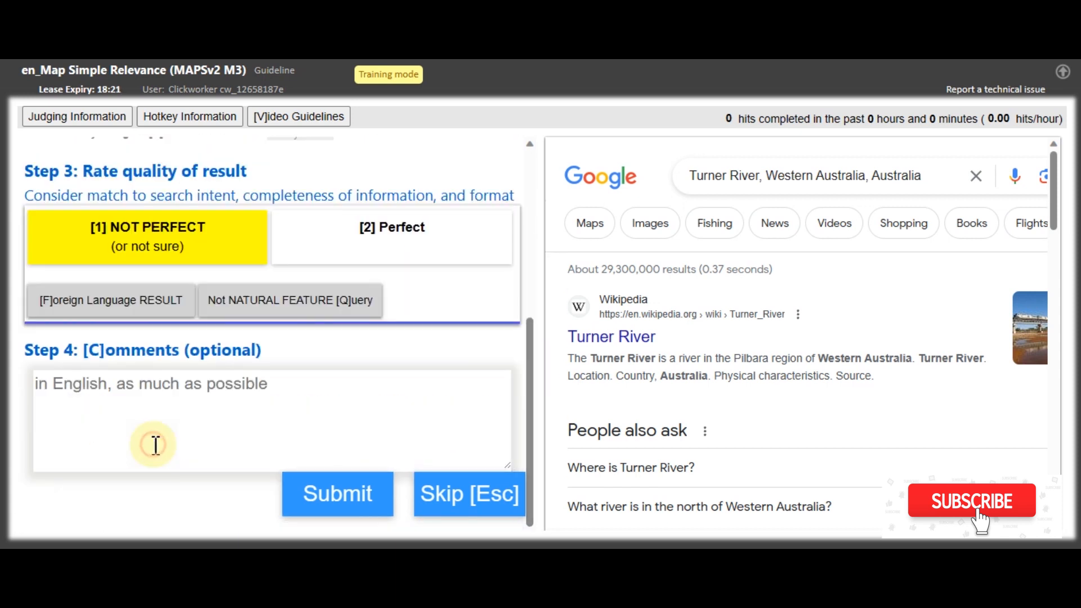
pyautogui.click(356, 496)
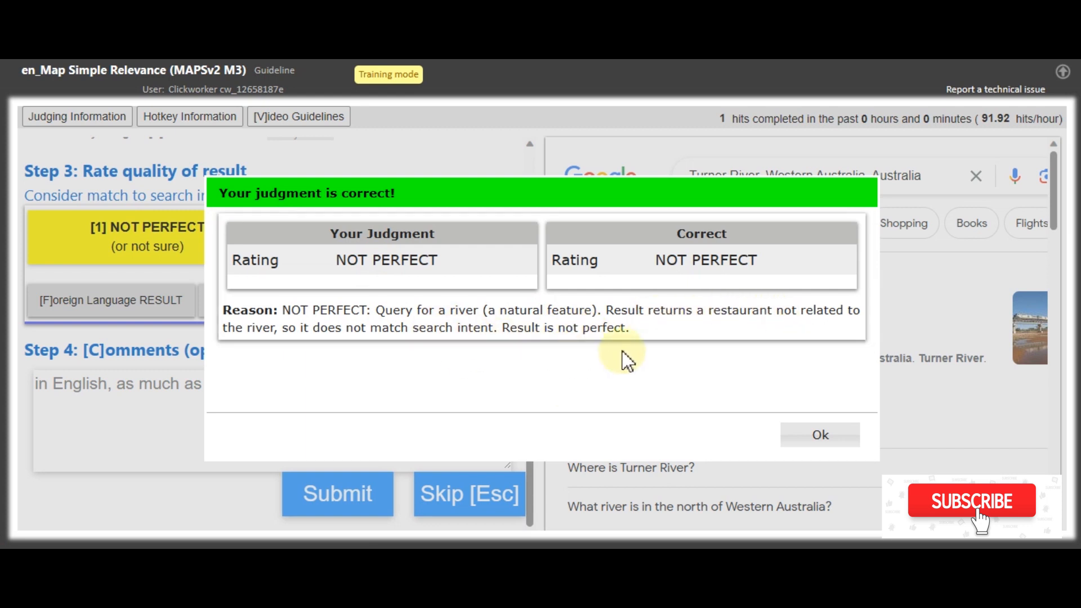
pyautogui.click(811, 440)
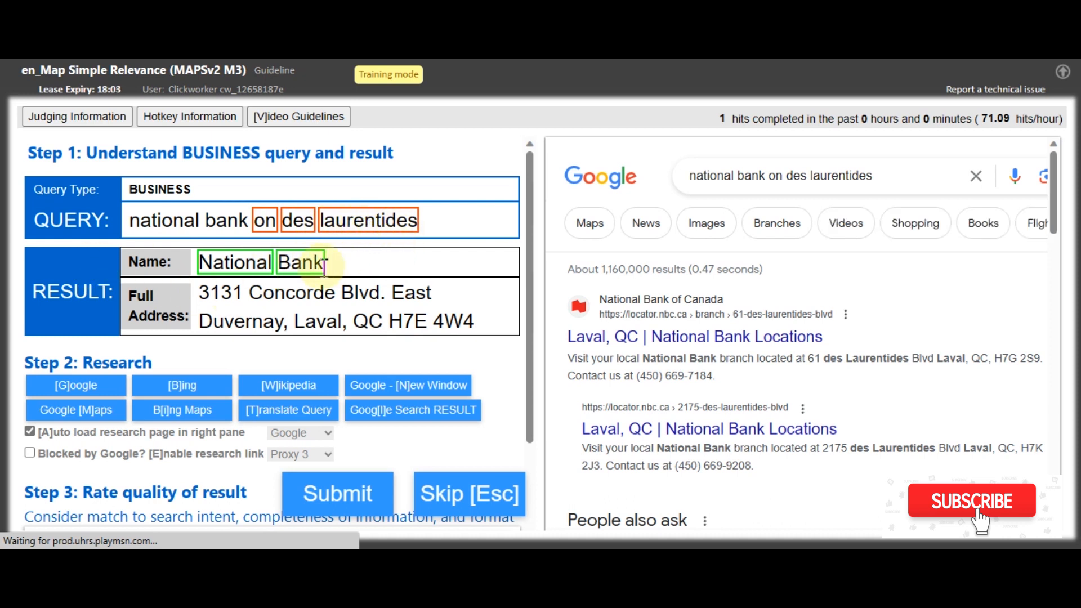
# Step: Inspect the National Bank result's address and switch the auto-loaded research page to Bing
pyautogui.moveTo(243, 294); pyautogui.dragTo(495, 331)
pyautogui.click(413, 313)
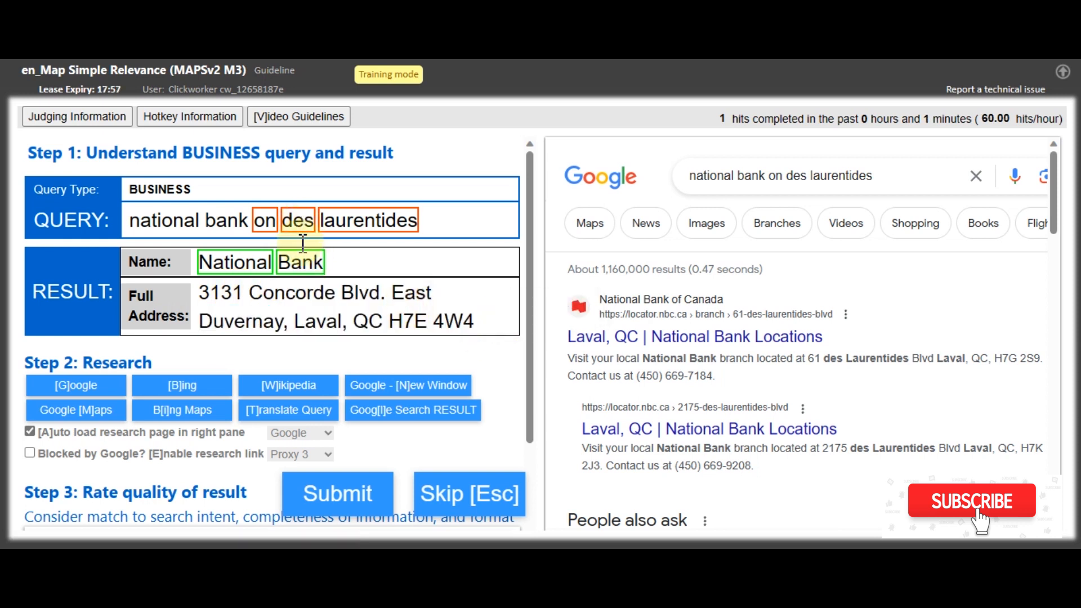
pyautogui.click(313, 434)
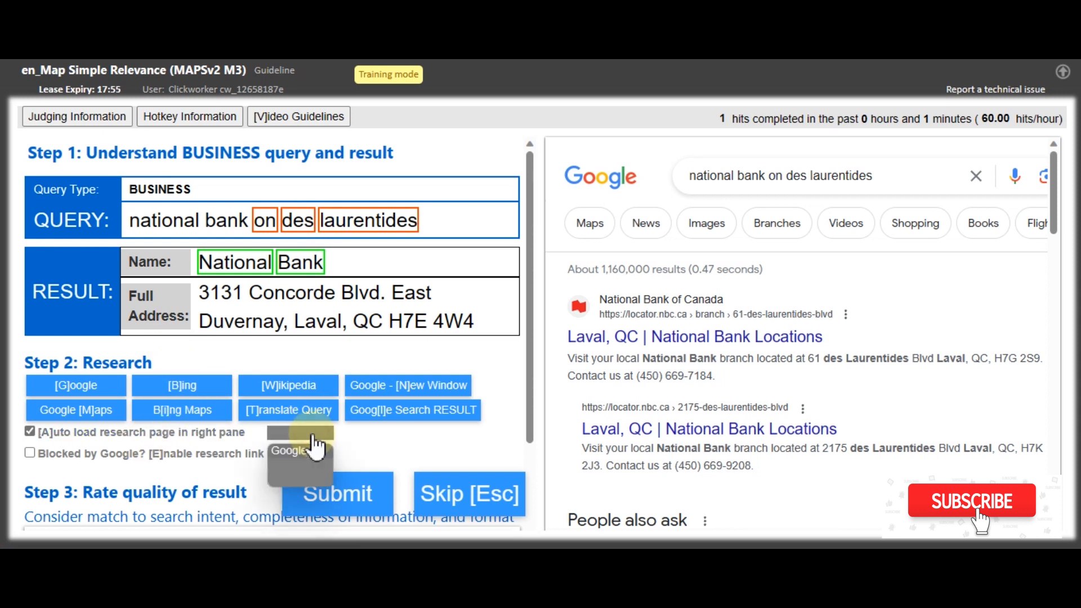
pyautogui.click(300, 465)
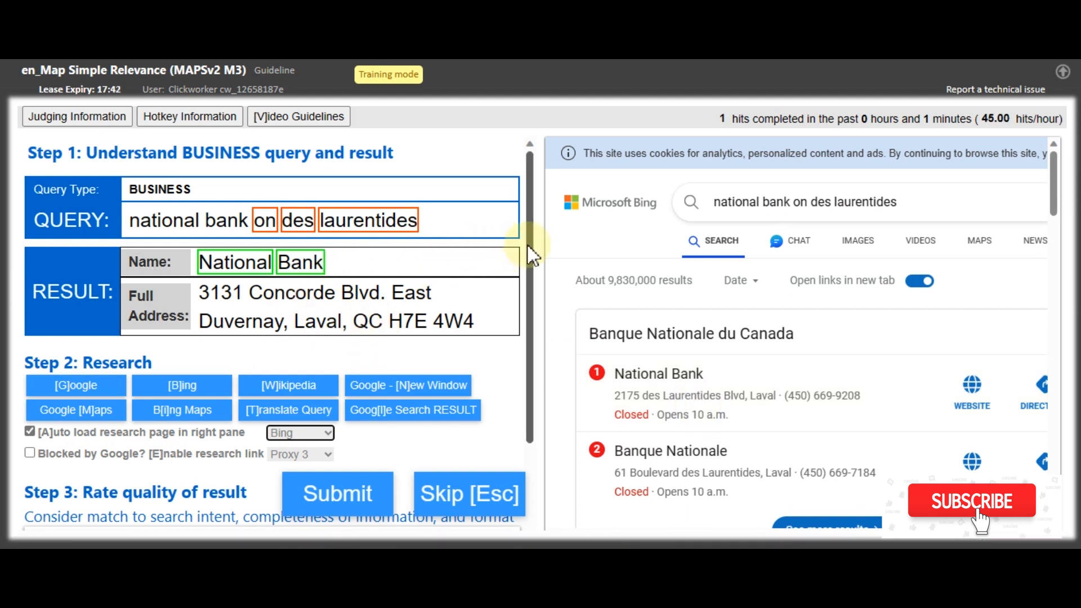
# Step: Rate the National Bank result as NOT PERFECT for the "national bank on des laurentides" query and submit the judgment
pyautogui.scroll(-3, 532, 281)
pyautogui.click(145, 478)
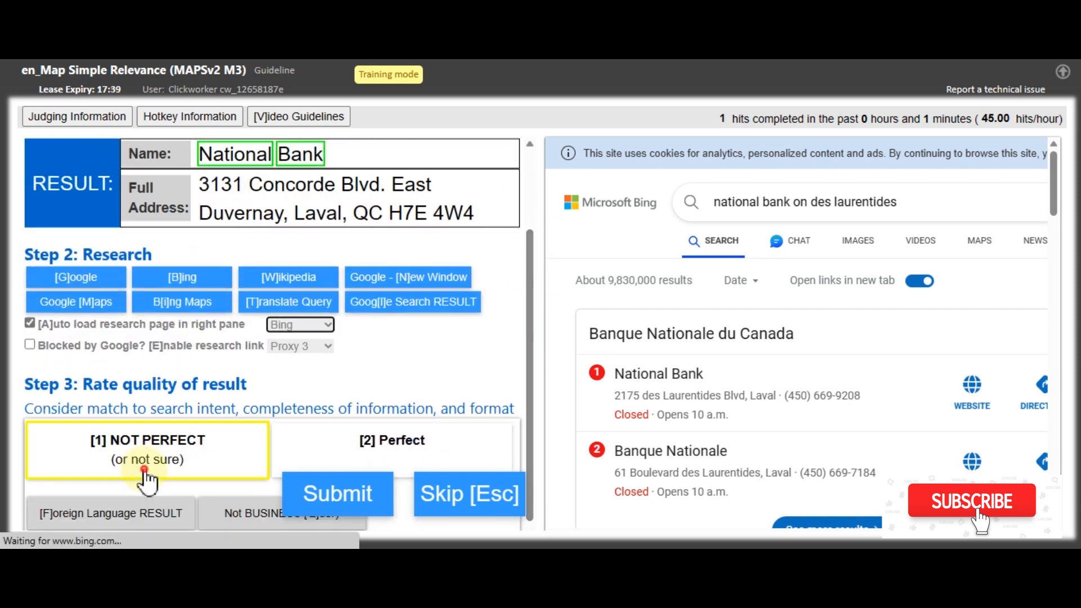
pyautogui.click(363, 494)
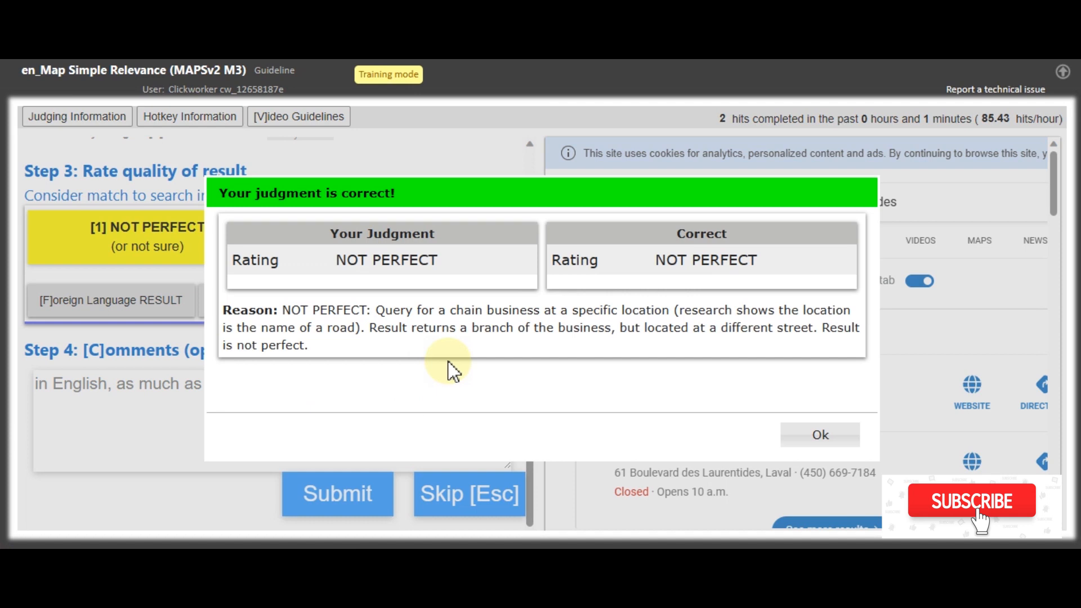
# Step: Read the reason given for the National Bank judgment and dismiss the feedback to load the next query
pyautogui.moveTo(384, 309); pyautogui.dragTo(452, 344)
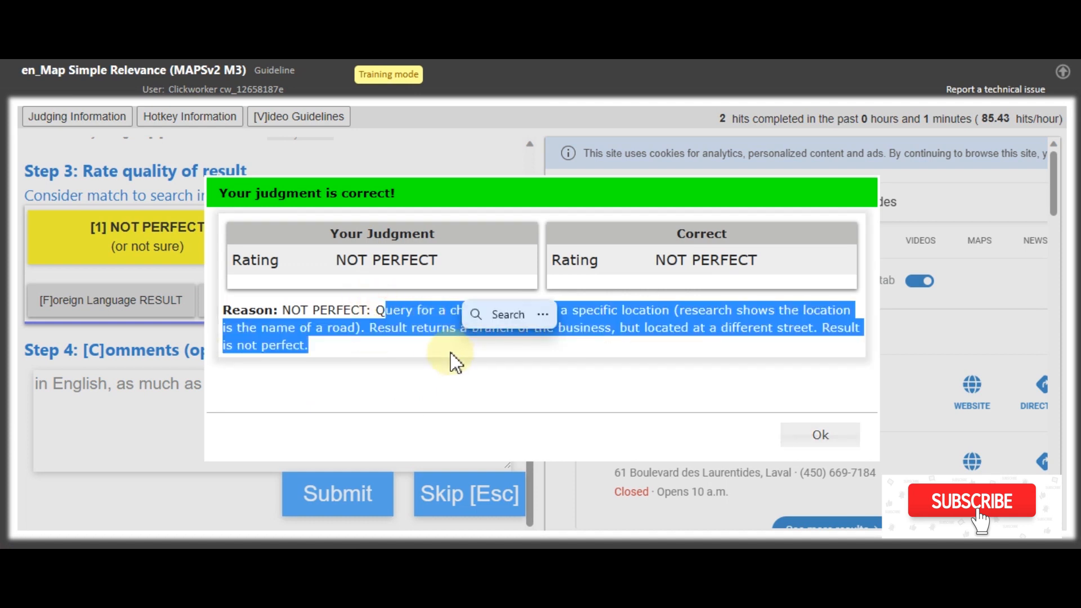
pyautogui.click(400, 353)
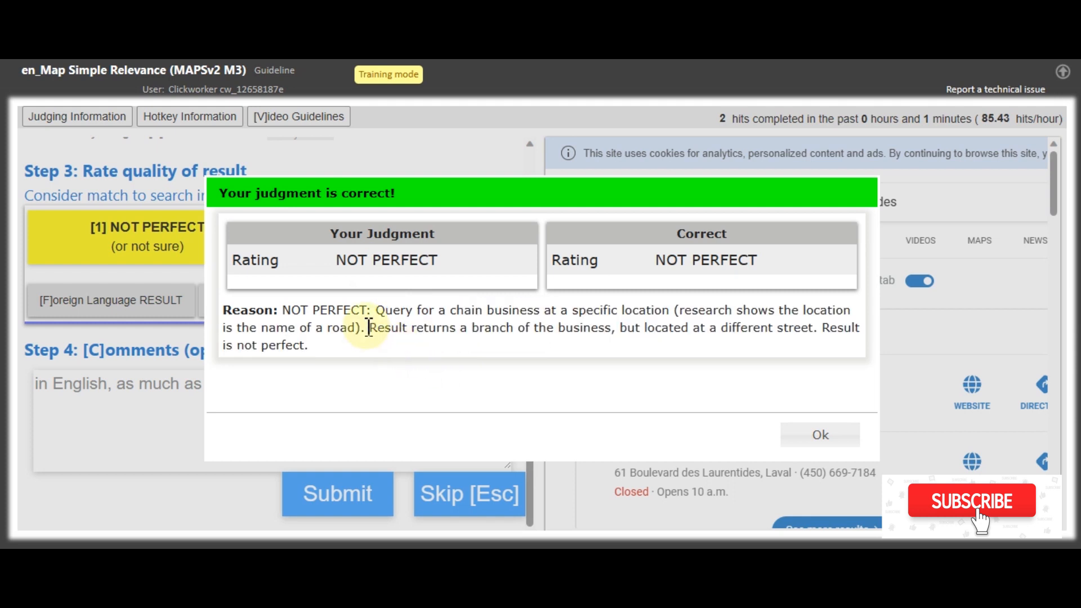
pyautogui.moveTo(367, 328); pyautogui.dragTo(413, 357)
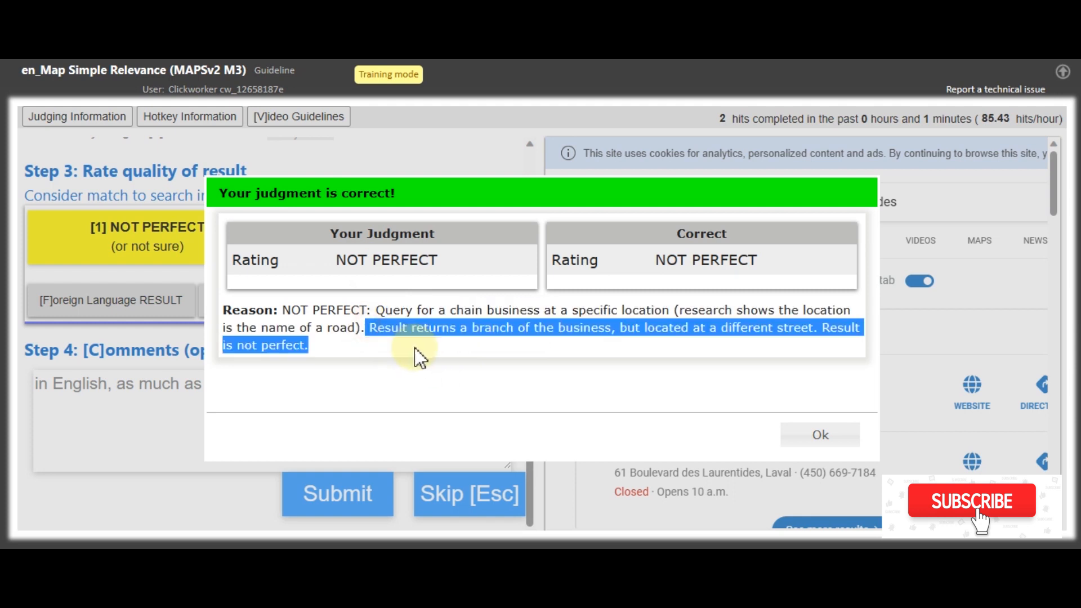
pyautogui.click(456, 370)
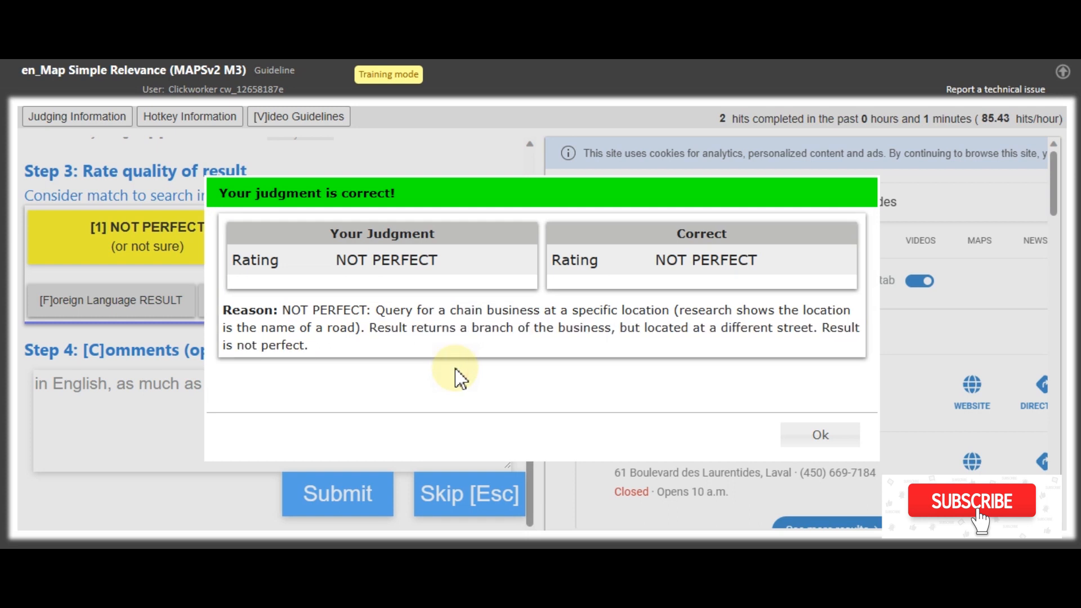
pyautogui.click(820, 441)
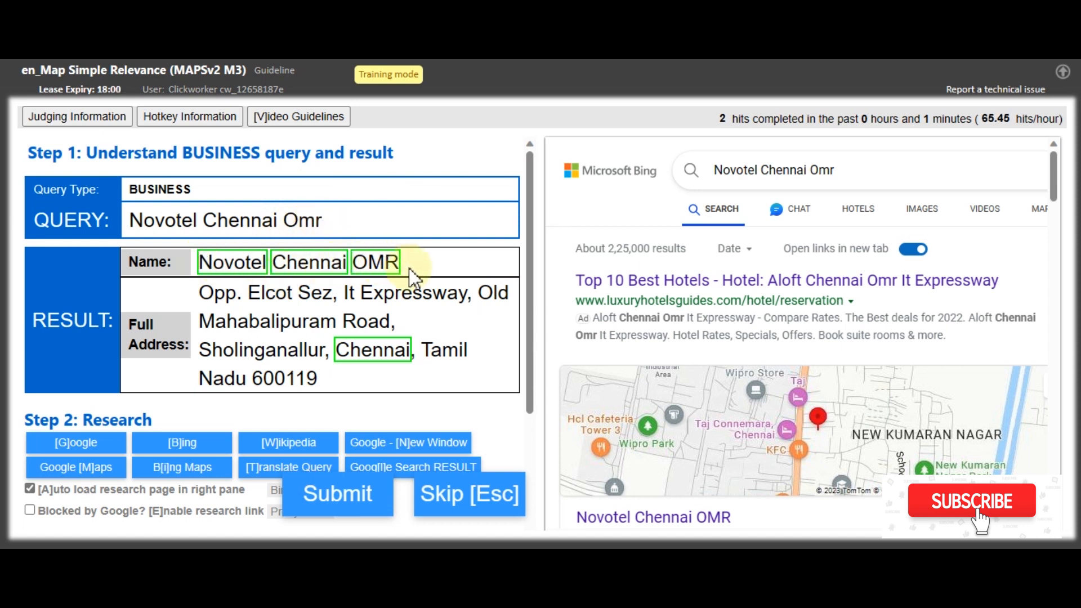
# Step: Check the Novotel Chennai OMR result's address, submit the result as Perfect, and dismiss the feedback
pyautogui.moveTo(204, 292); pyautogui.dragTo(306, 379)
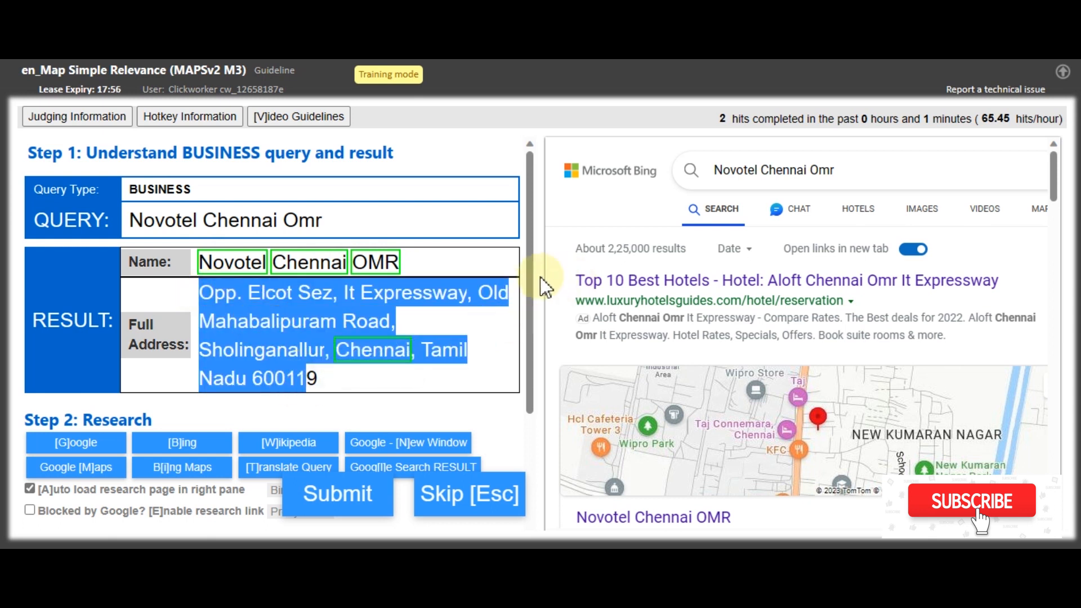
pyautogui.click(526, 267)
pyautogui.moveTo(530, 266); pyautogui.dragTo(534, 394)
pyautogui.click(399, 438)
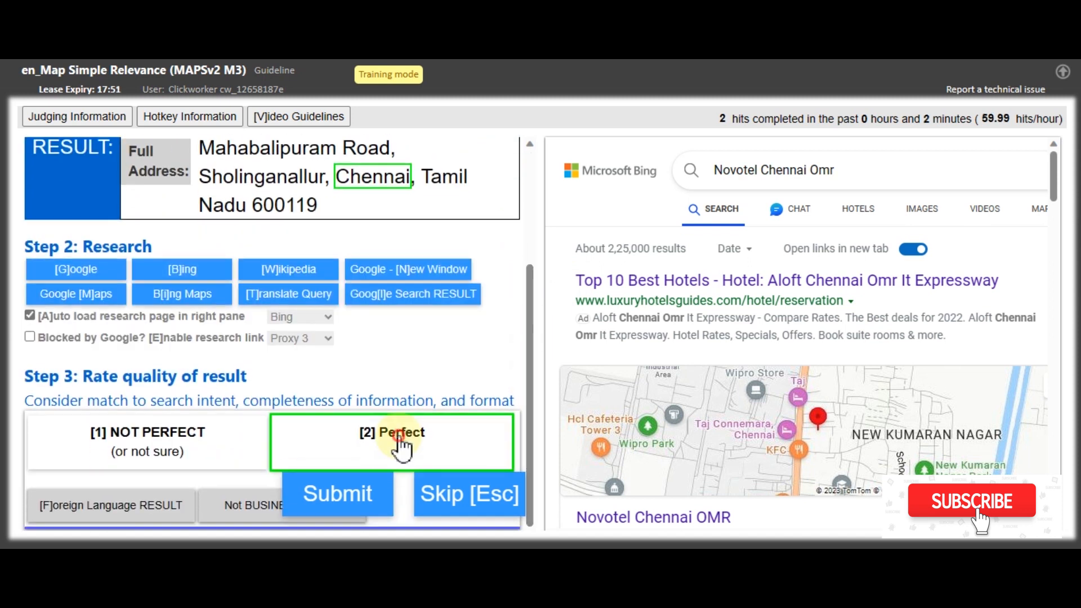
pyautogui.click(342, 512)
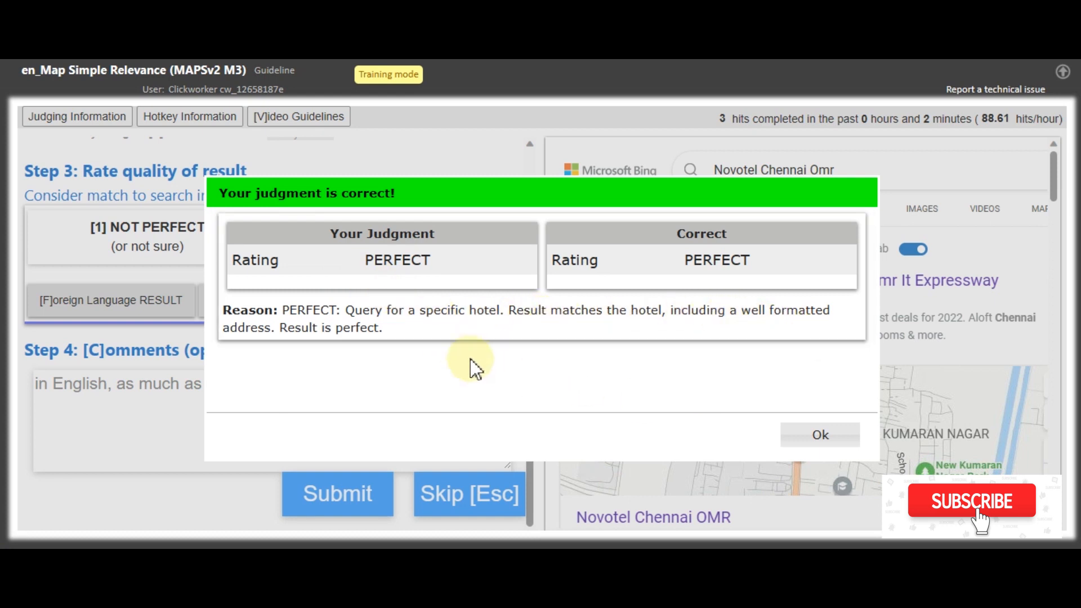
pyautogui.click(835, 438)
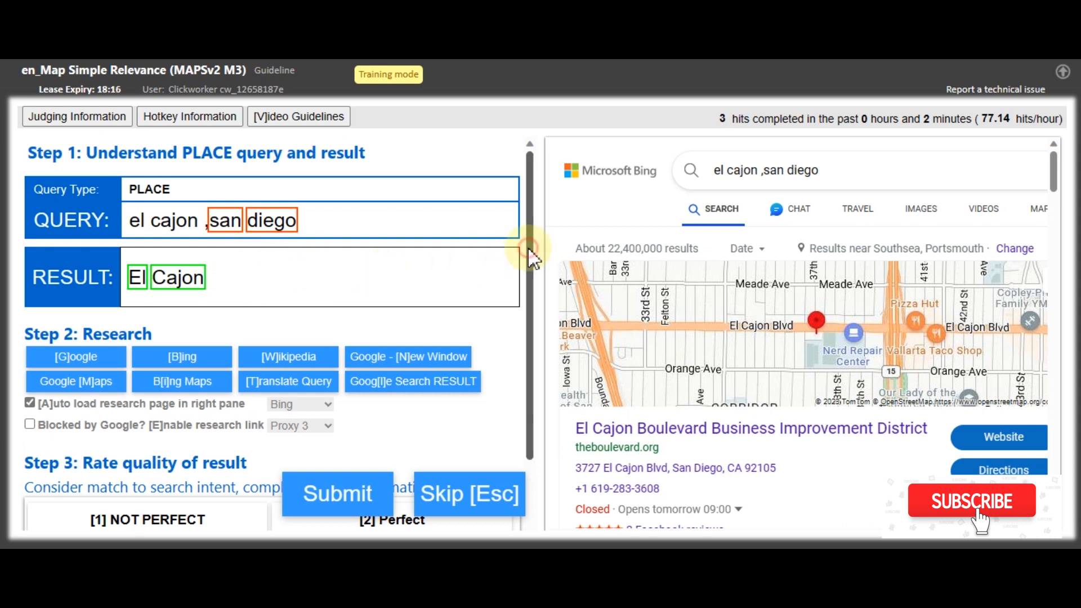
# Step: Rate the El Cajon result as NOT PERFECT for the San Diego place query, consult the judge guidelines, and submit the judgment
pyautogui.moveTo(529, 248); pyautogui.dragTo(535, 299)
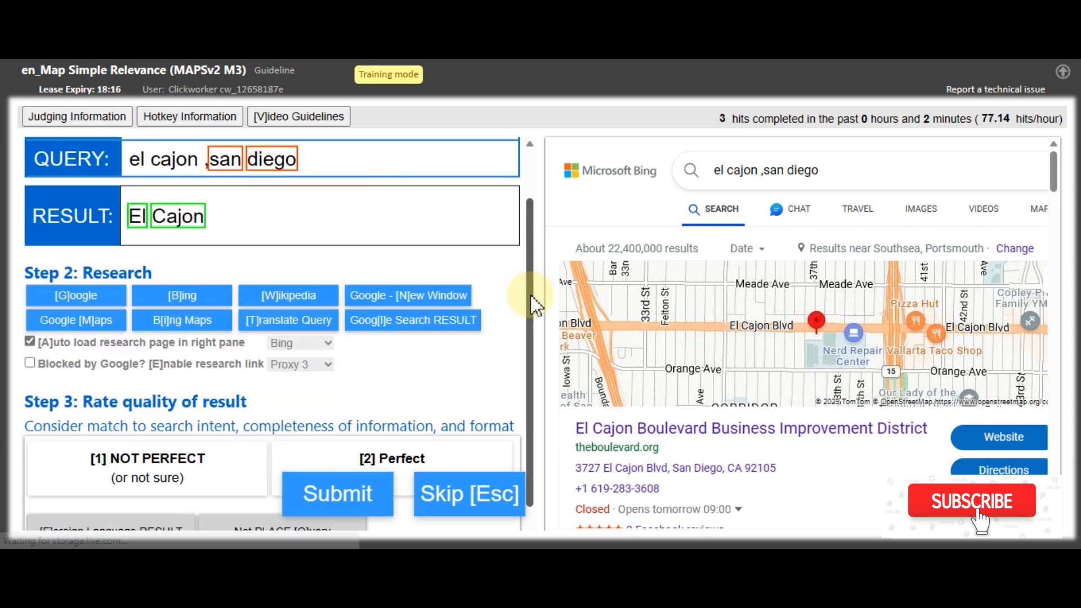
pyautogui.click(185, 469)
pyautogui.moveTo(523, 324); pyautogui.dragTo(531, 213)
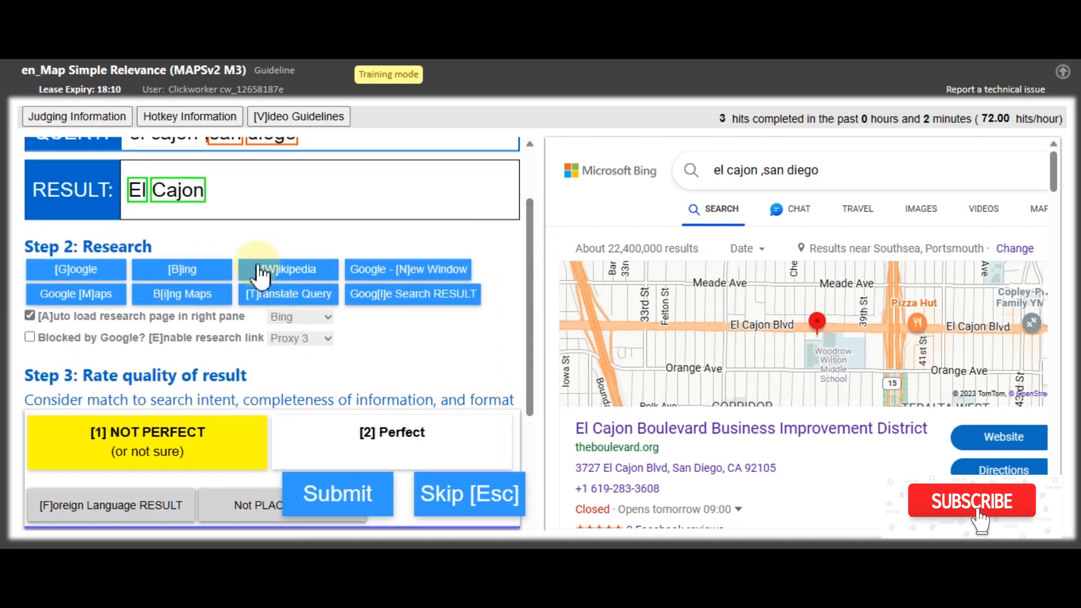
pyautogui.moveTo(531, 294); pyautogui.dragTo(535, 338)
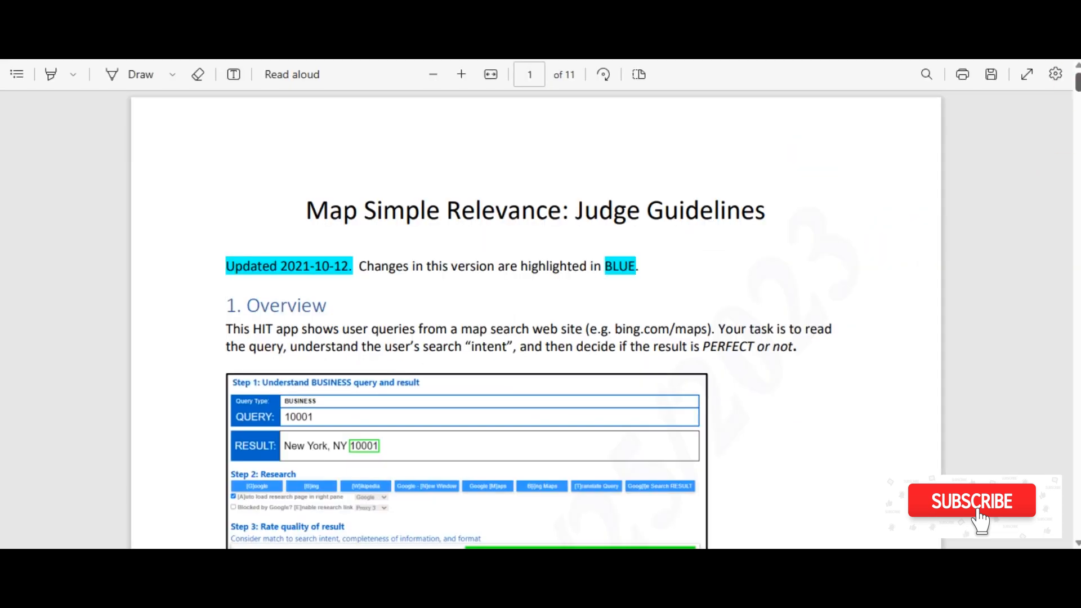
pyautogui.scroll(-10, 635, 290)
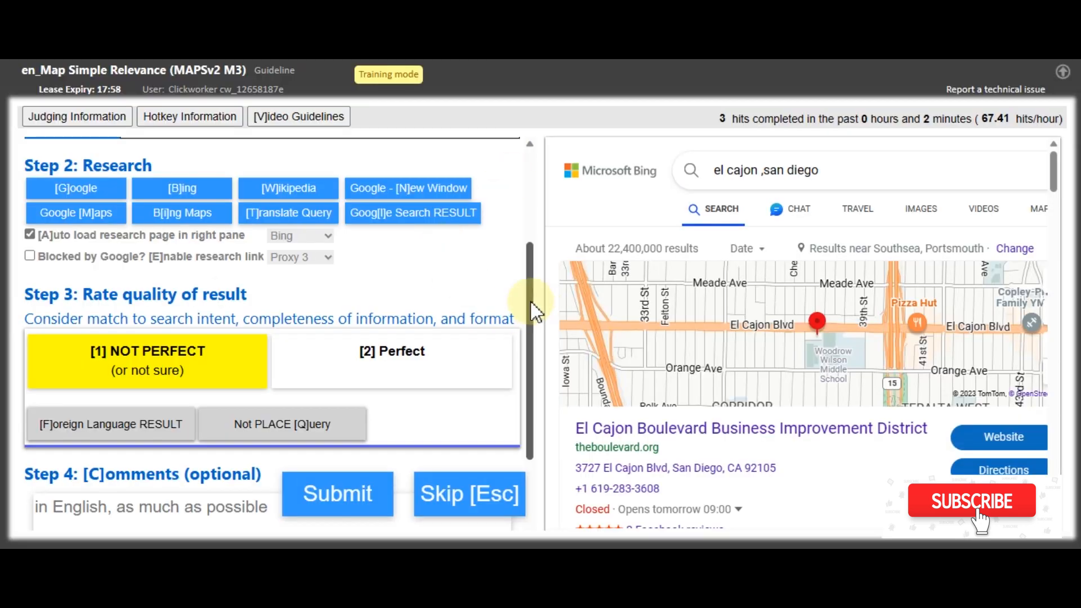
pyautogui.scroll(-1, 531, 303)
pyautogui.click(328, 491)
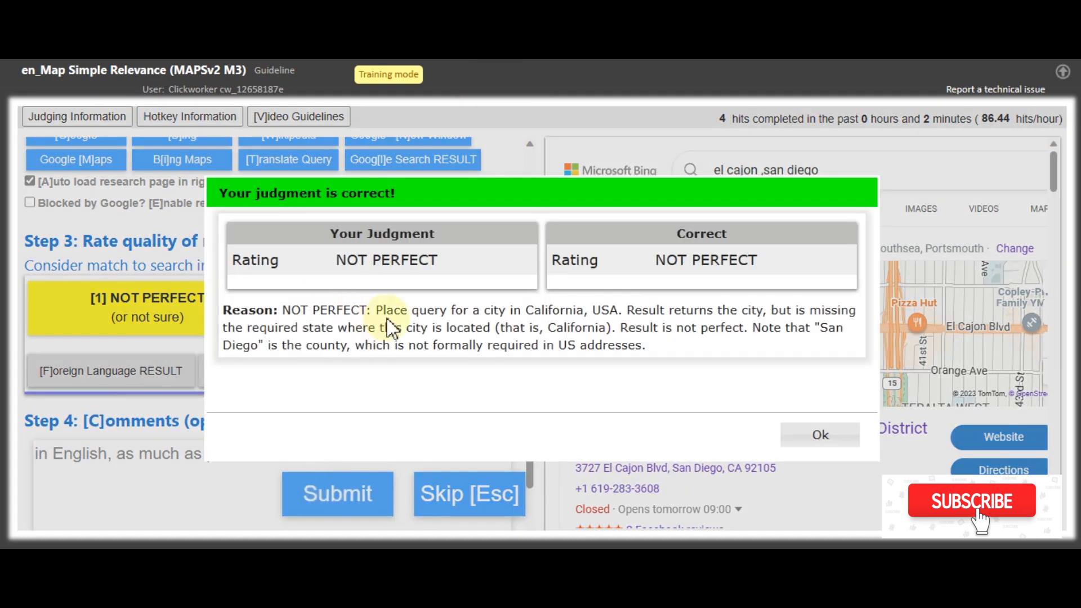
# Step: Read the reason given for the El Cajon judgment and dismiss the feedback to load the next query
pyautogui.moveTo(387, 310); pyautogui.dragTo(660, 351)
pyautogui.click(683, 354)
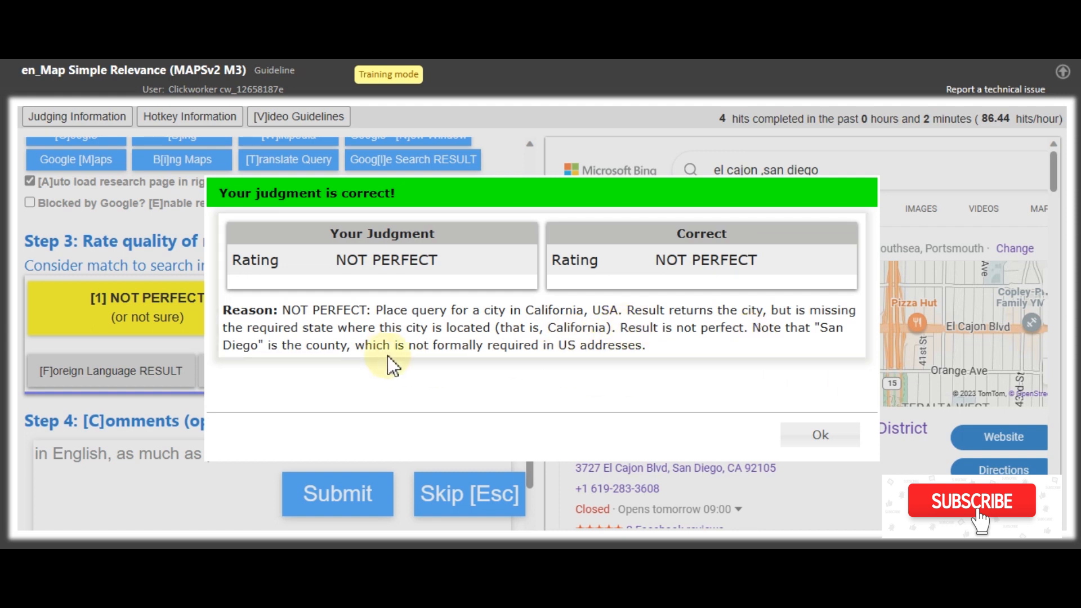
pyautogui.tripleClick(617, 345)
pyautogui.click(693, 361)
pyautogui.click(821, 437)
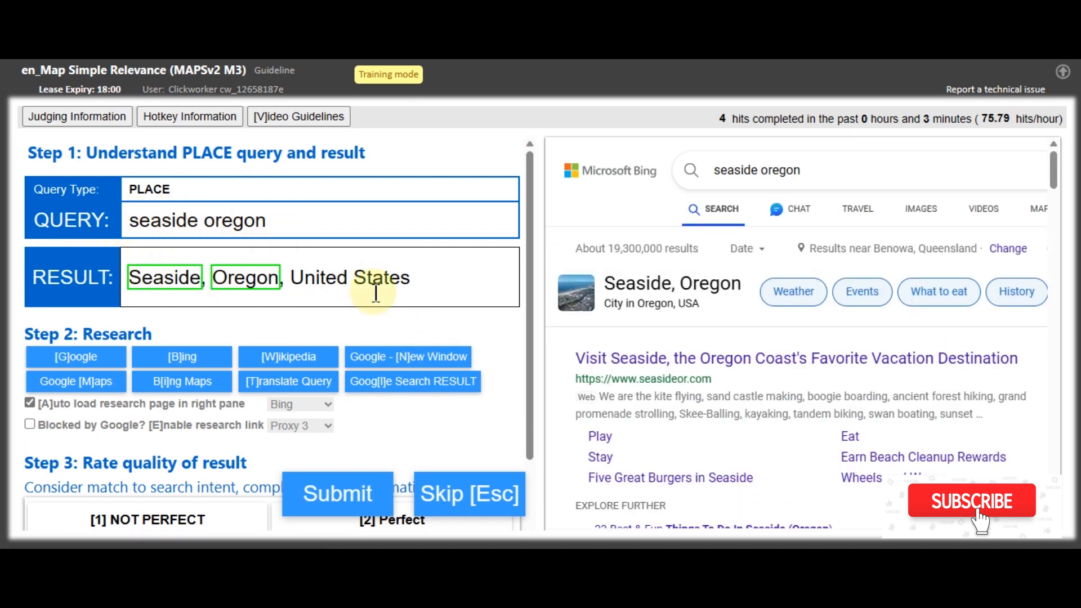
# Step: Rate the "Seaside, Oregon, United States" result as Perfect for the seaside oregon query and submit the judgment
pyautogui.moveTo(532, 284); pyautogui.dragTo(441, 422)
pyautogui.click(406, 442)
pyautogui.click(339, 495)
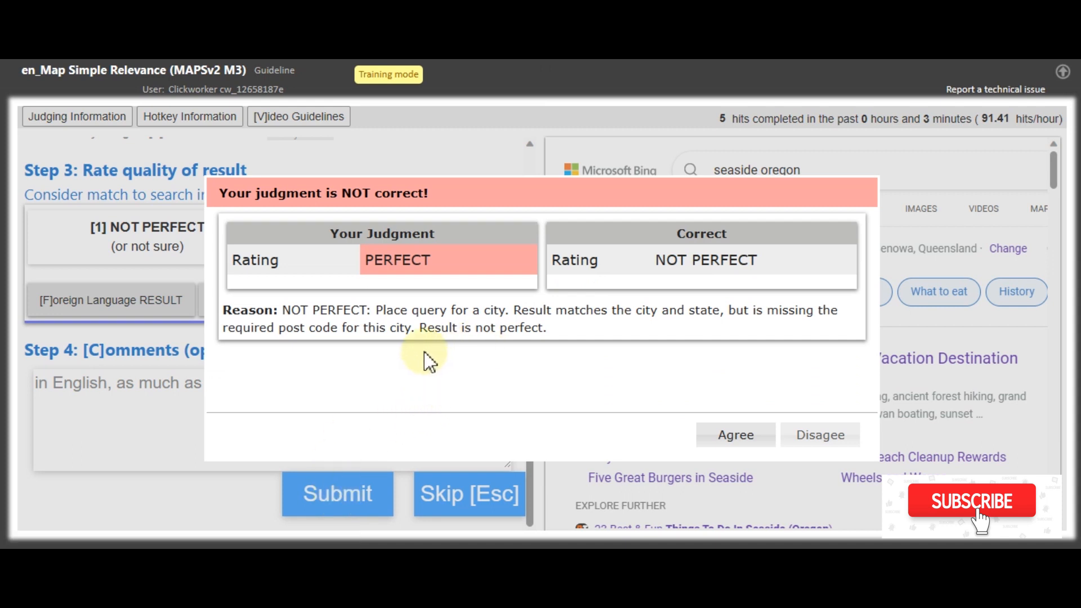
# Step: Examine the reason given in the feedback on the Seaside, Oregon judgment
pyautogui.moveTo(388, 317); pyautogui.dragTo(510, 313)
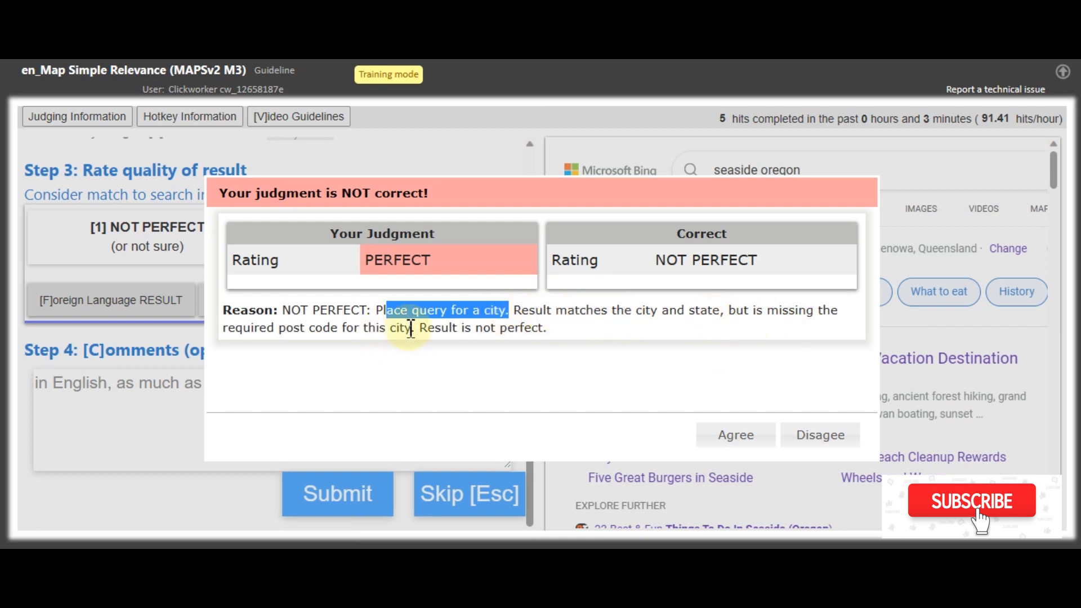
pyautogui.moveTo(412, 328); pyautogui.dragTo(319, 341)
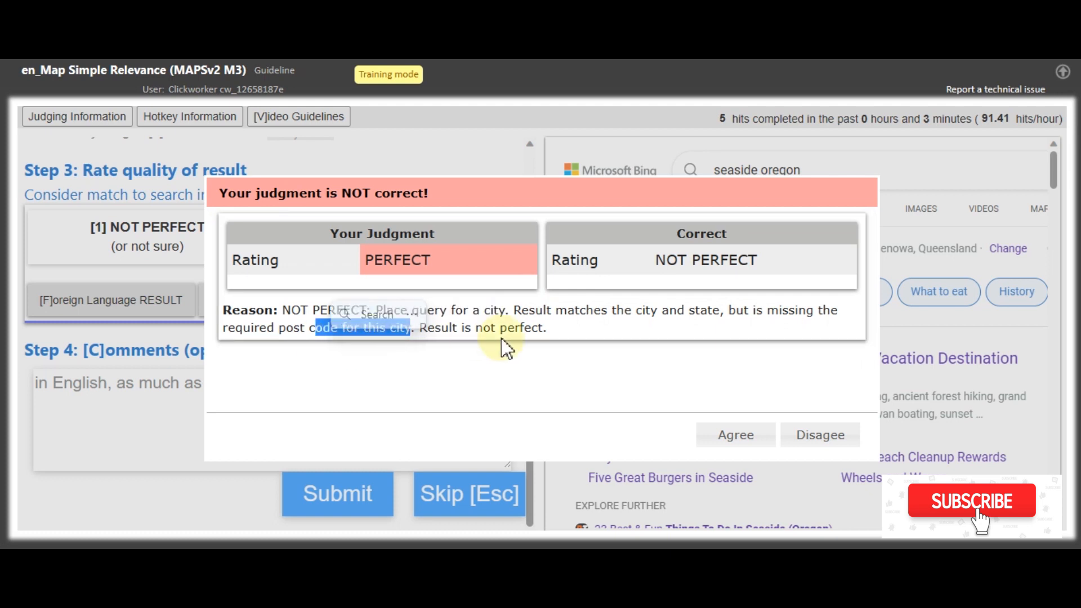
pyautogui.click(475, 322)
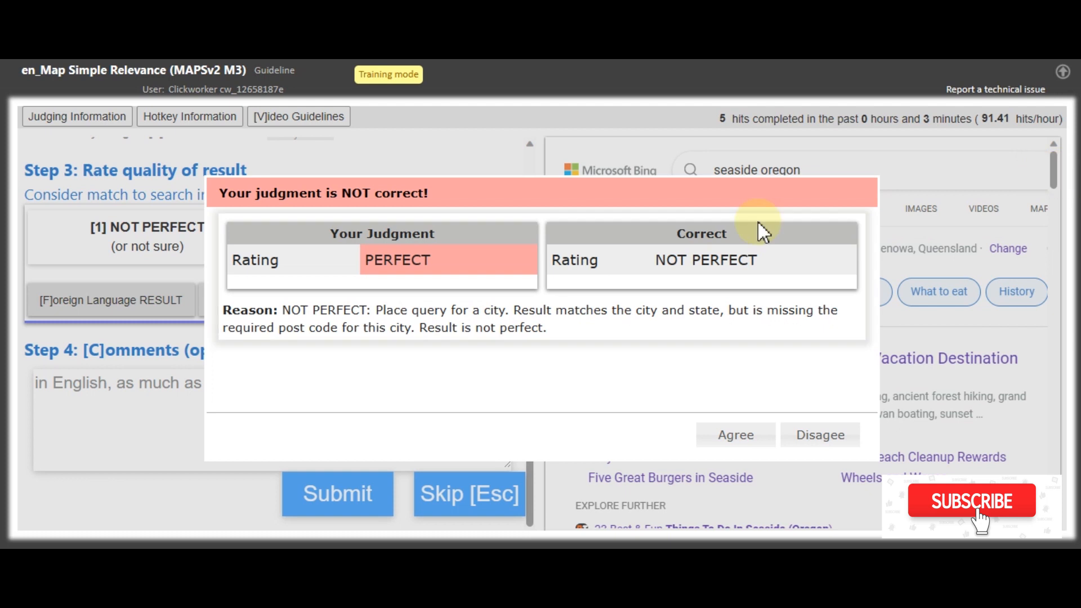
# Step: Reread the post code explanation in the Seaside, Oregon feedback and agree with the correction to load the next query
pyautogui.tripleClick(691, 316)
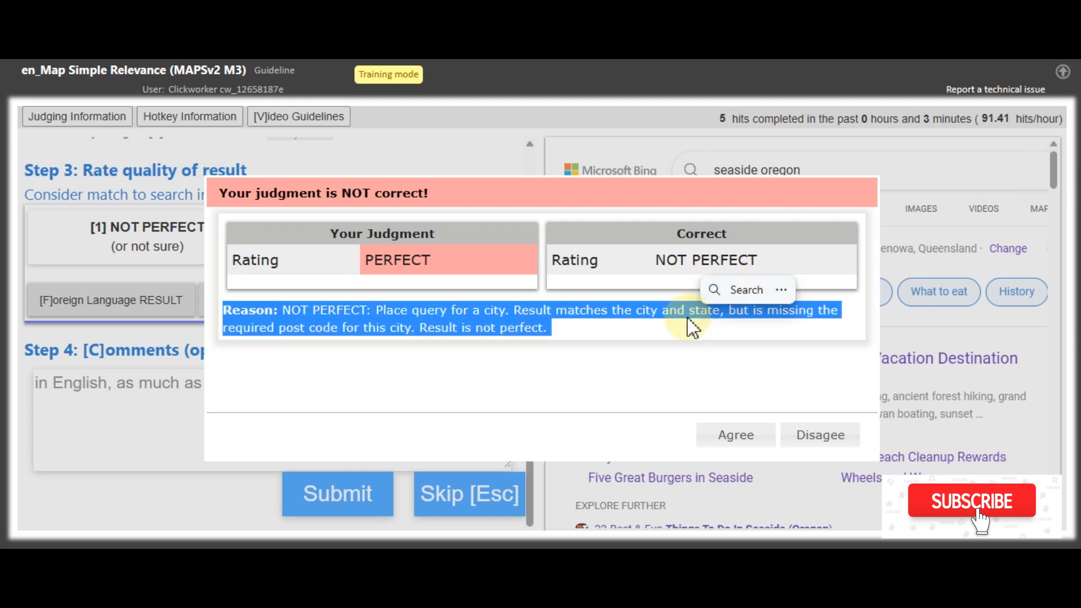
pyautogui.click(541, 326)
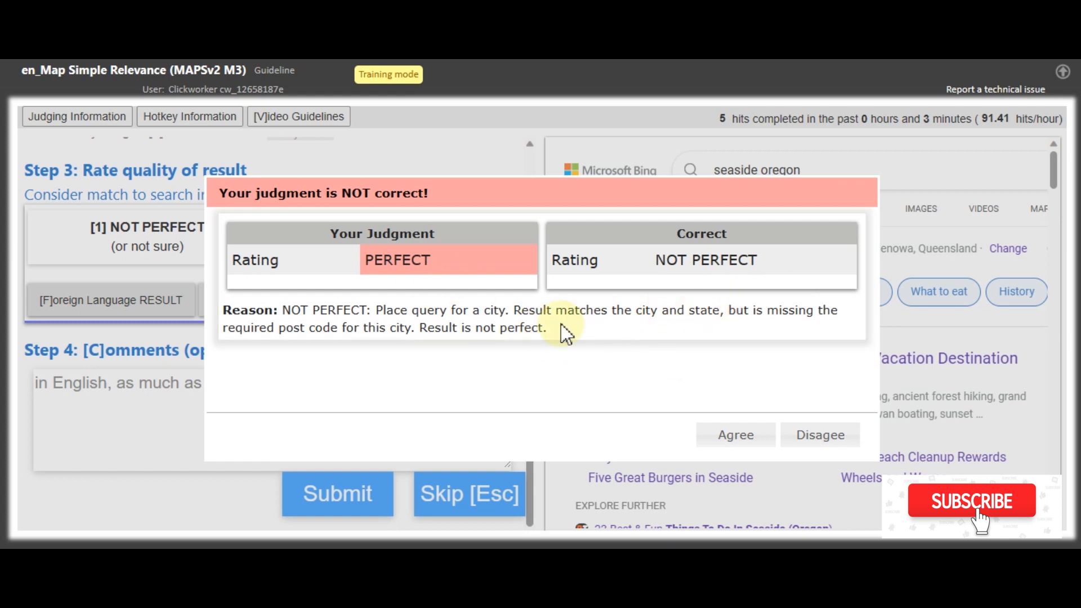
pyautogui.tripleClick(544, 324)
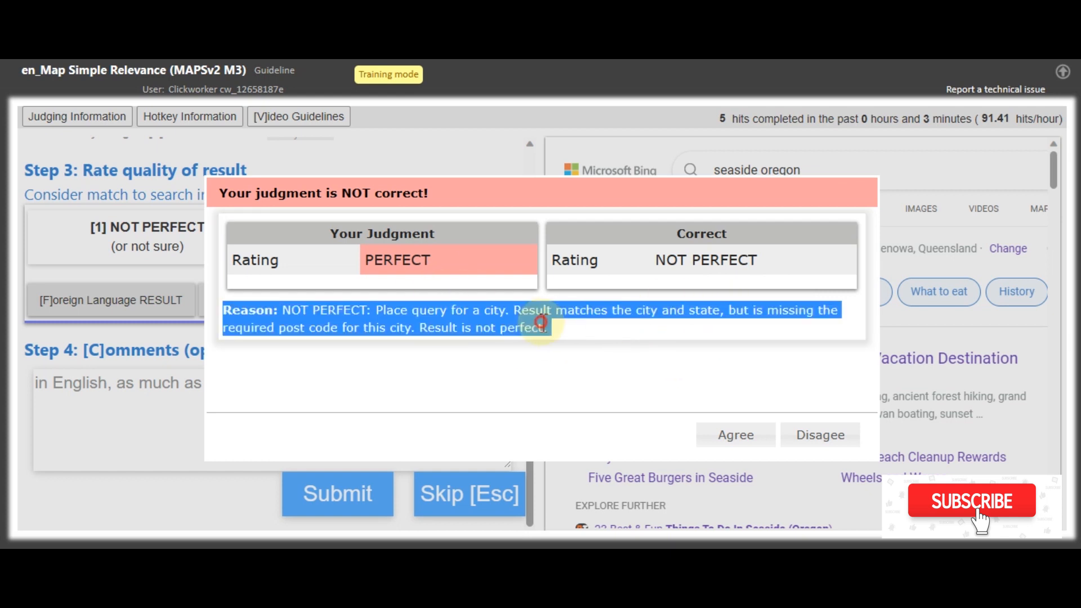
pyautogui.click(568, 345)
pyautogui.moveTo(383, 336); pyautogui.dragTo(777, 320)
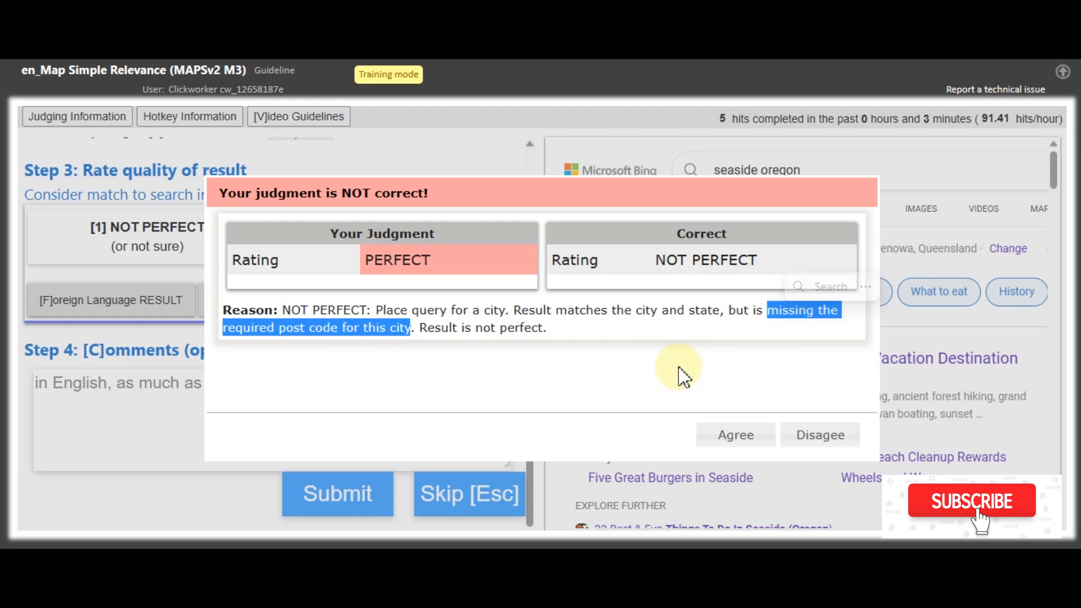
pyautogui.click(750, 437)
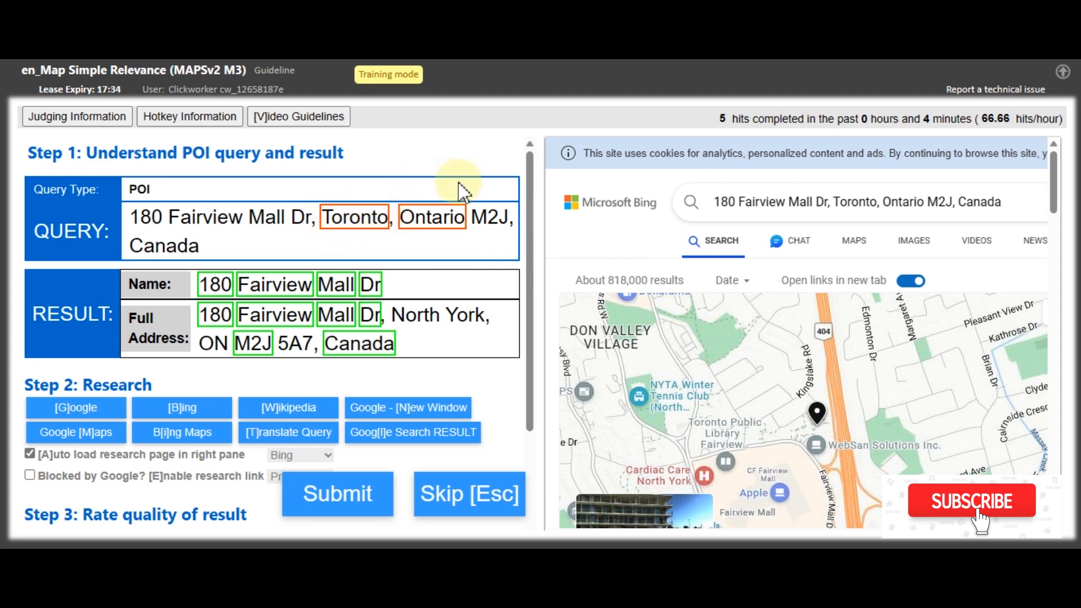
# Step: Compare the city and province in the Toronto, Ontario POI query with those in the result's full address
pyautogui.doubleClick(413, 217)
pyautogui.moveTo(228, 342); pyautogui.dragTo(200, 340)
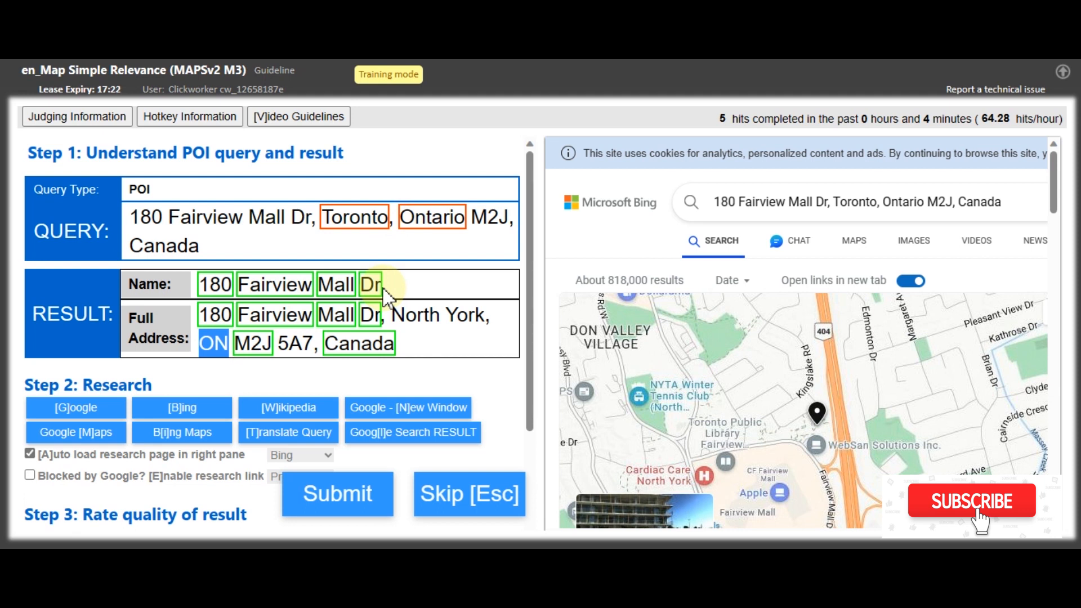
pyautogui.doubleClick(358, 221)
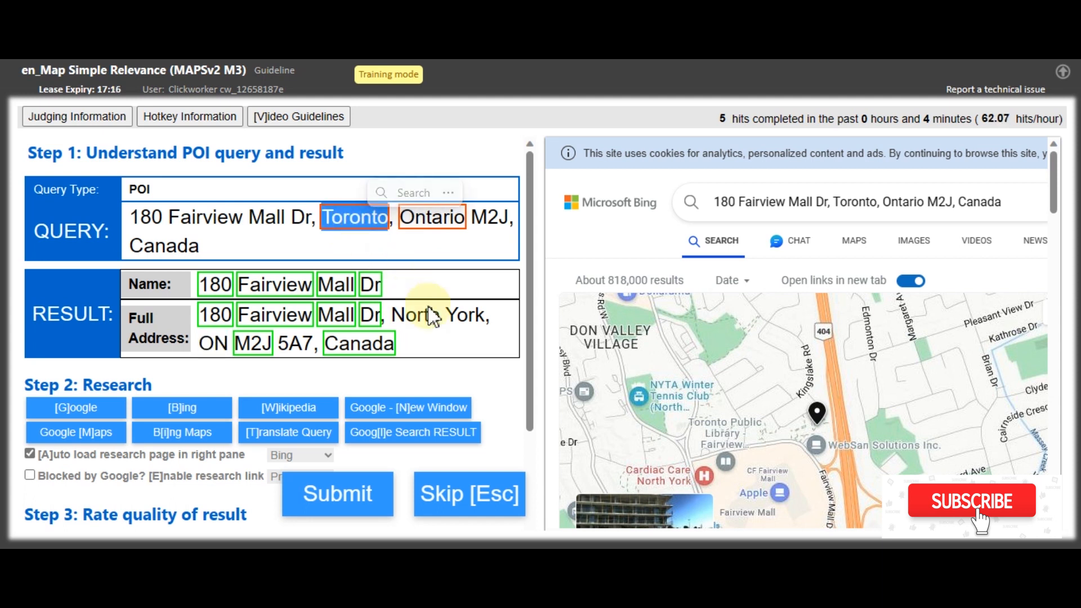
pyautogui.tripleClick(403, 322)
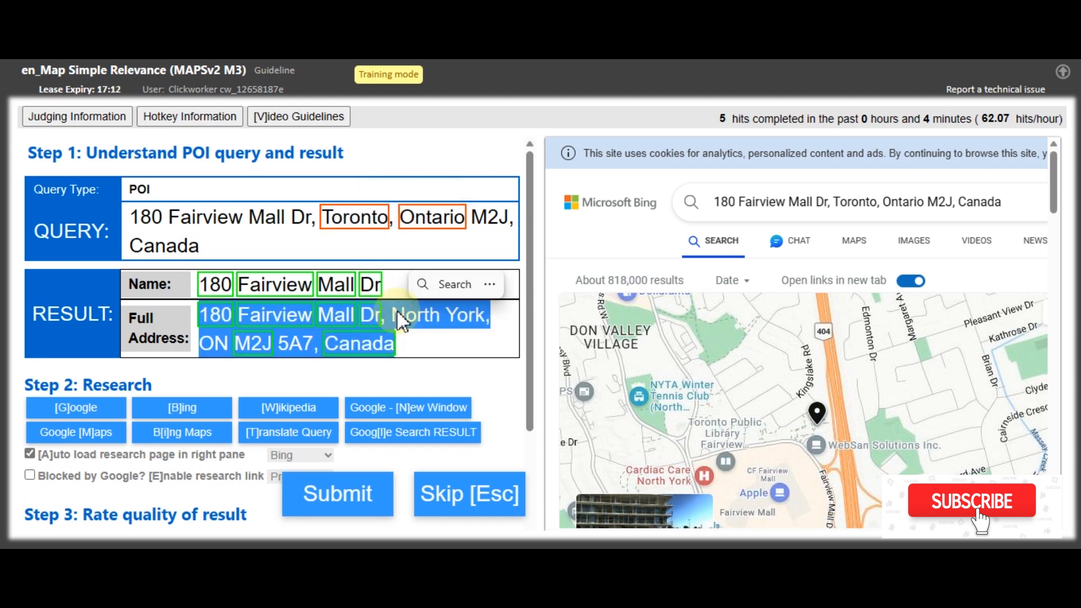
pyautogui.click(401, 322)
# Step: Research the Toronto query in Bing and a new Google window, and search Google for the result's address
pyautogui.moveTo(530, 273); pyautogui.dragTo(521, 315)
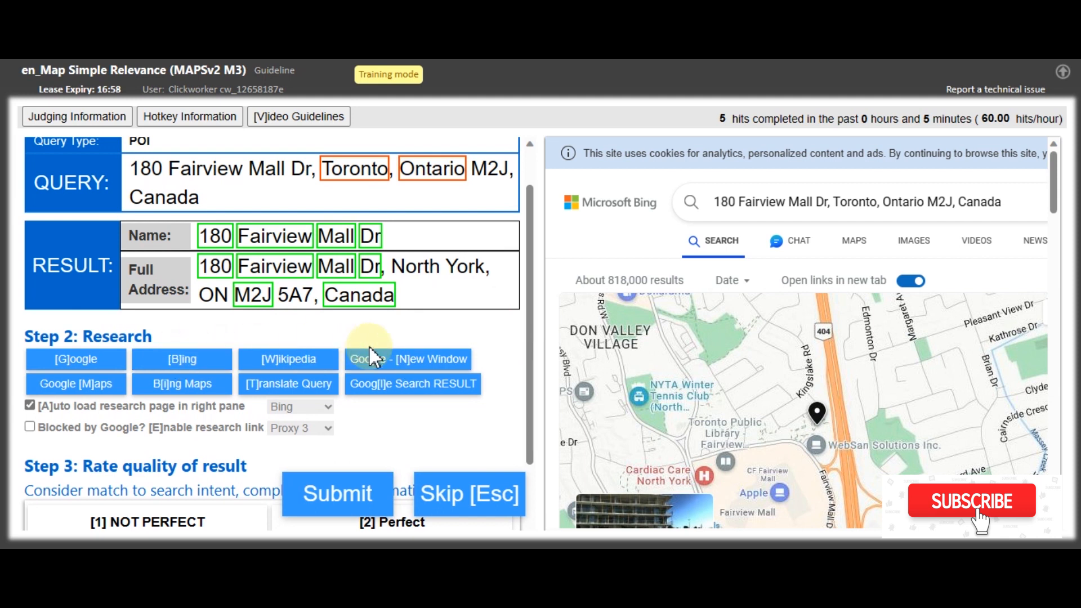
pyautogui.click(175, 365)
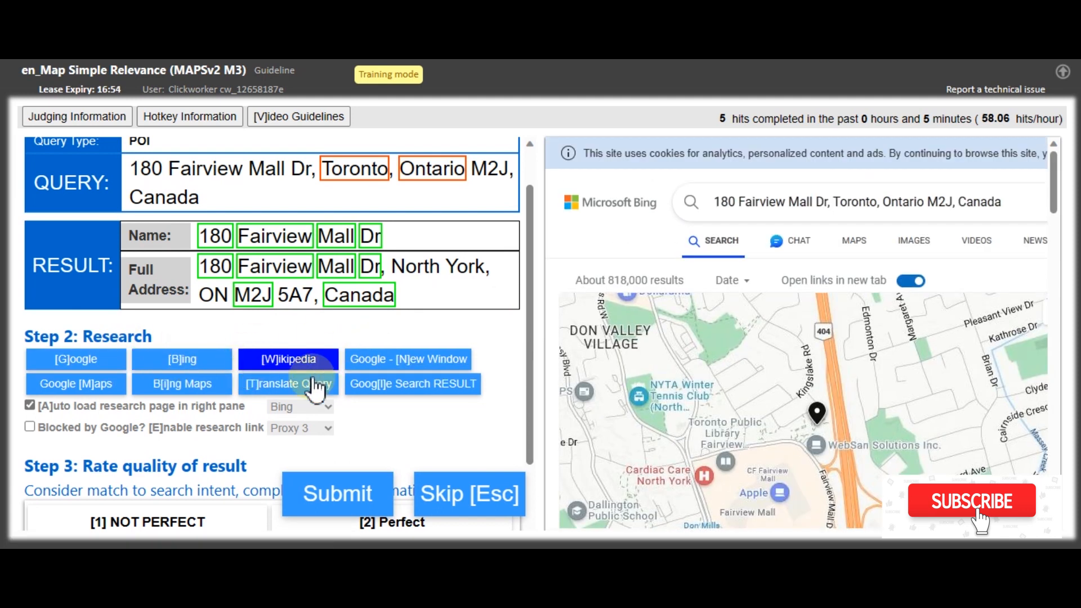
pyautogui.click(413, 359)
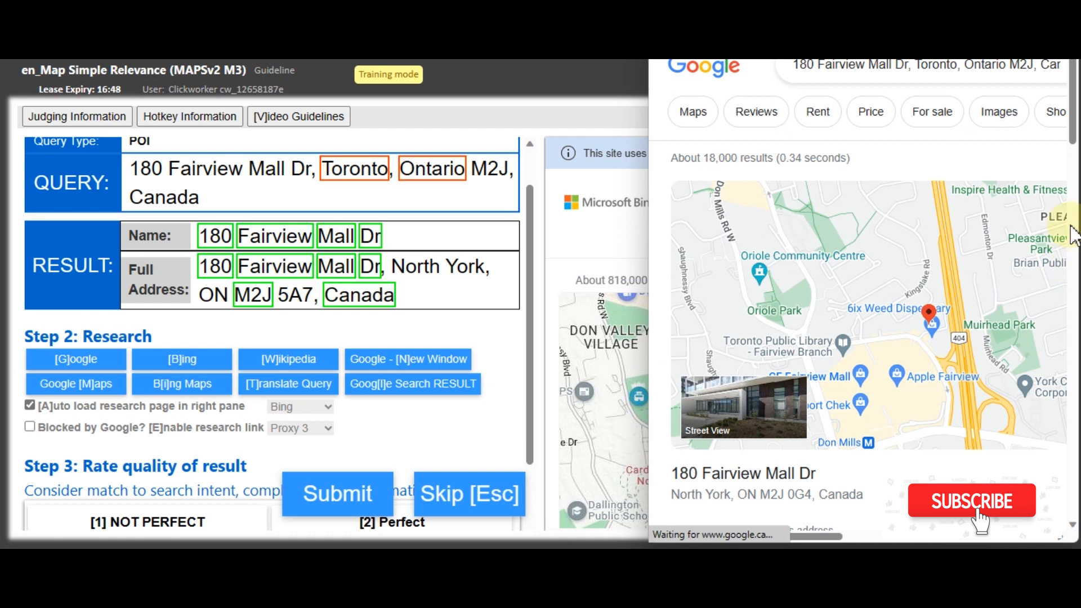
pyautogui.moveTo(1076, 138); pyautogui.dragTo(1076, 191)
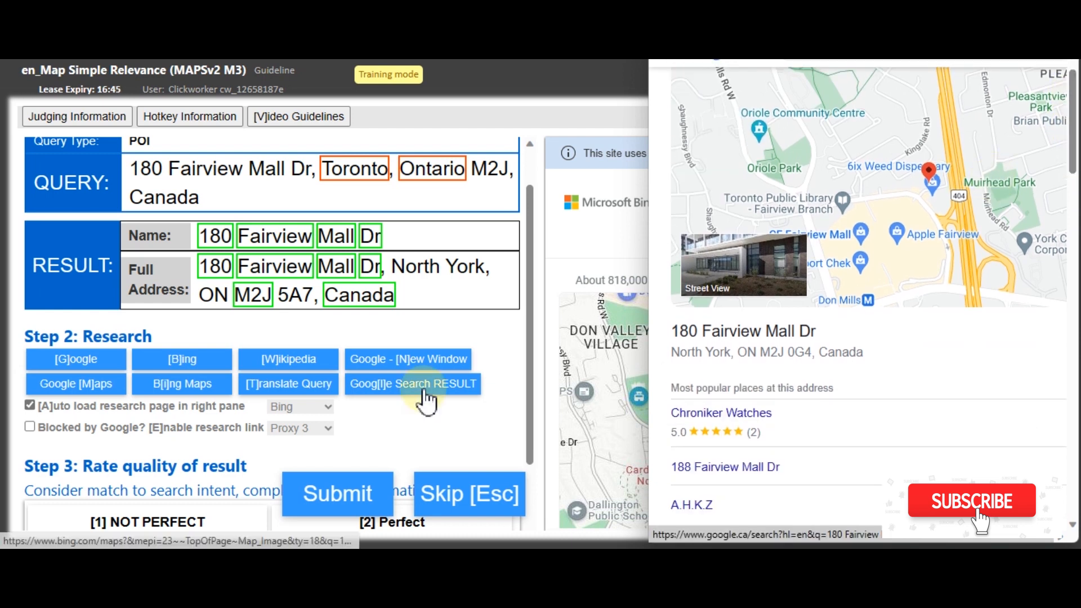
pyautogui.click(426, 399)
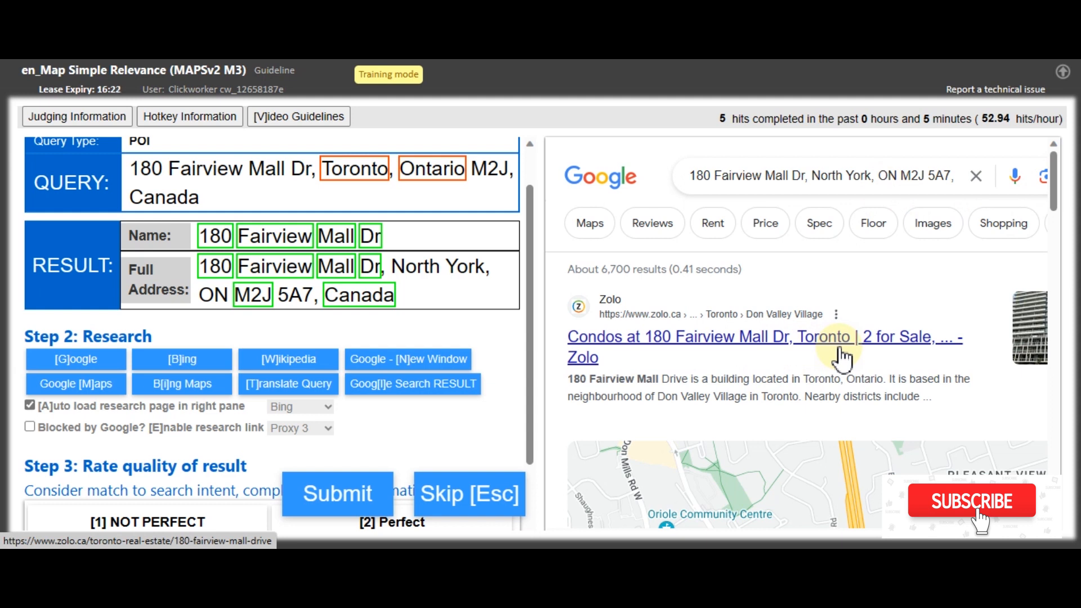
# Step: Rate the North York result as Perfect for the Toronto POI query and submit the judgment
pyautogui.moveTo(530, 411); pyautogui.dragTo(532, 470)
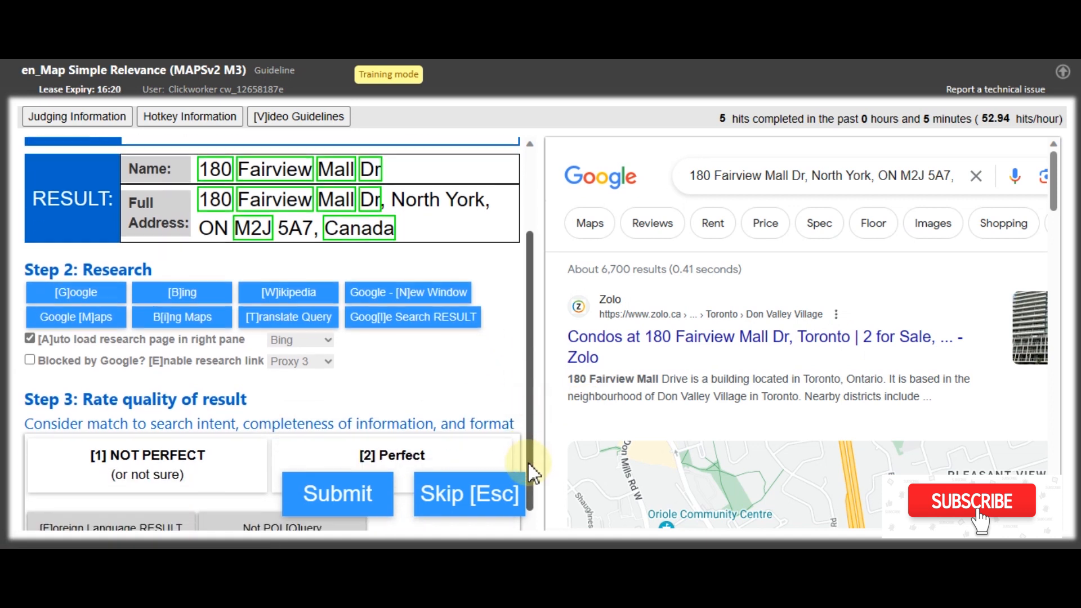
pyautogui.click(415, 457)
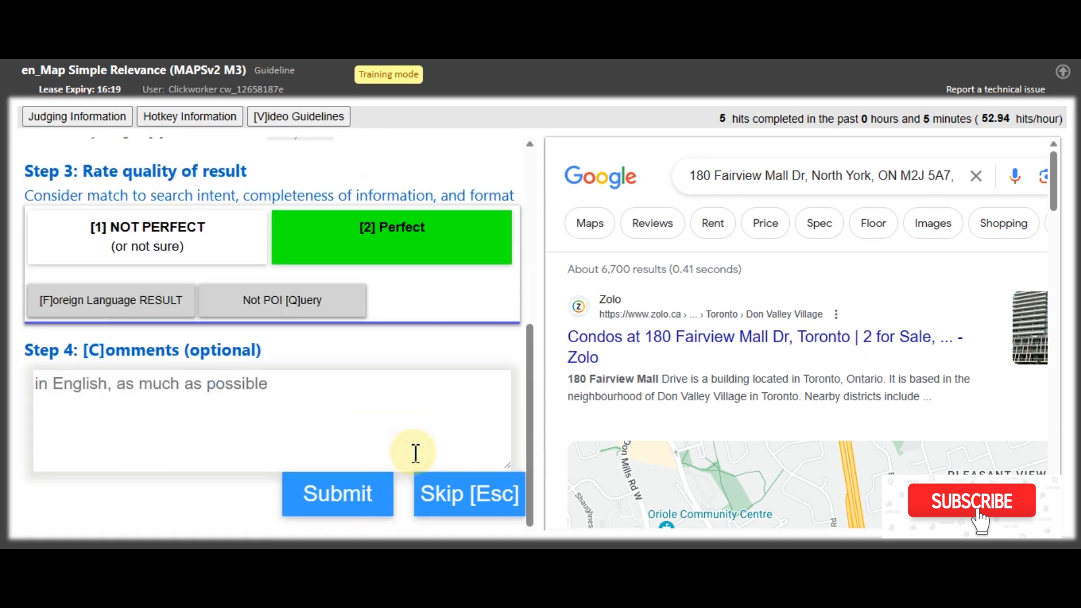
pyautogui.click(340, 499)
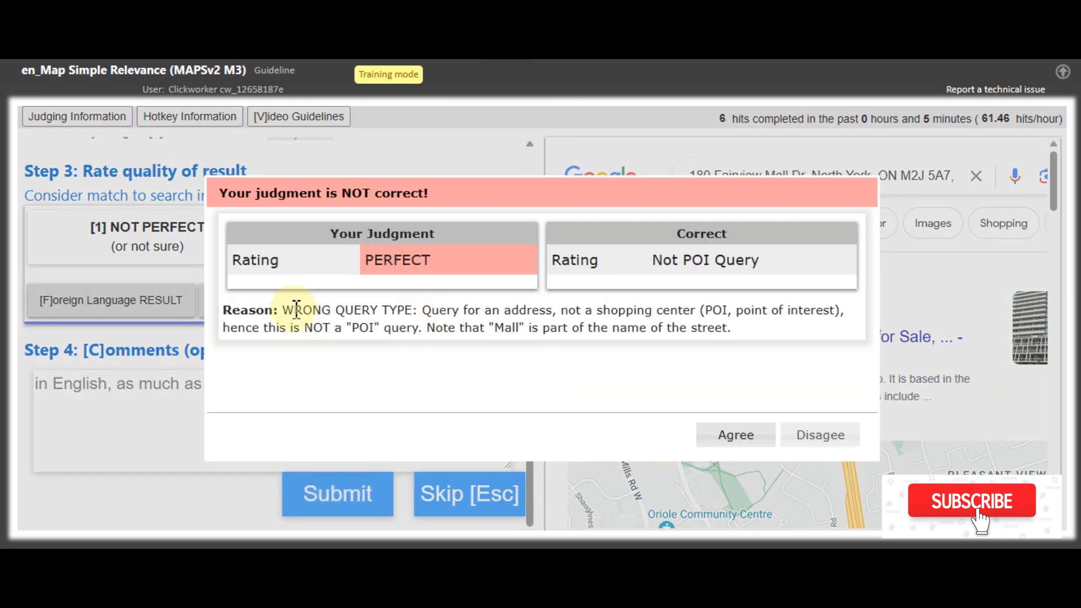
# Step: Read the query type explanation in the Toronto judgment feedback and agree with the correction to load the next query
pyautogui.moveTo(432, 311); pyautogui.dragTo(676, 338)
pyautogui.click(550, 354)
pyautogui.moveTo(489, 330); pyautogui.dragTo(738, 339)
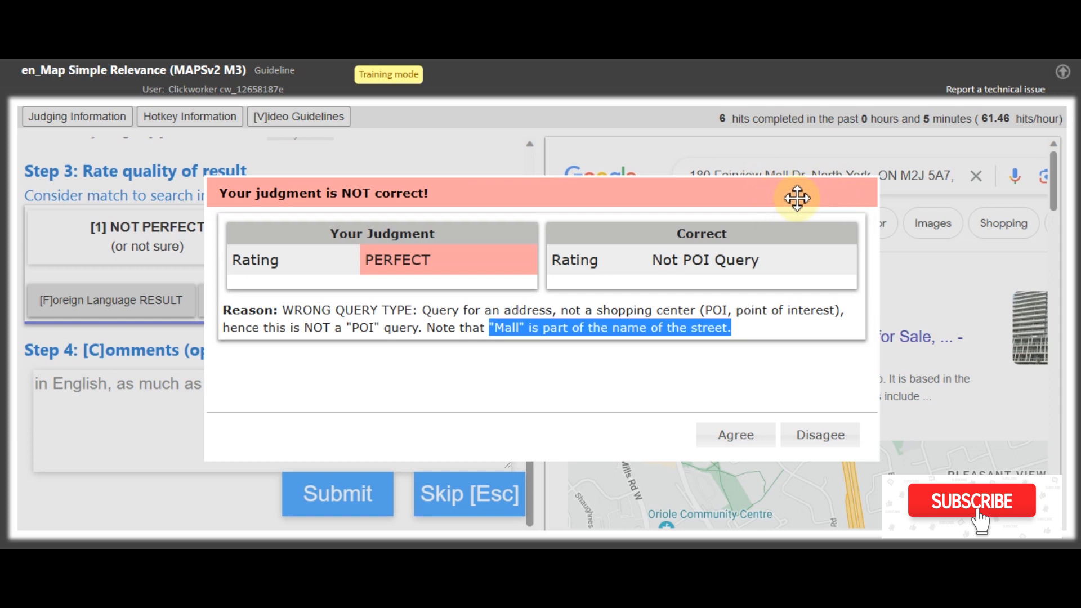
pyautogui.click(752, 378)
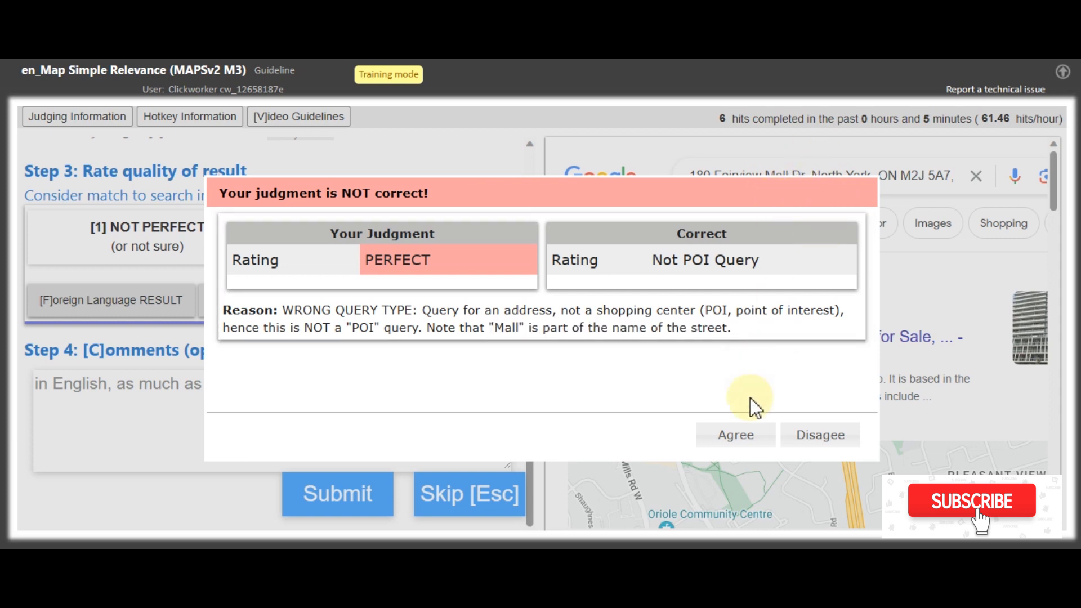
pyautogui.click(748, 437)
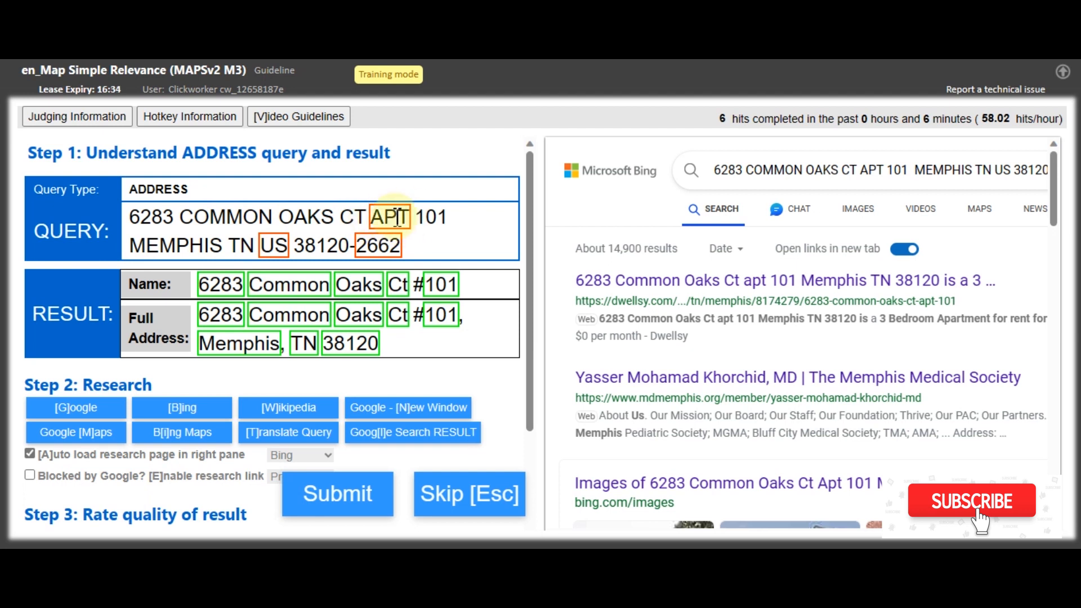
# Step: Compare the outlined country, apartment and ZIP code parts of the Memphis address query with the result's full address
pyautogui.tripleClick(273, 248)
pyautogui.doubleClick(381, 255)
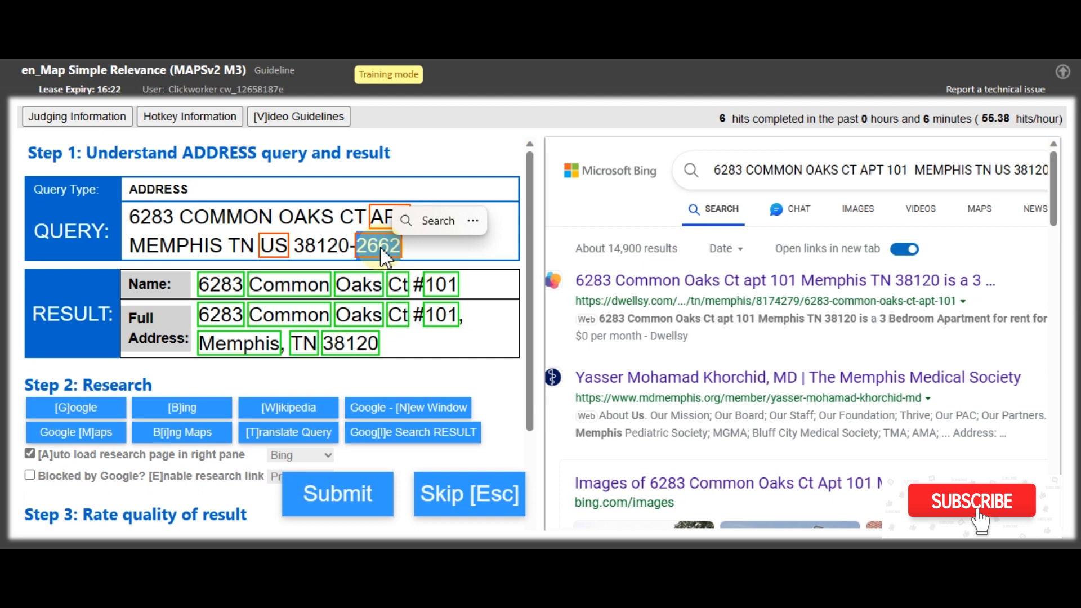
pyautogui.click(470, 313)
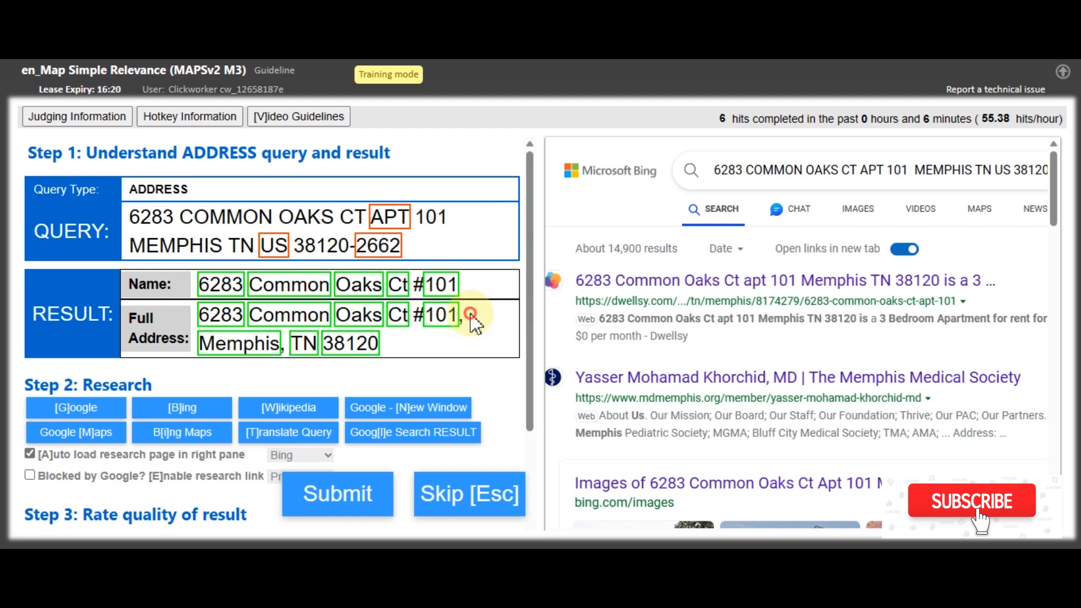
pyautogui.doubleClick(333, 246)
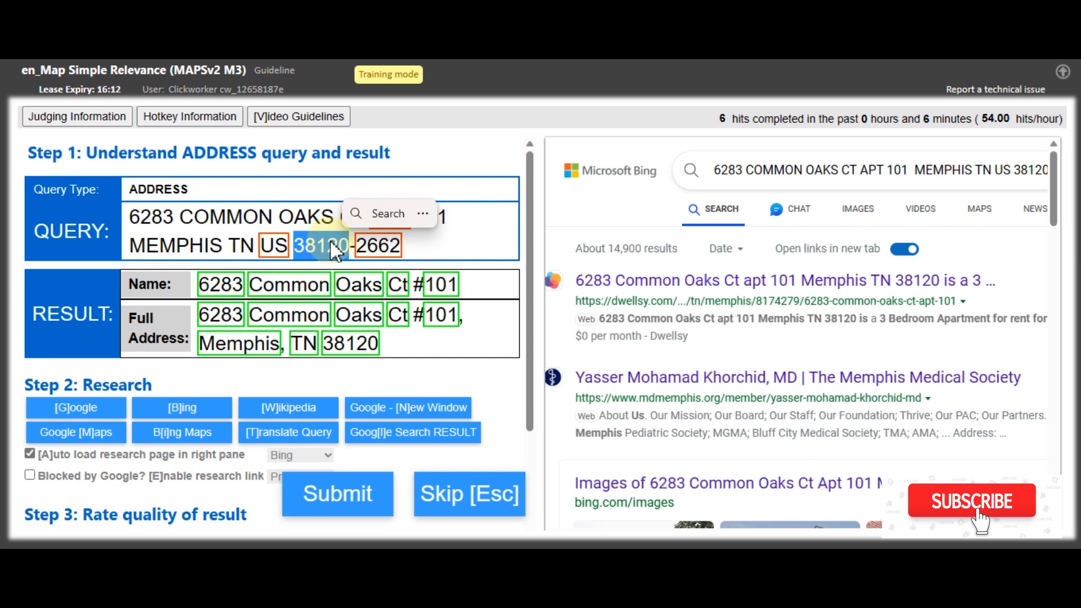
pyautogui.doubleClick(370, 352)
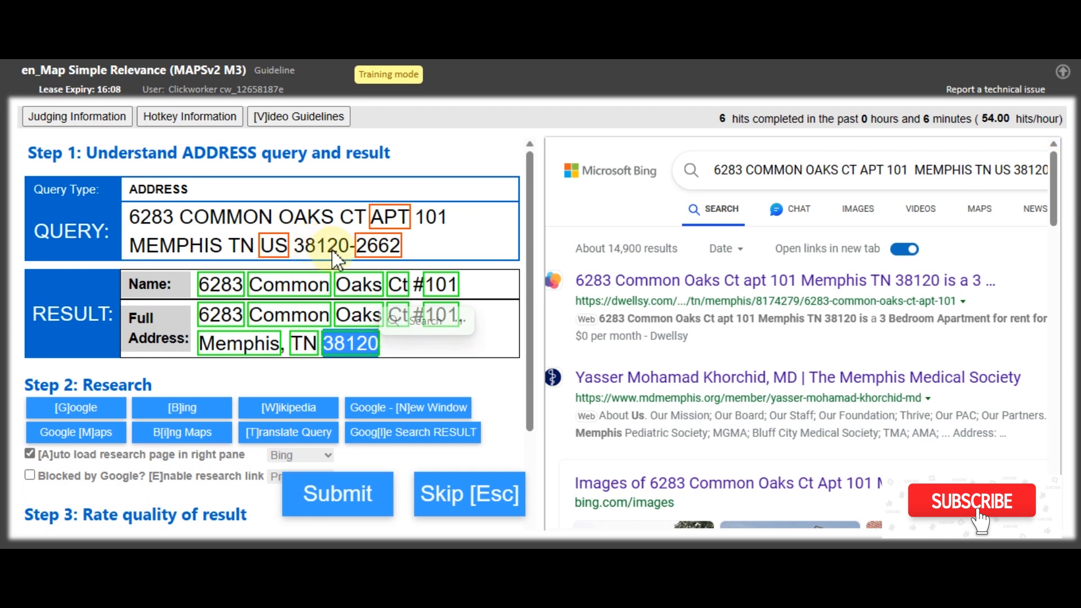
pyautogui.click(353, 346)
pyautogui.doubleClick(388, 219)
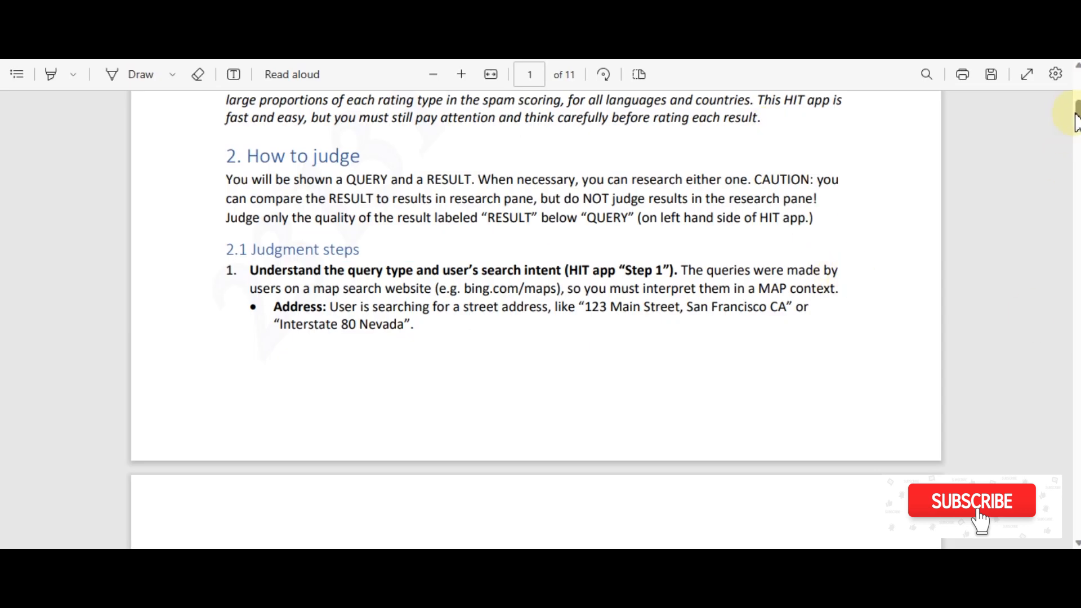
# Step: Consult the judging guidelines PDF from the query types through section 2.4, Special considerations, focusing on the rule about additional information in the result
pyautogui.scroll(-10, 535, 315)
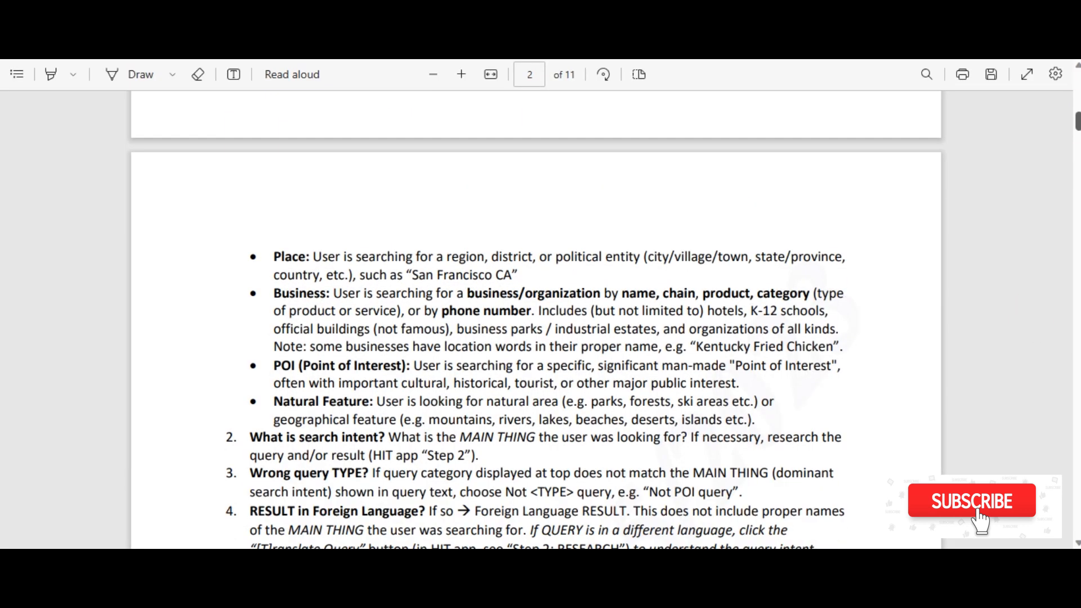
pyautogui.scroll(-6, 535, 315)
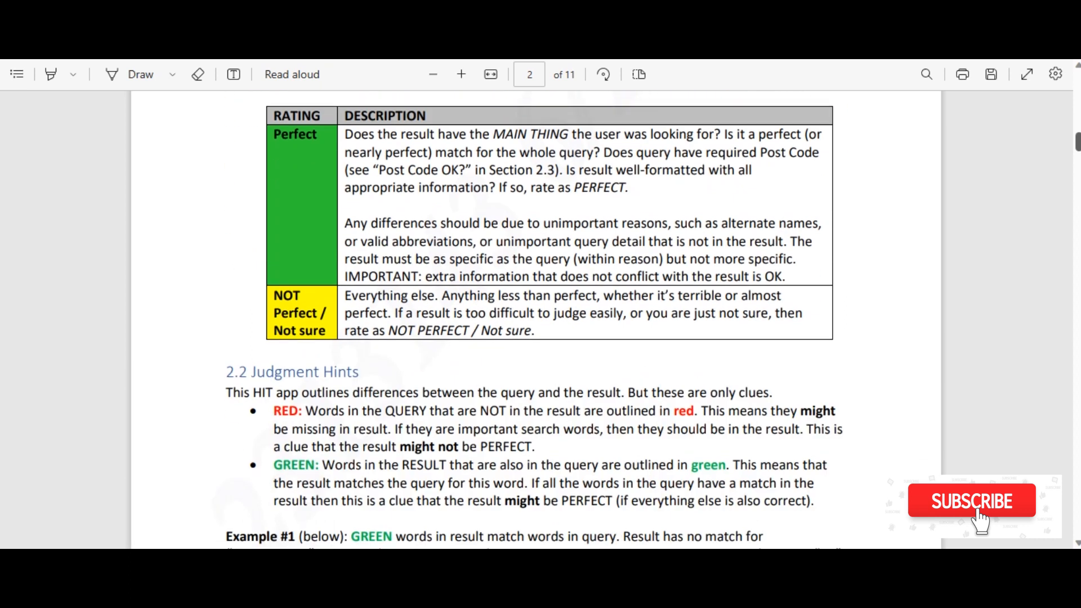
pyautogui.scroll(-10, 535, 316)
pyautogui.scroll(-3, 535, 316)
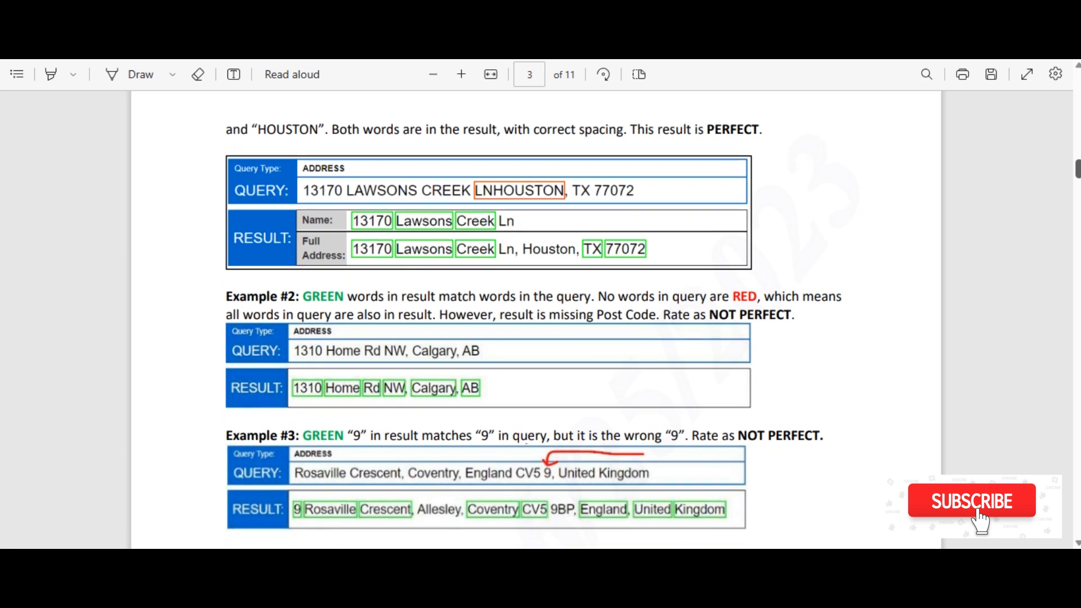
pyautogui.scroll(-15, 535, 315)
pyautogui.scroll(-5, 535, 316)
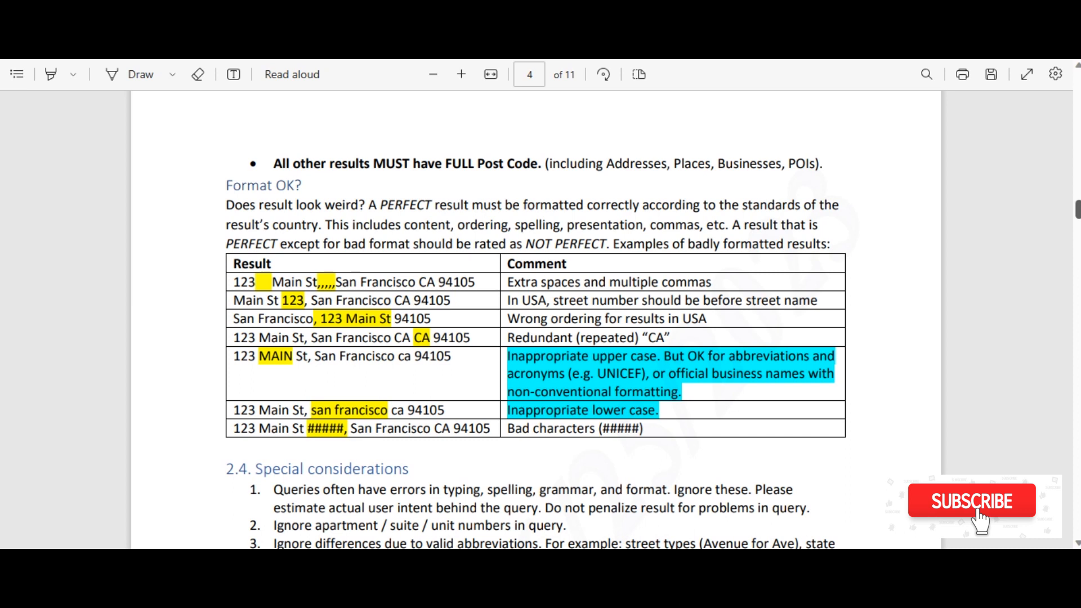
pyautogui.scroll(-5, 535, 316)
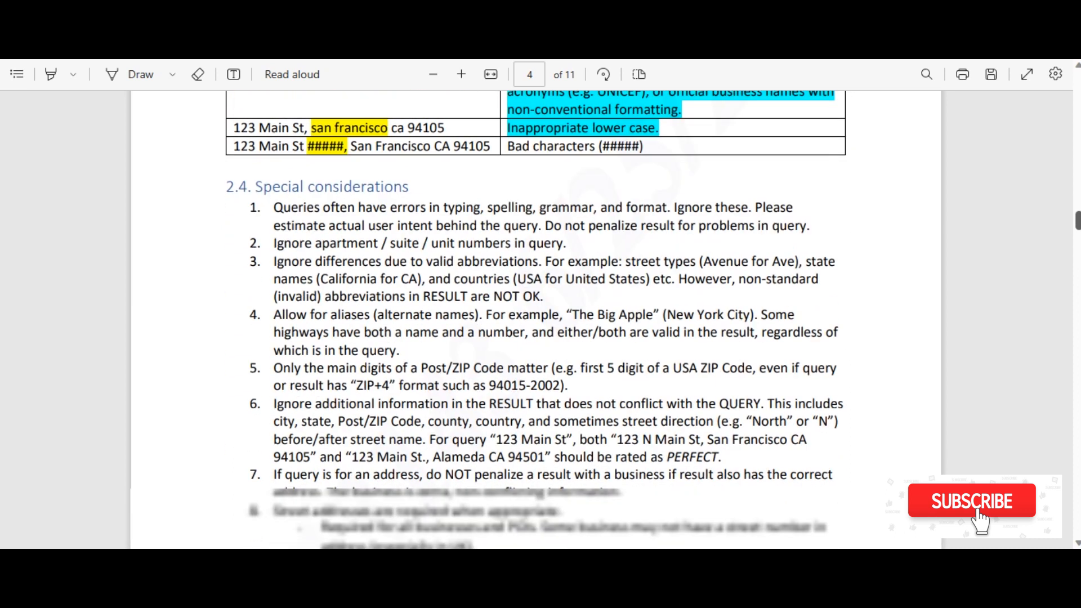
pyautogui.scroll(-1, 535, 316)
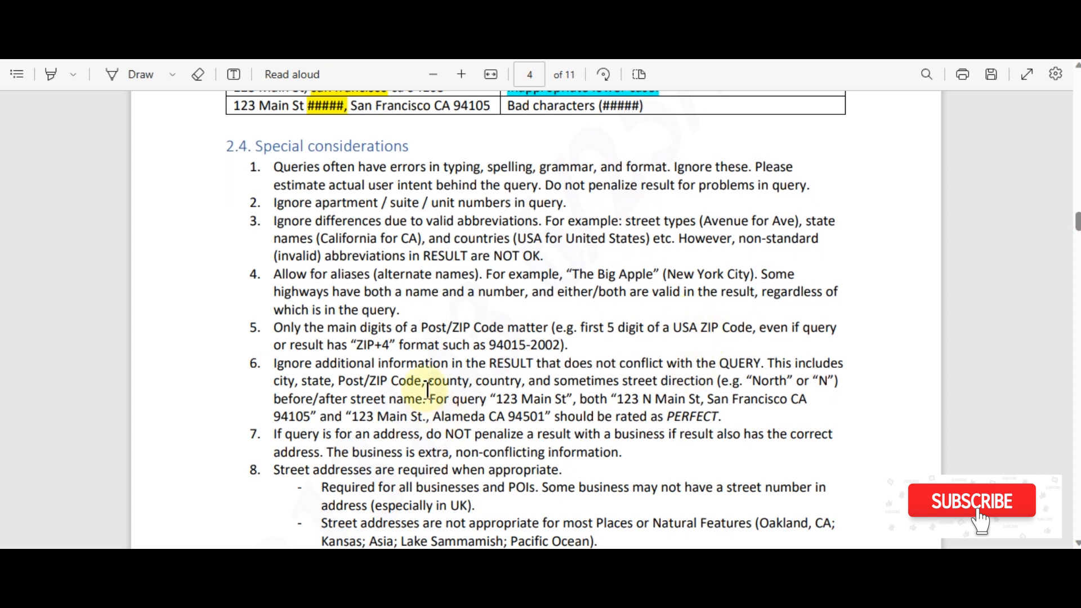
pyautogui.tripleClick(459, 386)
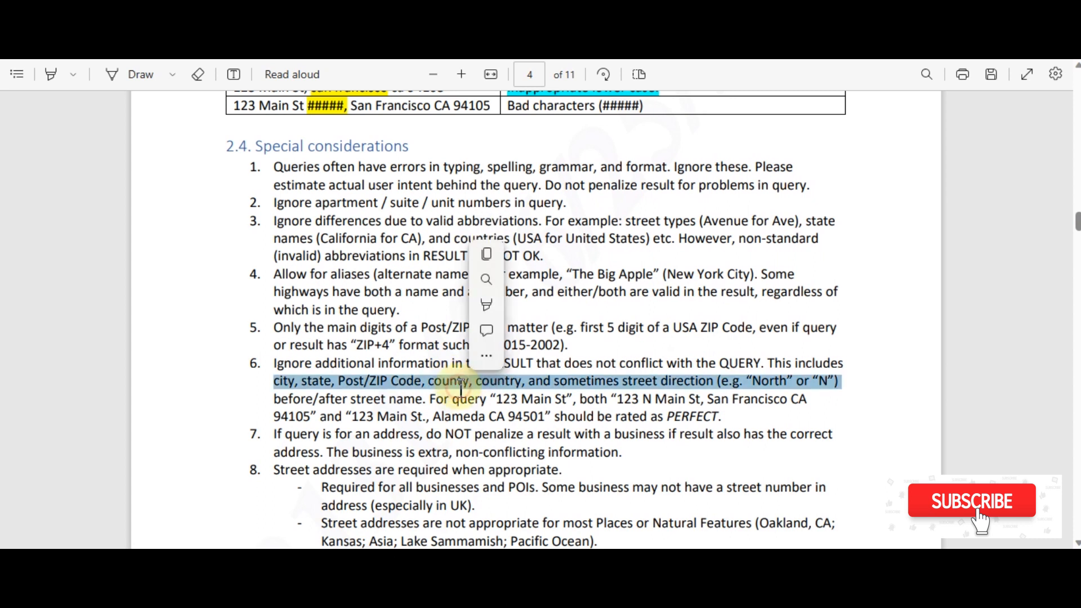
pyautogui.click(541, 426)
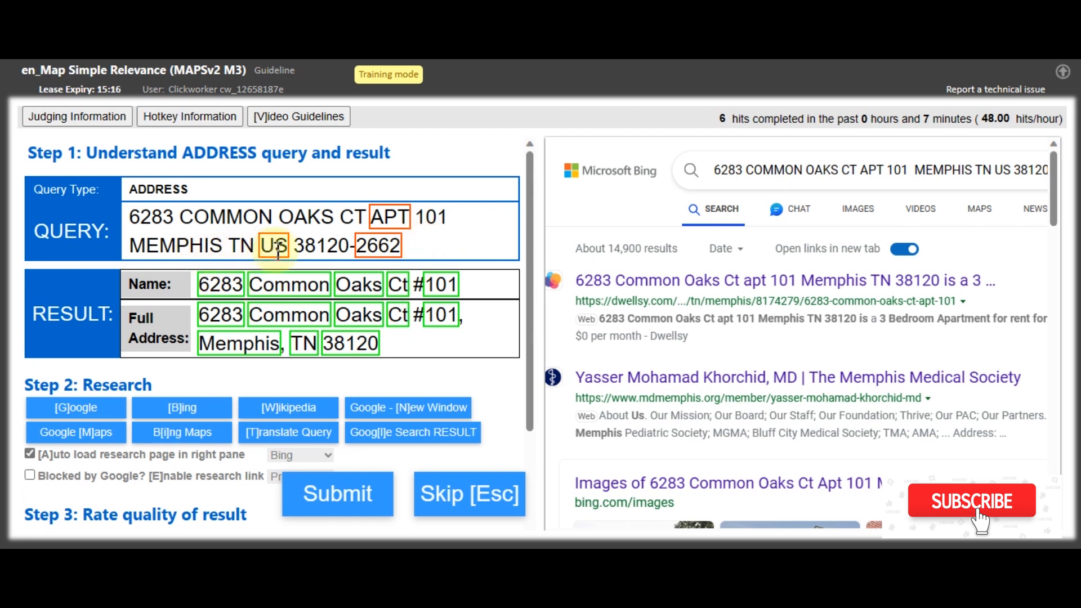
# Step: Return to the HIT app and check the main ZIP code digits and four-digit extension in the Memphis query against the result
pyautogui.doubleClick(321, 246)
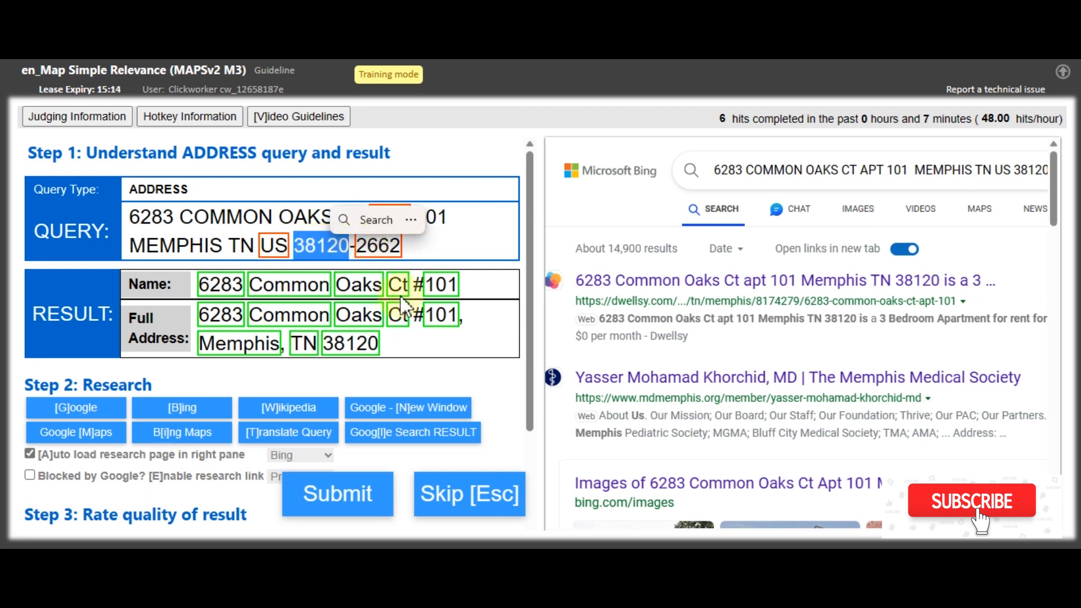
pyautogui.click(331, 244)
pyautogui.doubleClick(331, 243)
pyautogui.click(405, 352)
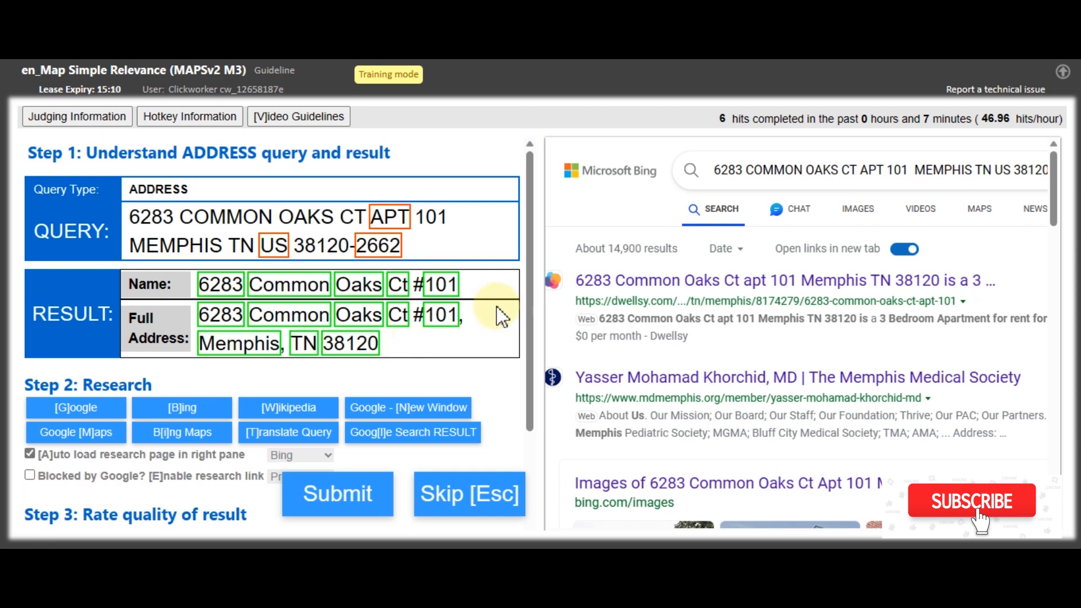
pyautogui.doubleClick(388, 245)
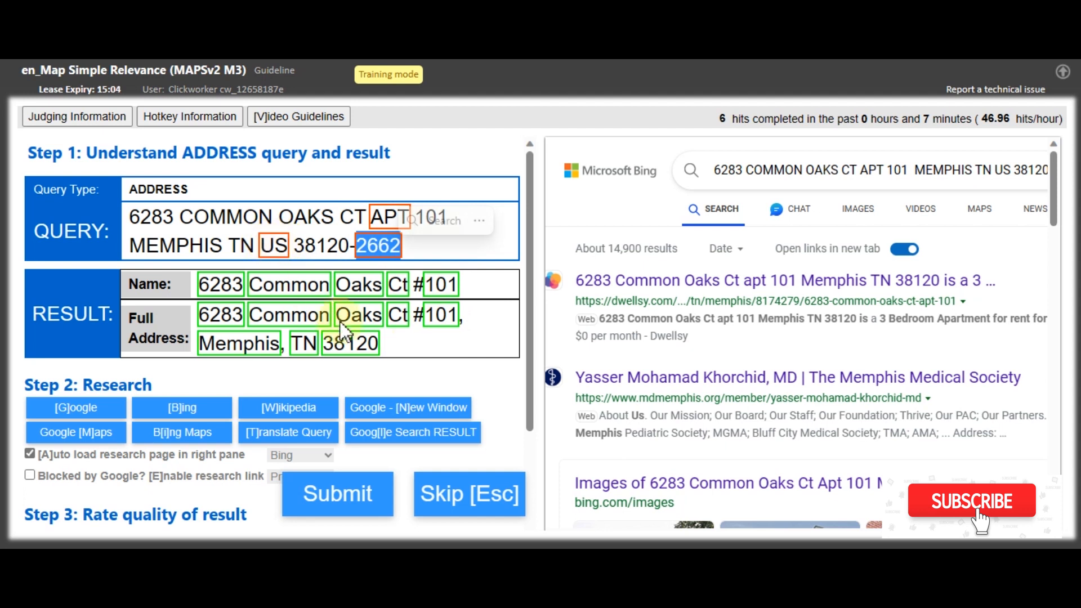
# Step: Compare the apartment number in the Memphis query with the result, rate the result Perfect and submit the judgment
pyautogui.click(426, 334)
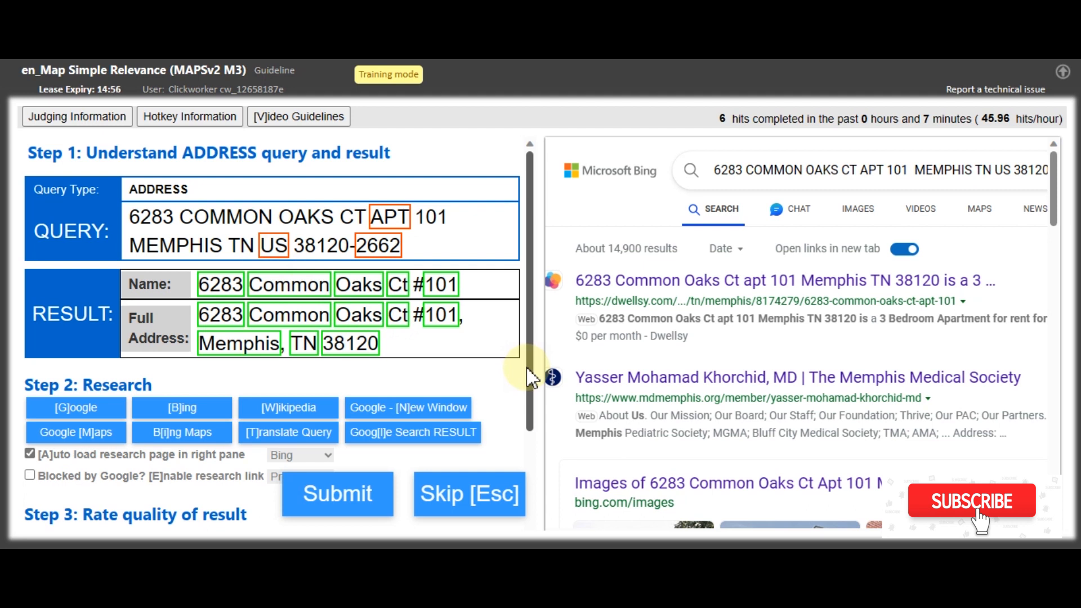
pyautogui.doubleClick(431, 217)
pyautogui.click(447, 279)
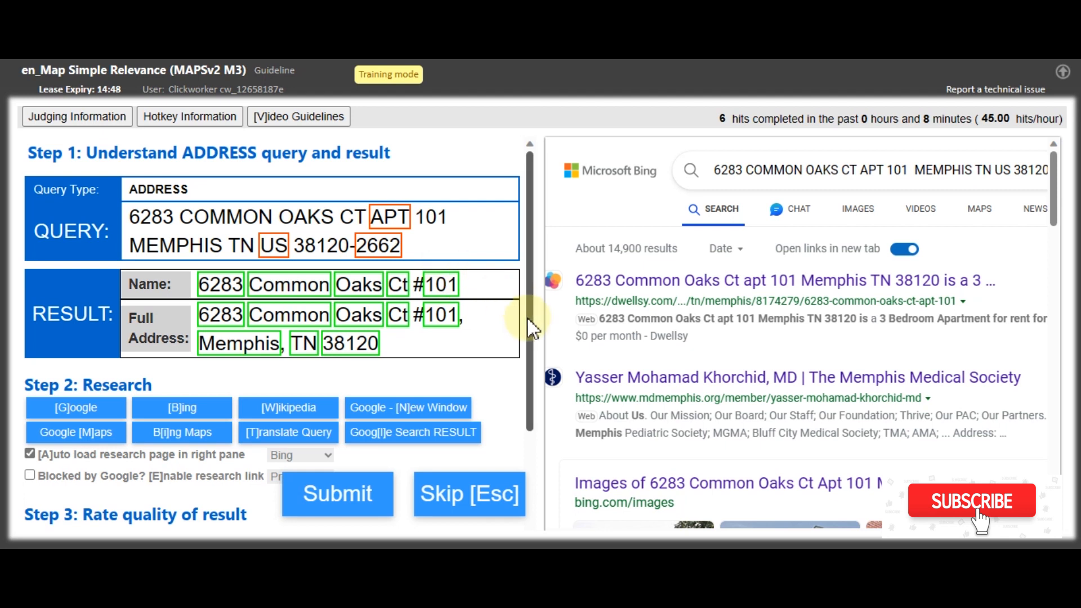
pyautogui.moveTo(534, 318); pyautogui.dragTo(535, 425)
pyautogui.click(420, 434)
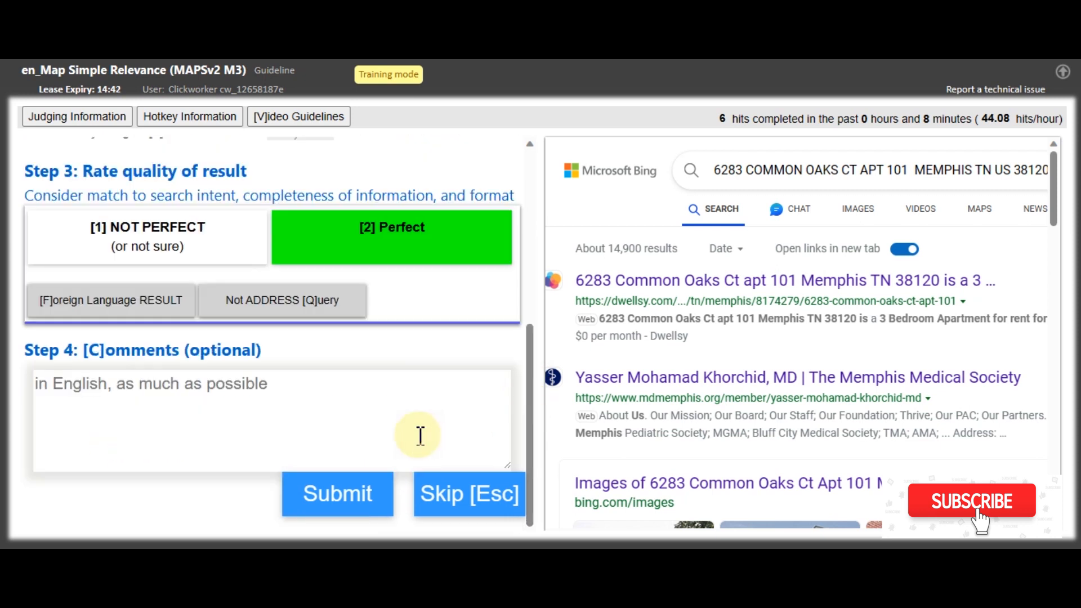
pyautogui.click(324, 496)
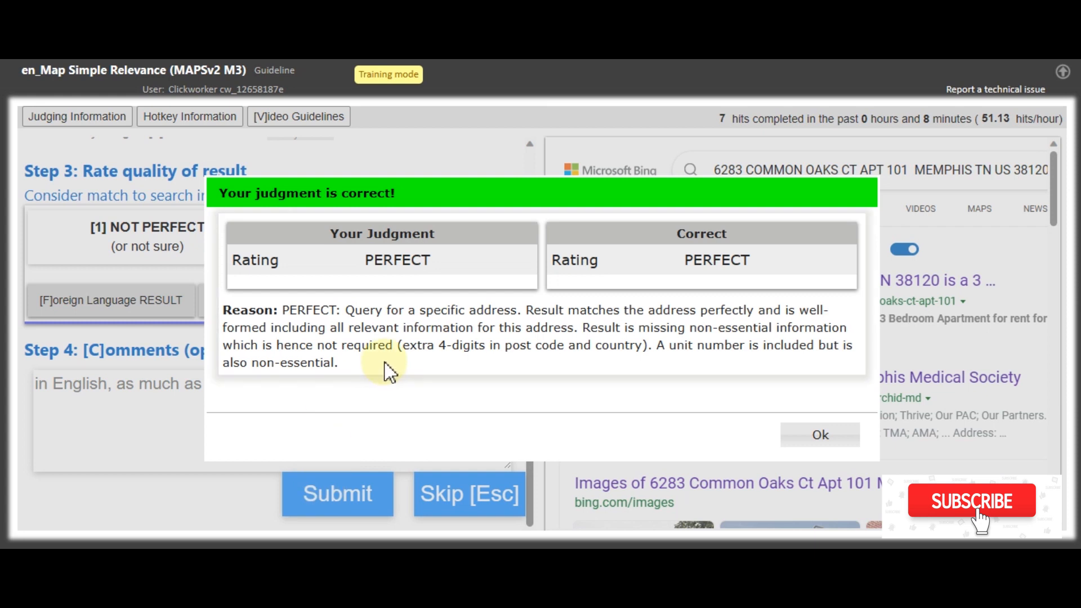
# Step: Read the Memphis feedback reason on non-essential ZIP extension, country and unit number, and acknowledge it to load the next query
pyautogui.moveTo(346, 310); pyautogui.dragTo(507, 370)
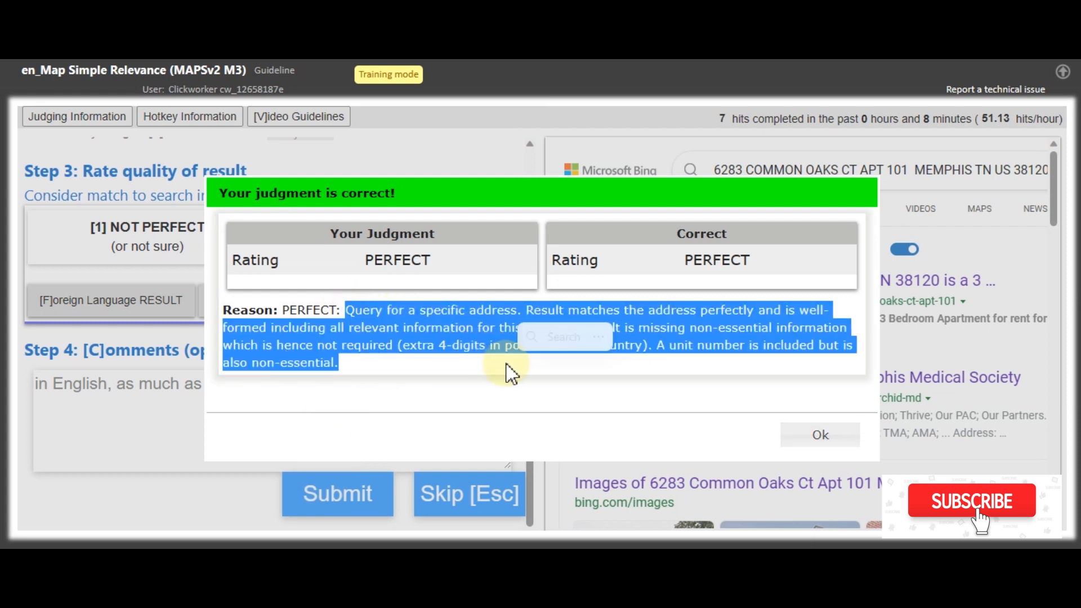
pyautogui.click(529, 378)
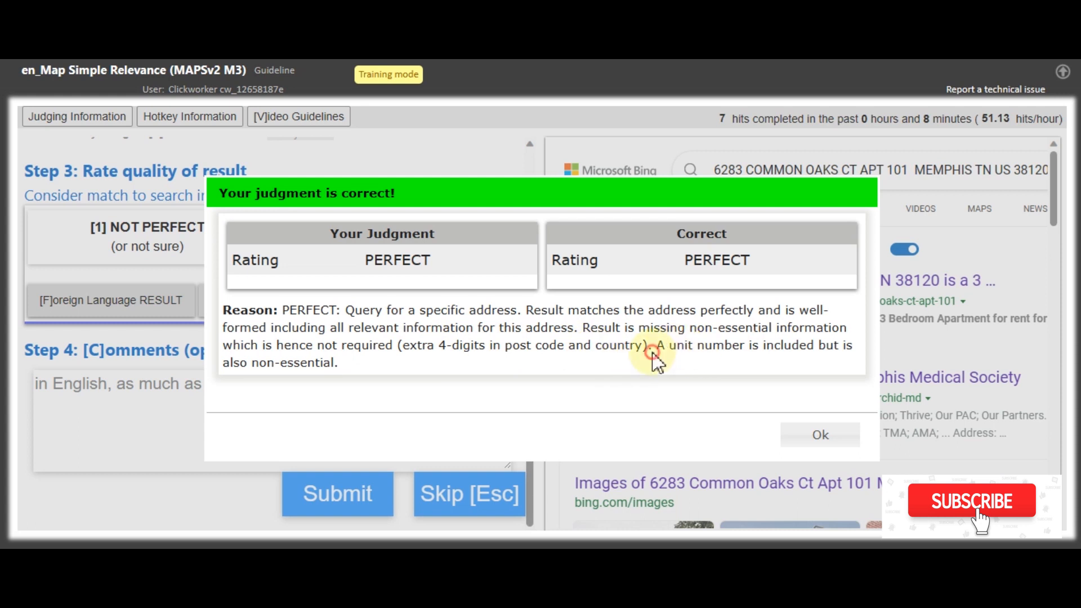
pyautogui.moveTo(653, 352); pyautogui.dragTo(691, 361)
pyautogui.click(693, 363)
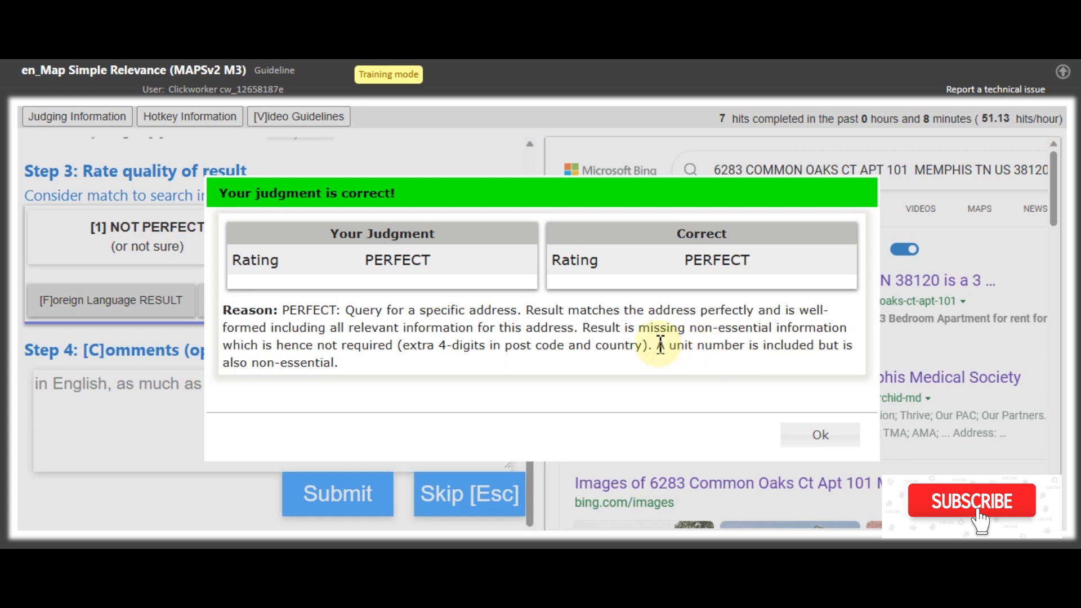
pyautogui.click(835, 431)
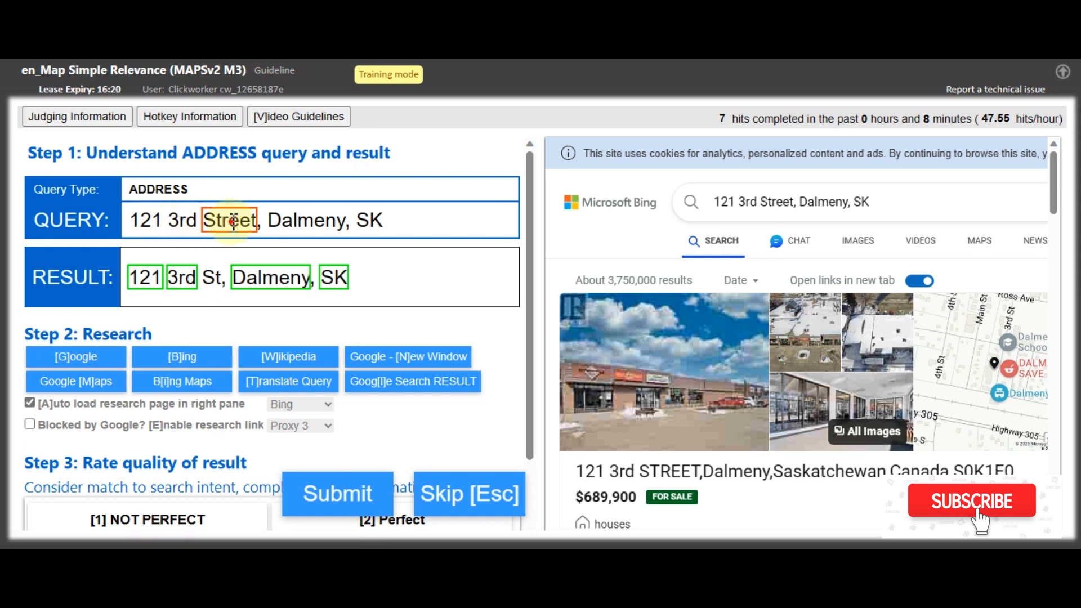
# Step: Compare the word Street in the Dalmeny address query with the result, rate the result Perfect and submit the judgment
pyautogui.doubleClick(232, 221)
pyautogui.tripleClick(214, 277)
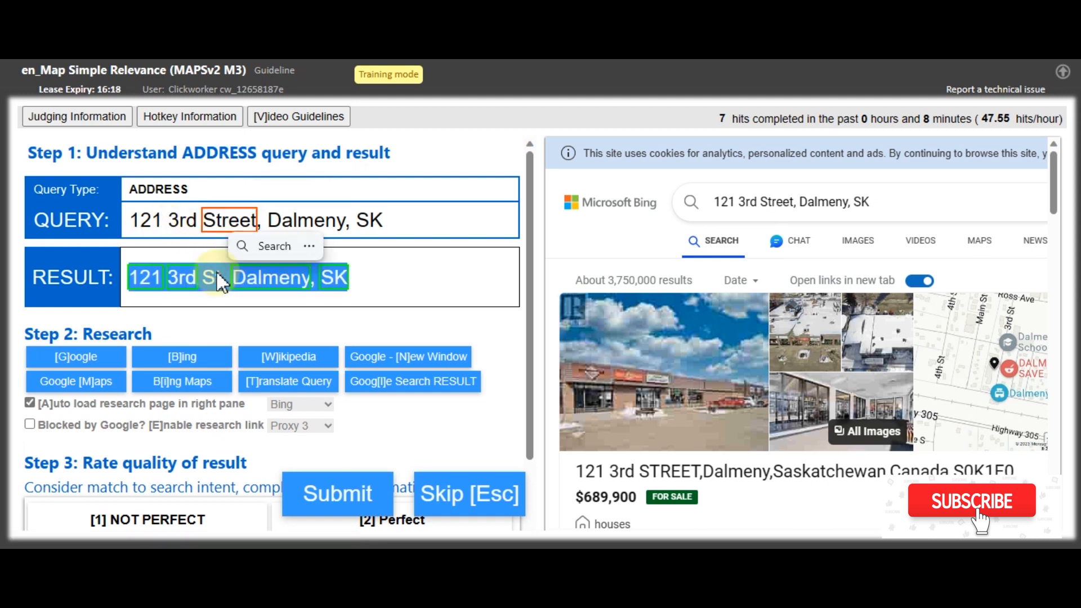
pyautogui.doubleClick(231, 221)
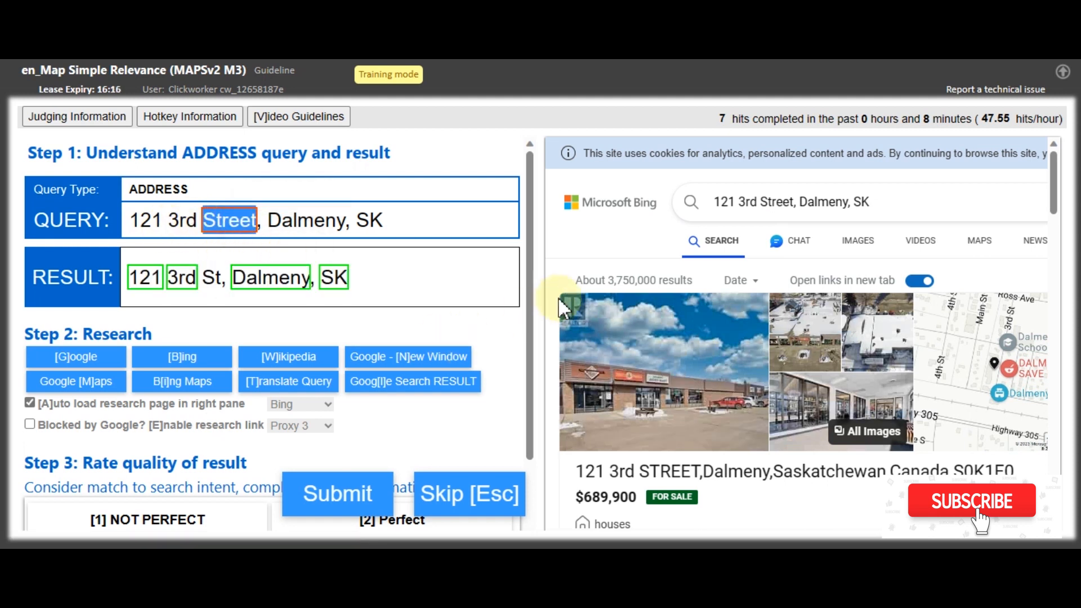
pyautogui.moveTo(535, 299); pyautogui.dragTo(528, 398)
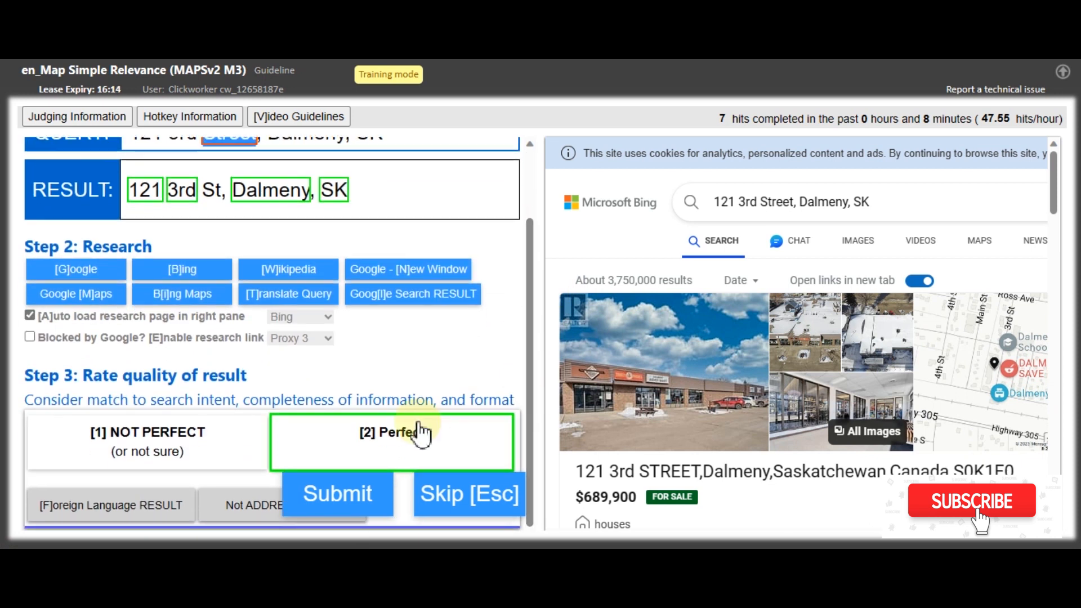
pyautogui.click(423, 434)
pyautogui.click(344, 500)
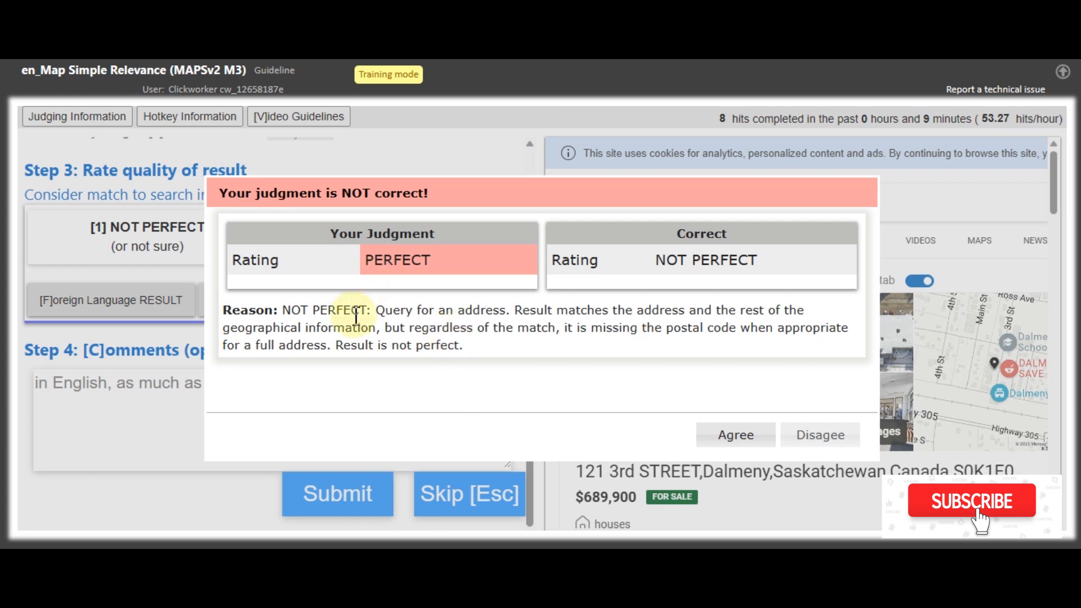
# Step: Read the missing postal code explanation in the Dalmeny judgment feedback and agree with the correction to load the next query
pyautogui.moveTo(376, 311); pyautogui.dragTo(516, 317)
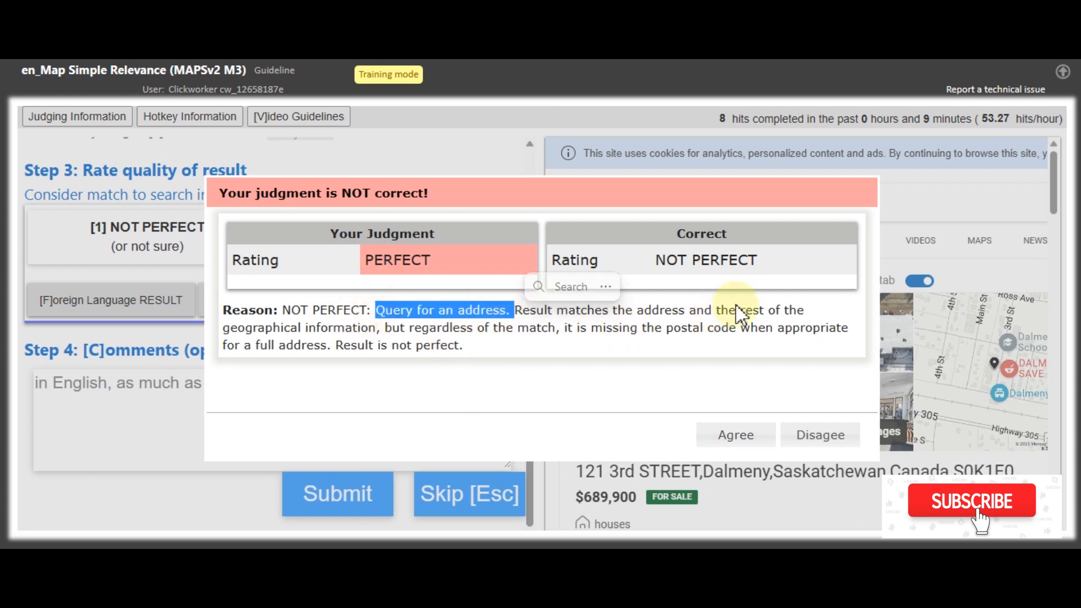
pyautogui.moveTo(377, 327); pyautogui.dragTo(334, 328)
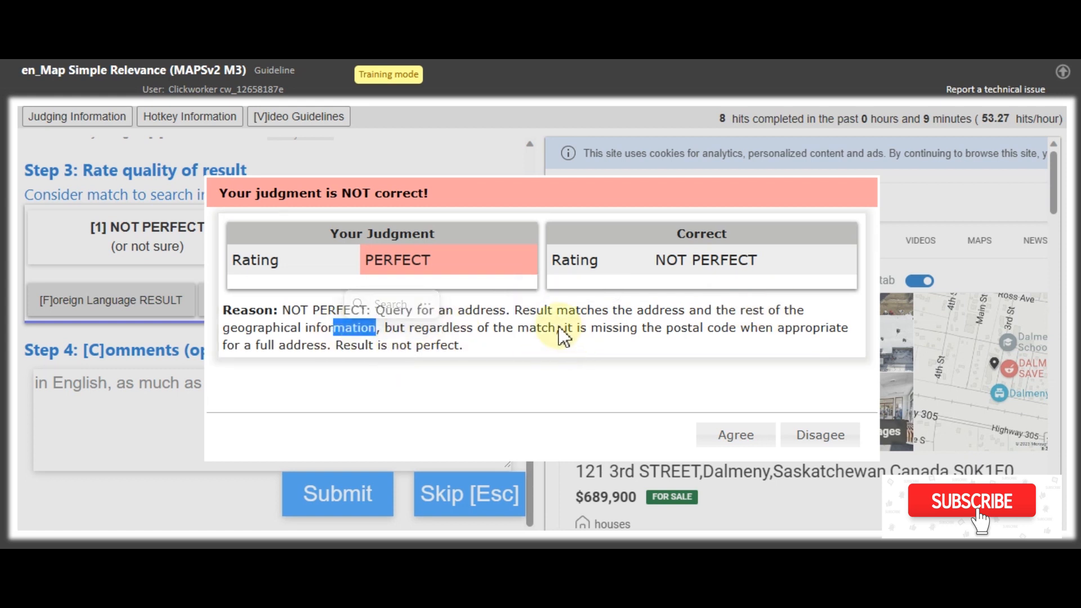
pyautogui.moveTo(562, 327); pyautogui.dragTo(660, 346)
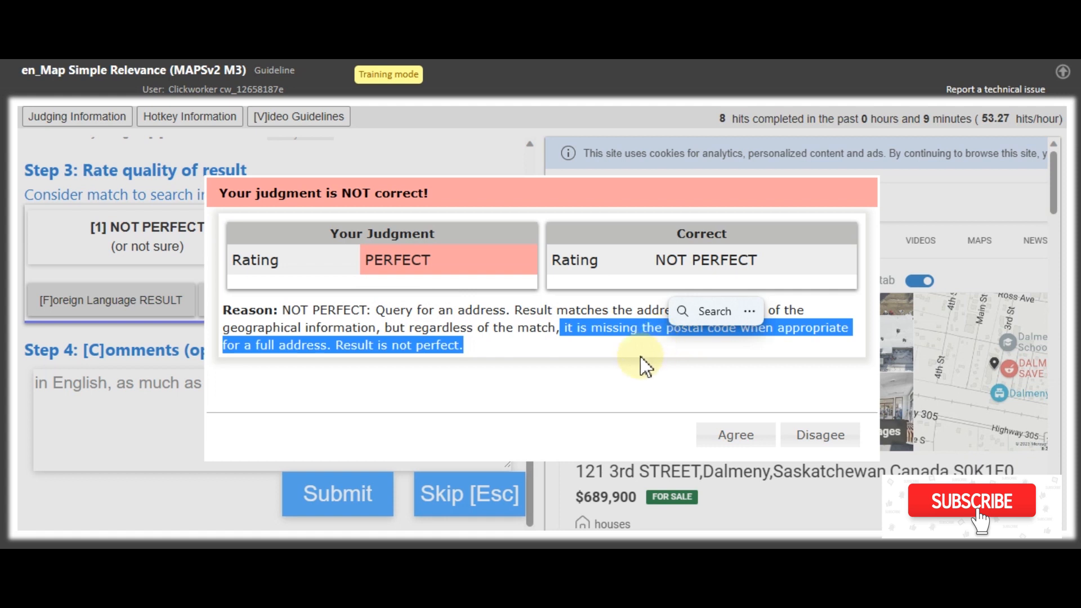
pyautogui.click(640, 353)
pyautogui.moveTo(587, 331); pyautogui.dragTo(731, 343)
pyautogui.click(666, 388)
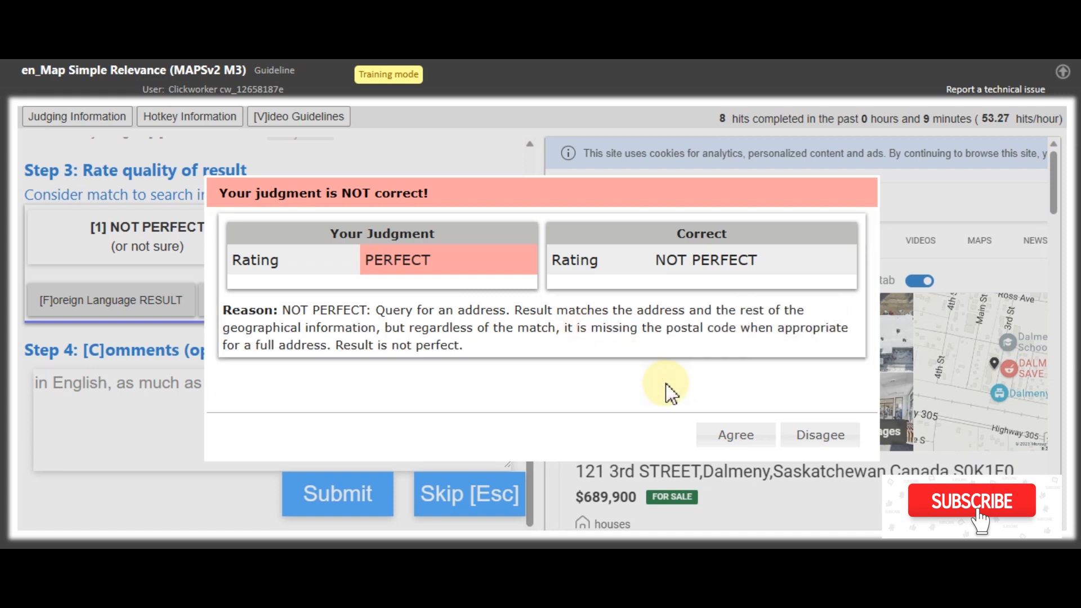
pyautogui.click(736, 437)
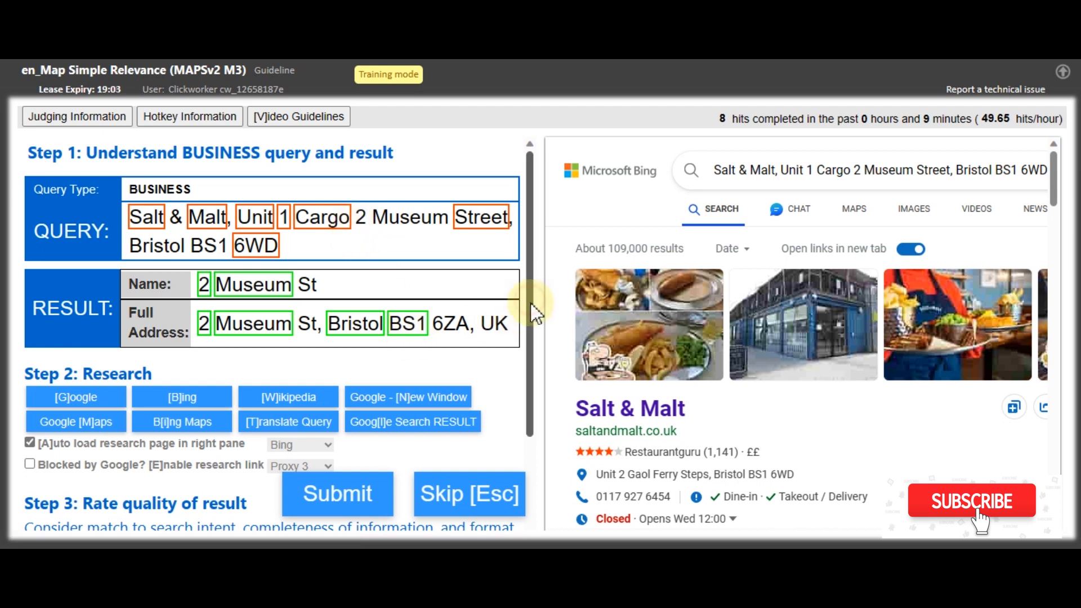
# Step: Compare the postcode ending in the Salt & Malt business query with the result, rate the result Not Perfect and submit the judgment
pyautogui.moveTo(530, 300); pyautogui.dragTo(531, 307)
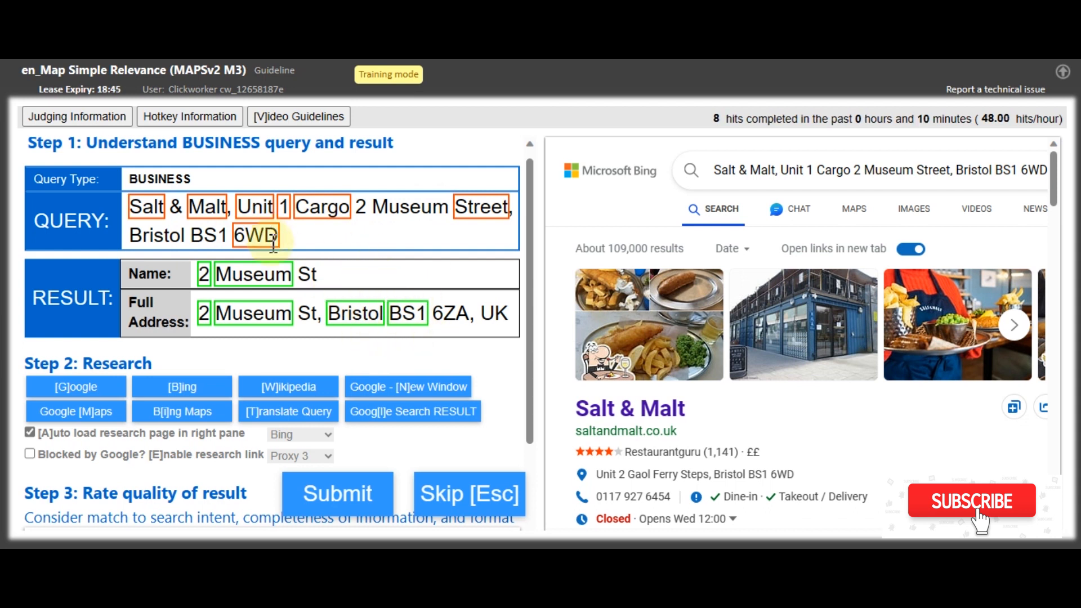
pyautogui.doubleClick(463, 316)
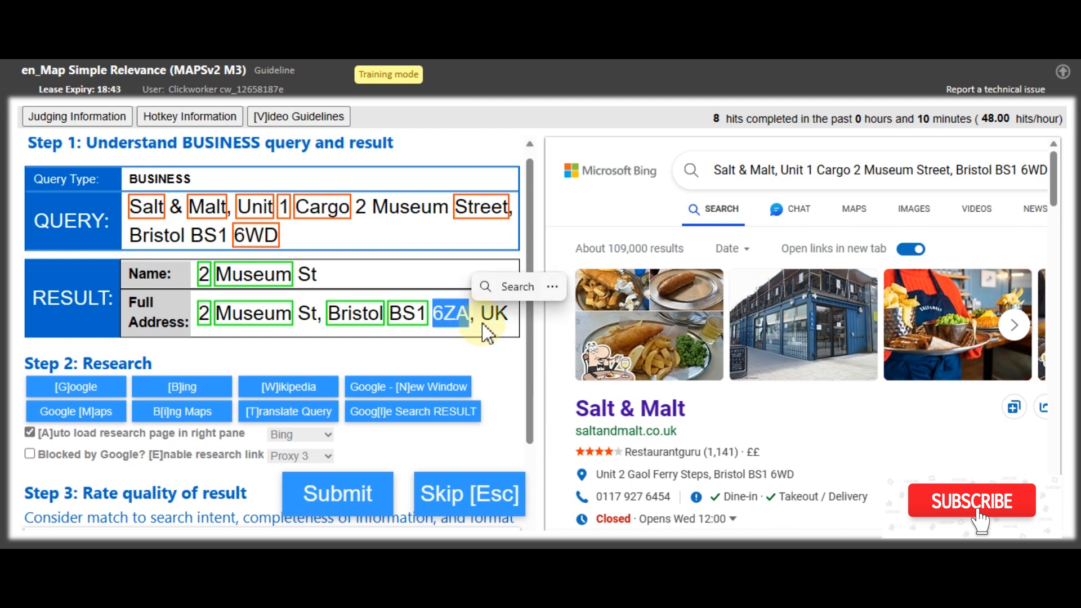
pyautogui.click(474, 318)
pyautogui.moveTo(436, 307); pyautogui.dragTo(456, 315)
pyautogui.moveTo(529, 332); pyautogui.dragTo(531, 415)
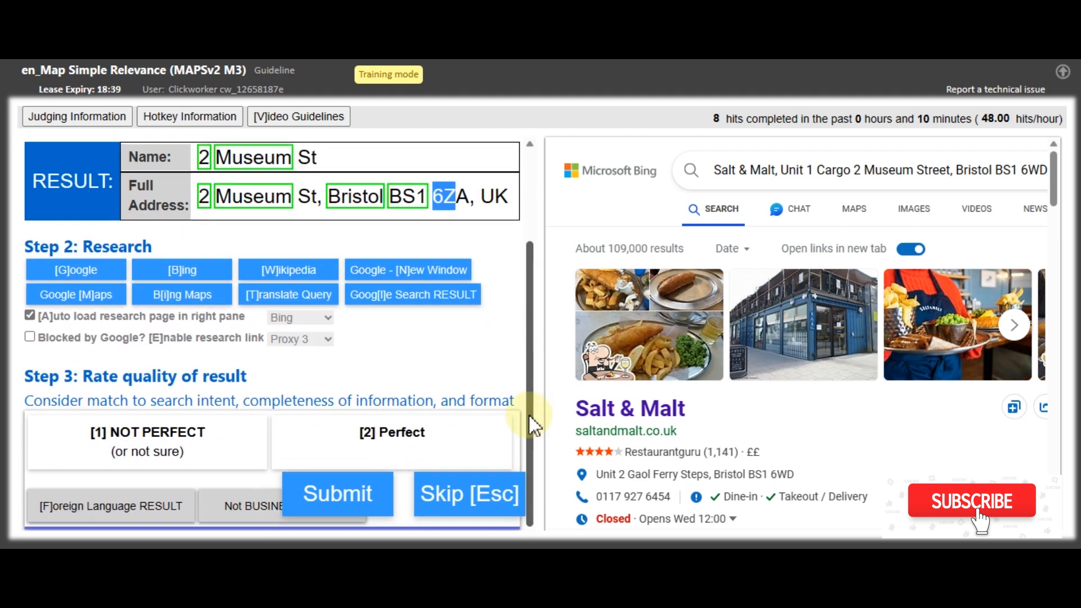
pyautogui.click(157, 454)
pyautogui.click(319, 497)
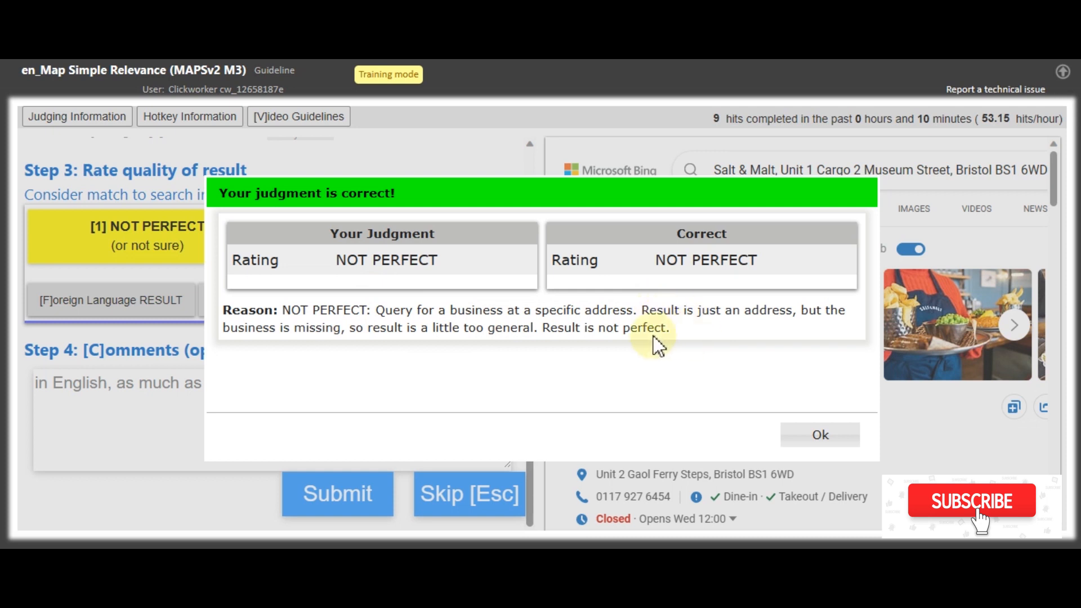
# Step: Read the Salt & Malt feedback reason about the missing business and acknowledge it to load the next query
pyautogui.moveTo(401, 331); pyautogui.dragTo(670, 352)
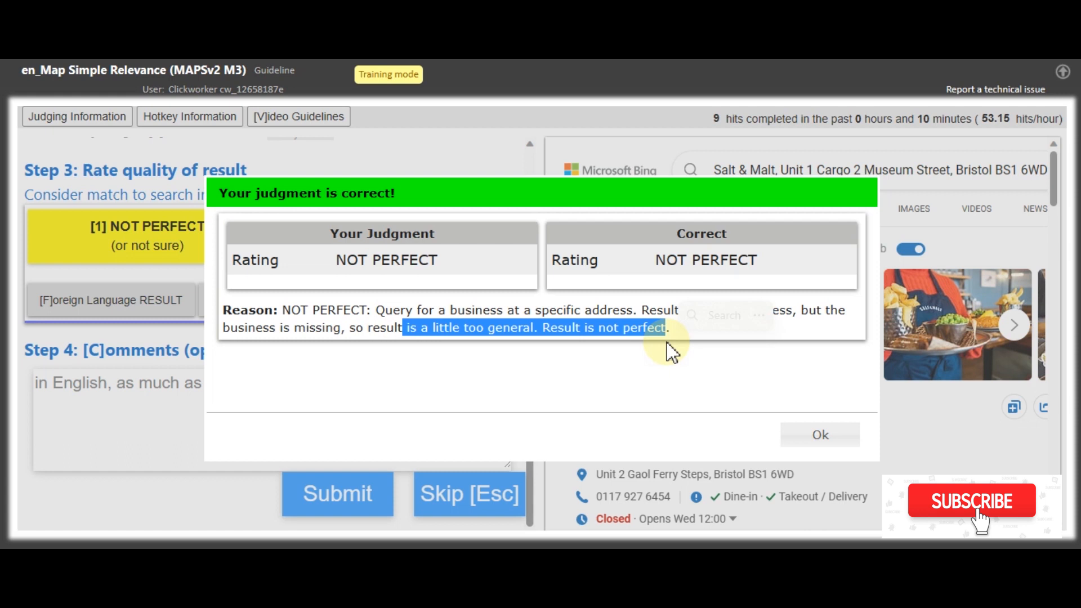
pyautogui.click(693, 367)
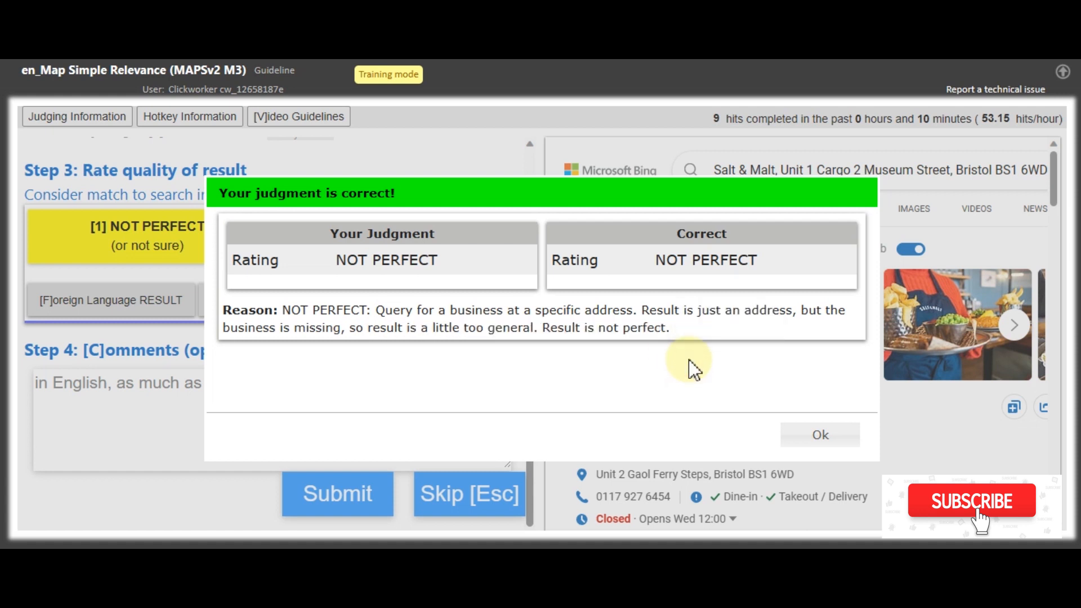
pyautogui.click(826, 439)
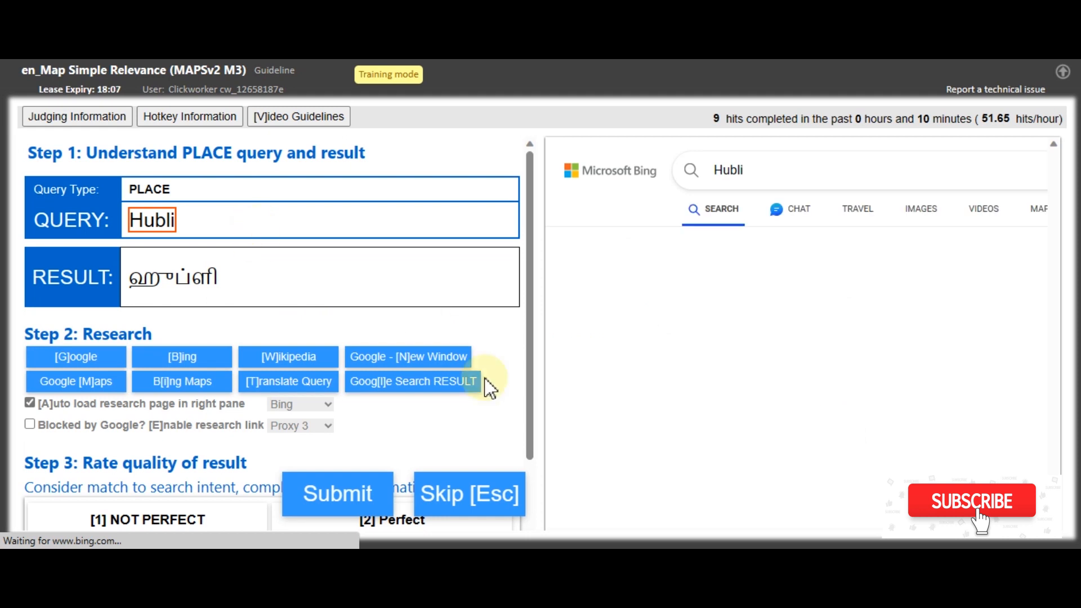
# Step: Mark the result for the Hubli place query as Foreign Language, submit the judgment and acknowledge the feedback
pyautogui.scroll(-2, 533, 394)
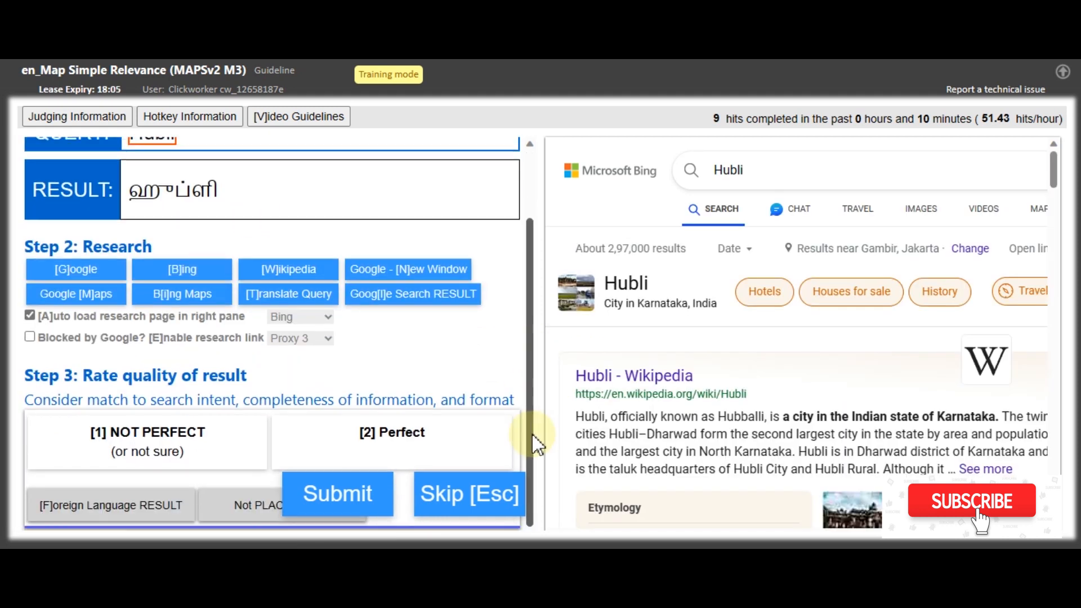
pyautogui.click(116, 505)
pyautogui.click(357, 503)
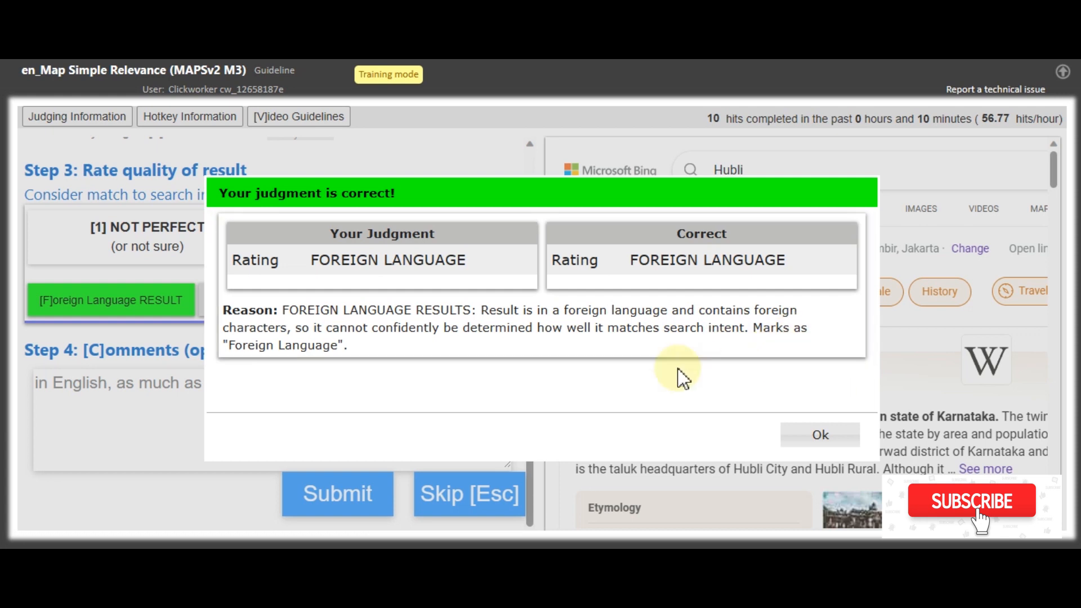
pyautogui.click(838, 436)
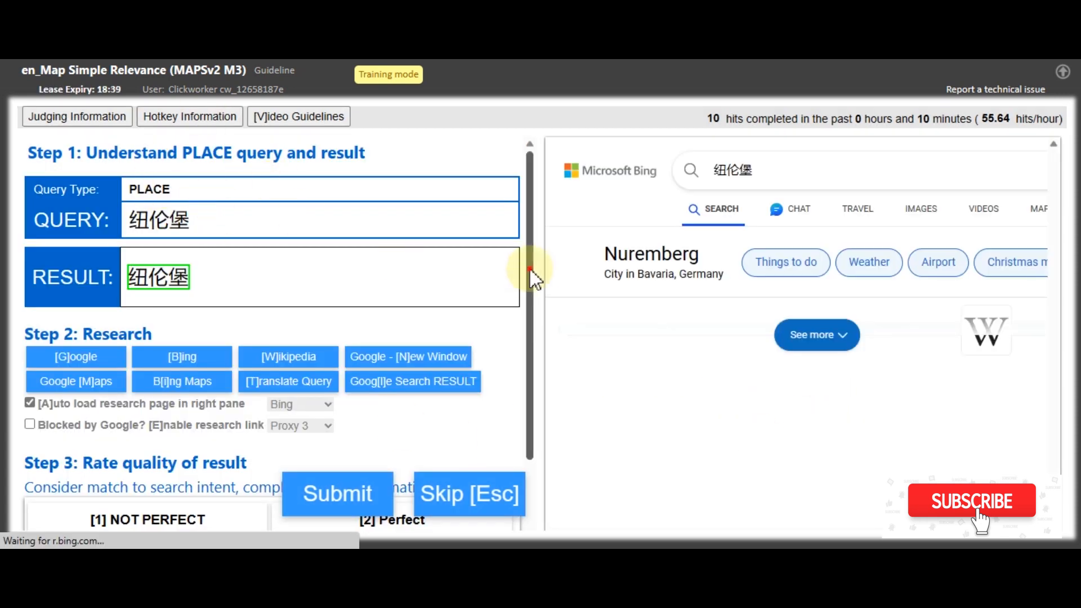
# Step: Mark the Chinese-character result for the 纽伦堡 place query as Foreign Language, submit the judgment and acknowledge the feedback
pyautogui.scroll(-2, 535, 337)
pyautogui.click(120, 512)
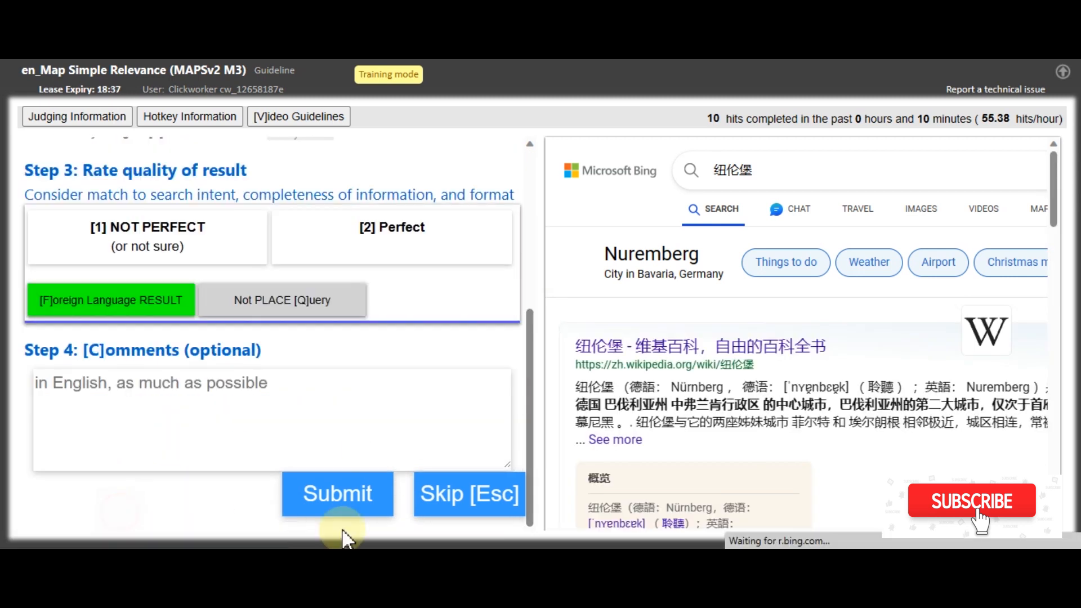
pyautogui.click(374, 501)
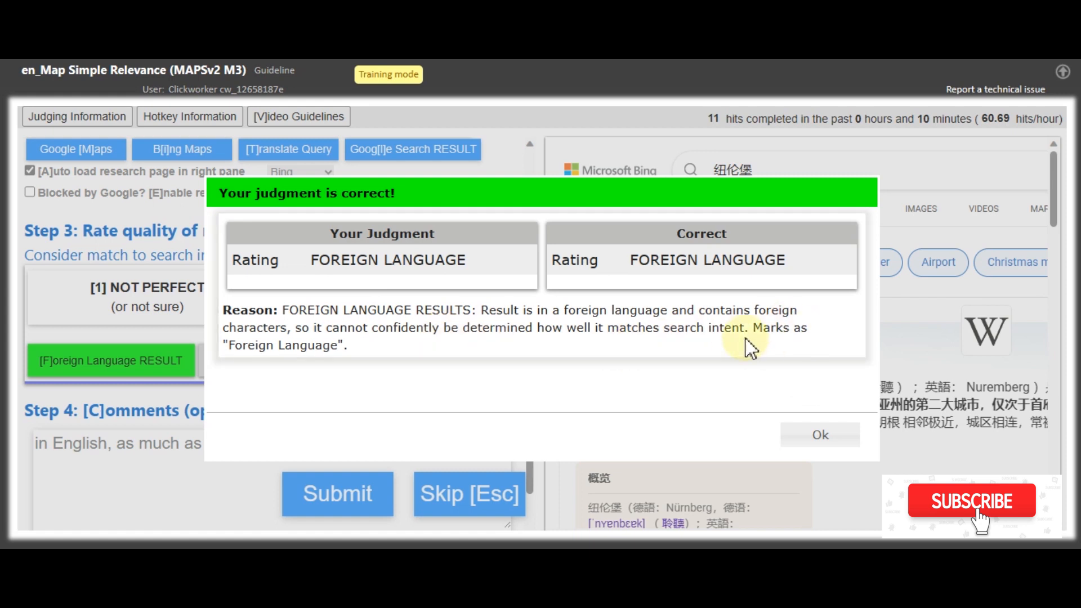
pyautogui.click(804, 444)
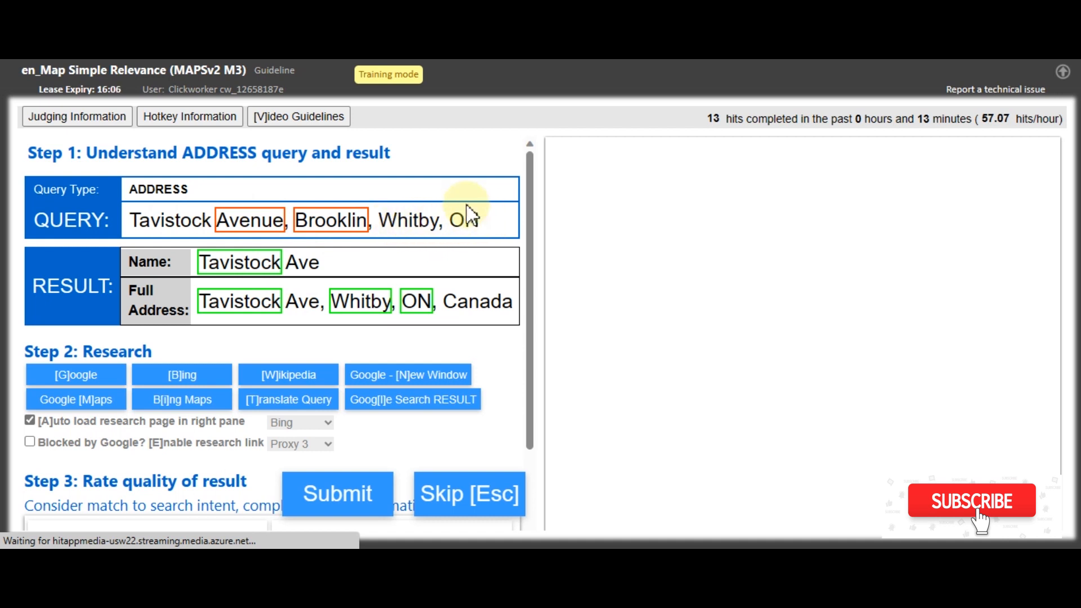
# Step: Research the Tavistock Avenue, Brooklin, Whitby, ON address query with Google and Bing searches
pyautogui.tripleClick(243, 260)
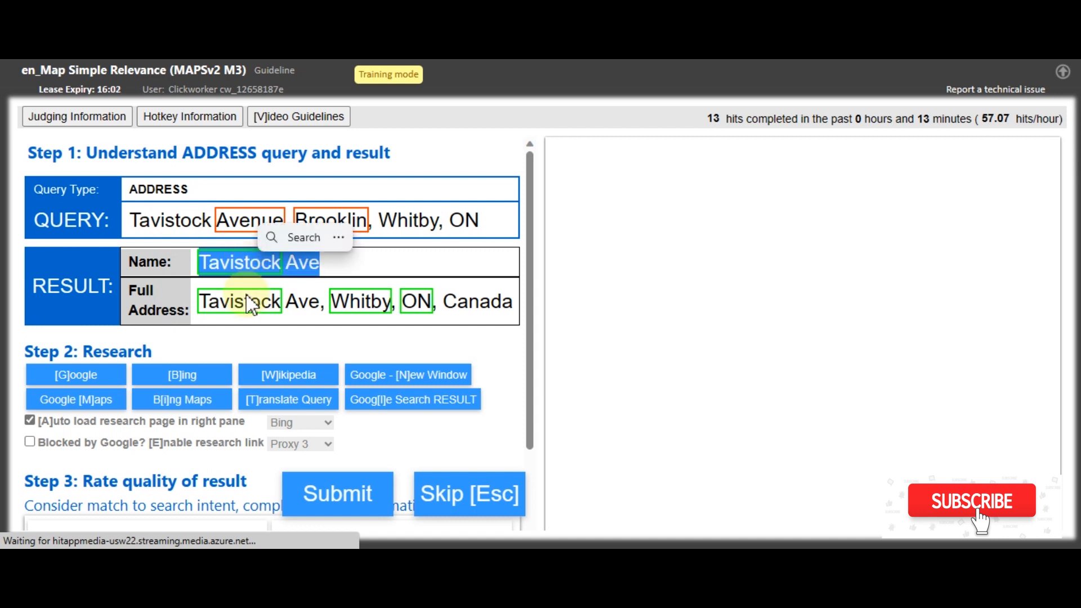
pyautogui.click(203, 370)
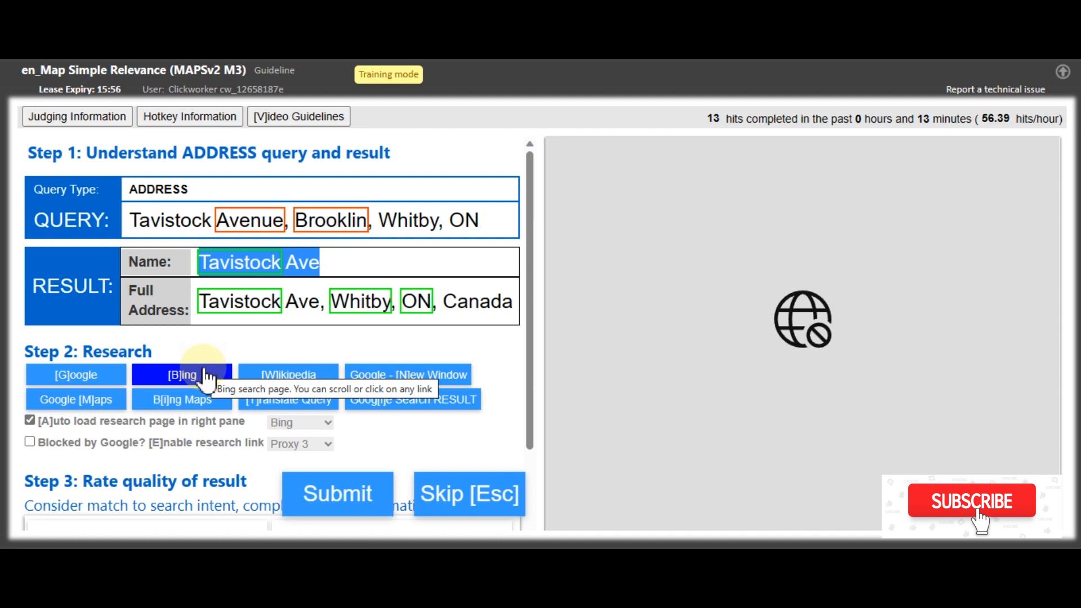
pyautogui.click(88, 377)
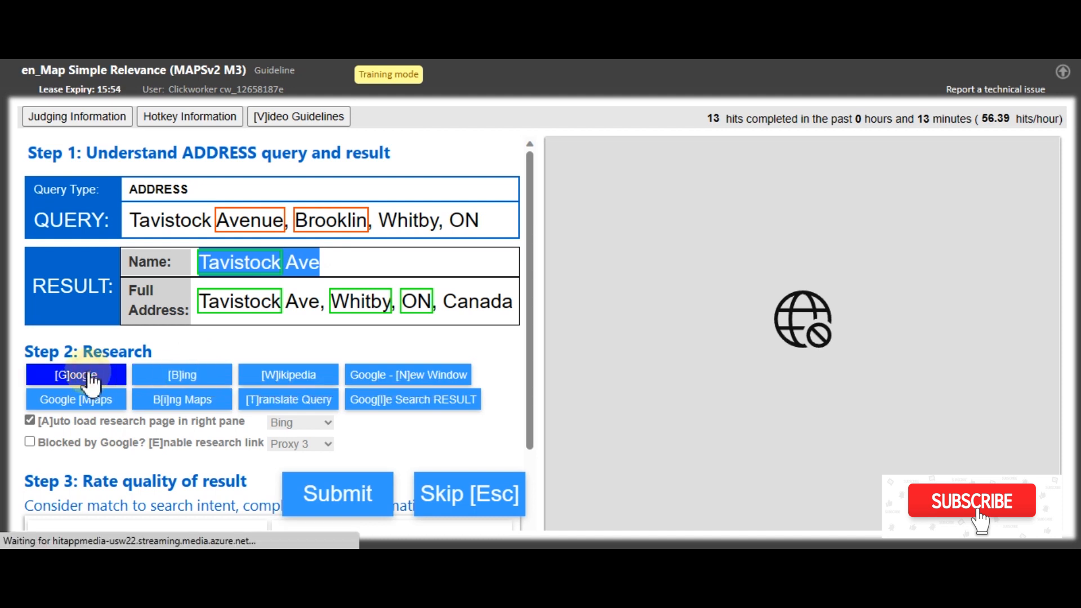
pyautogui.click(252, 343)
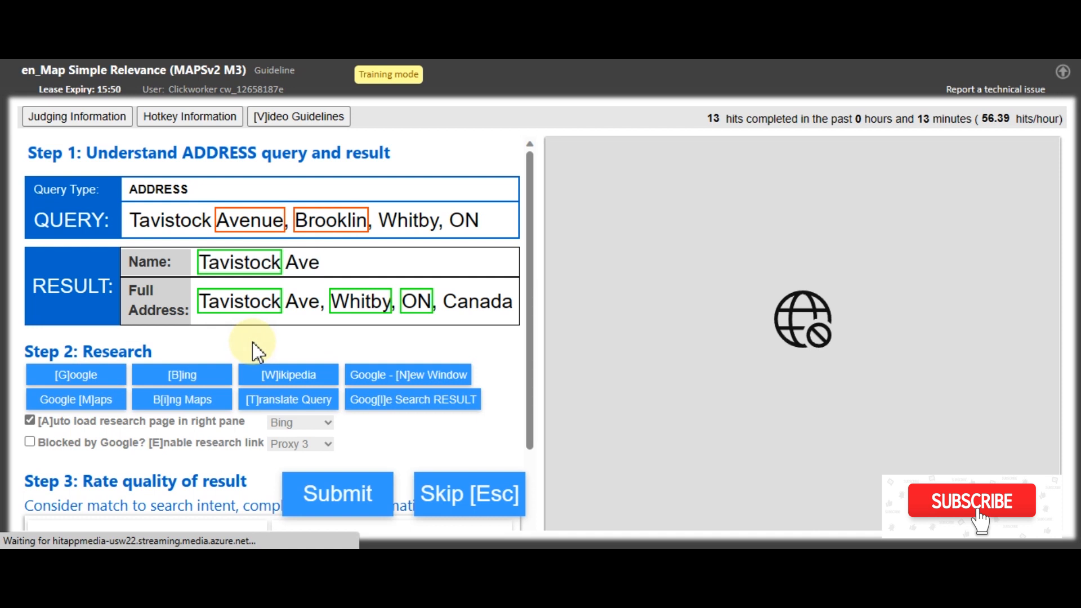
pyautogui.click(216, 374)
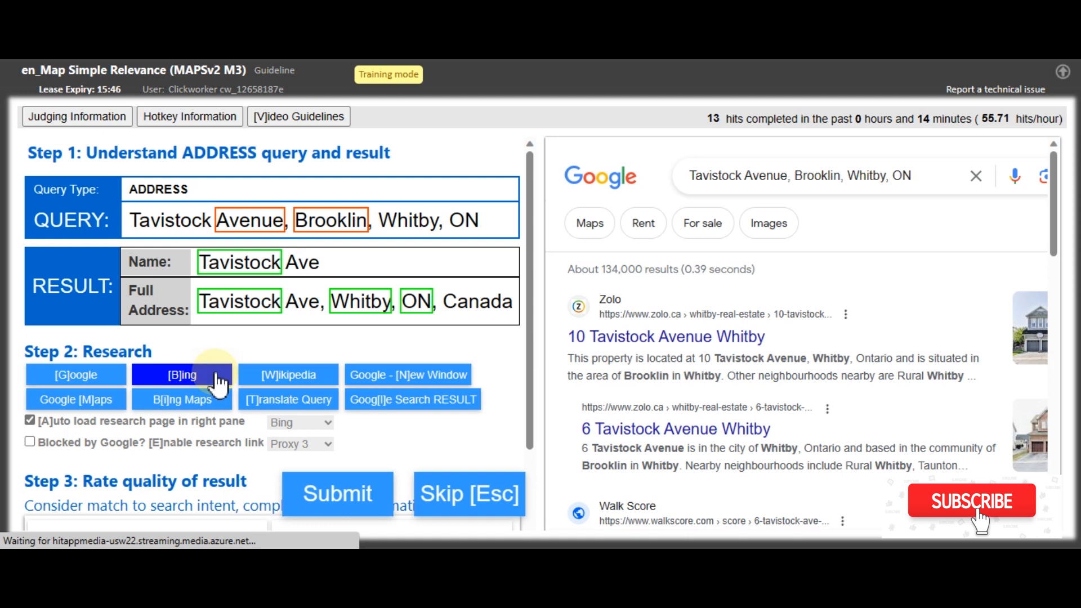
pyautogui.click(215, 374)
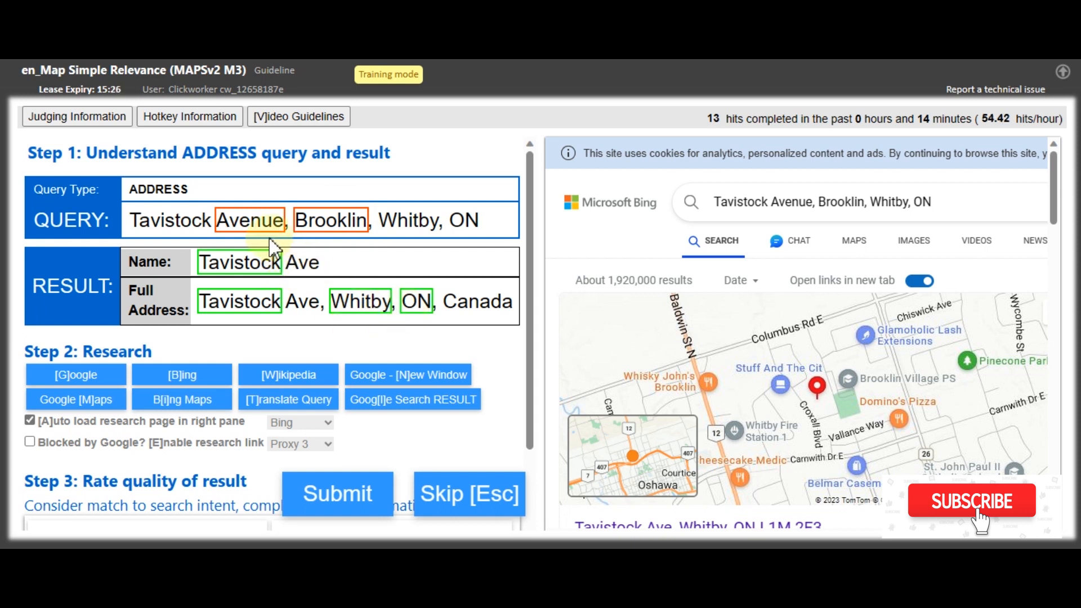
# Step: Compare the street type and the Brooklin locality in the Tavistock Avenue query with the result's name and full address
pyautogui.tripleClick(251, 220)
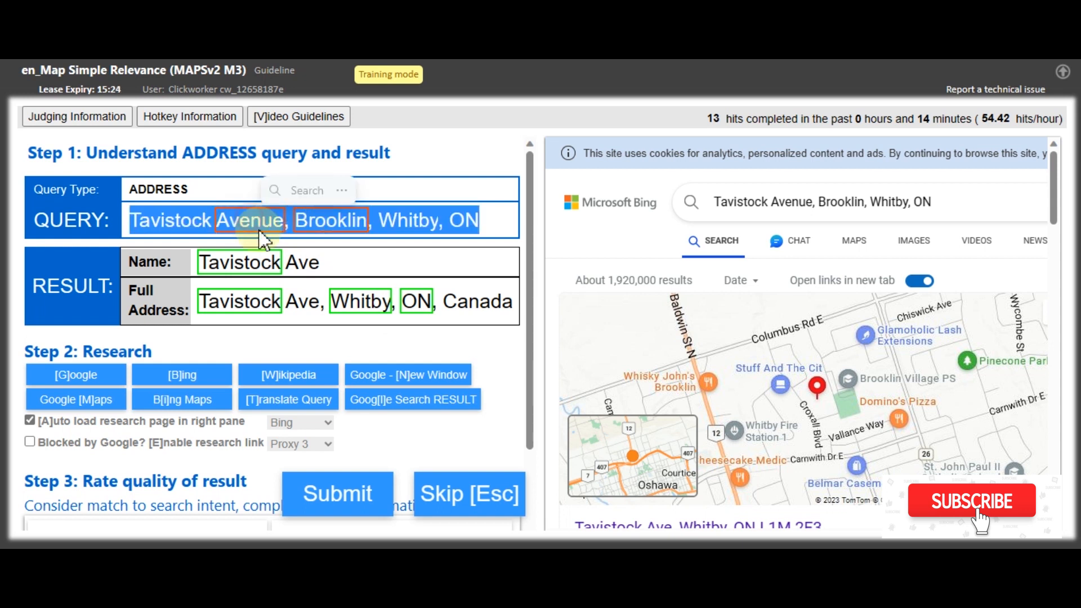
pyautogui.doubleClick(303, 263)
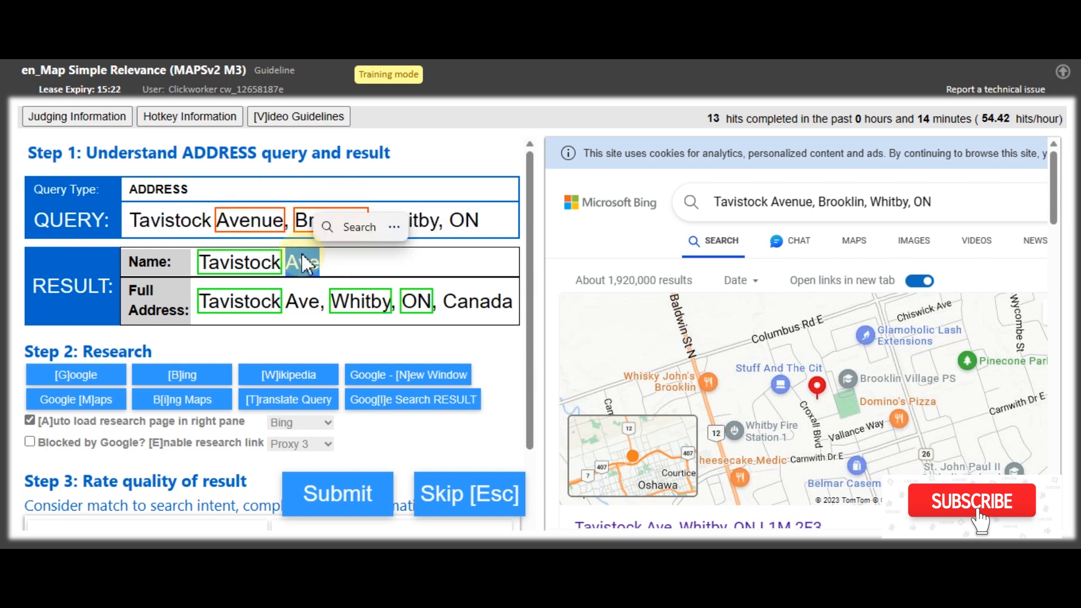
pyautogui.doubleClick(303, 263)
pyautogui.click(304, 257)
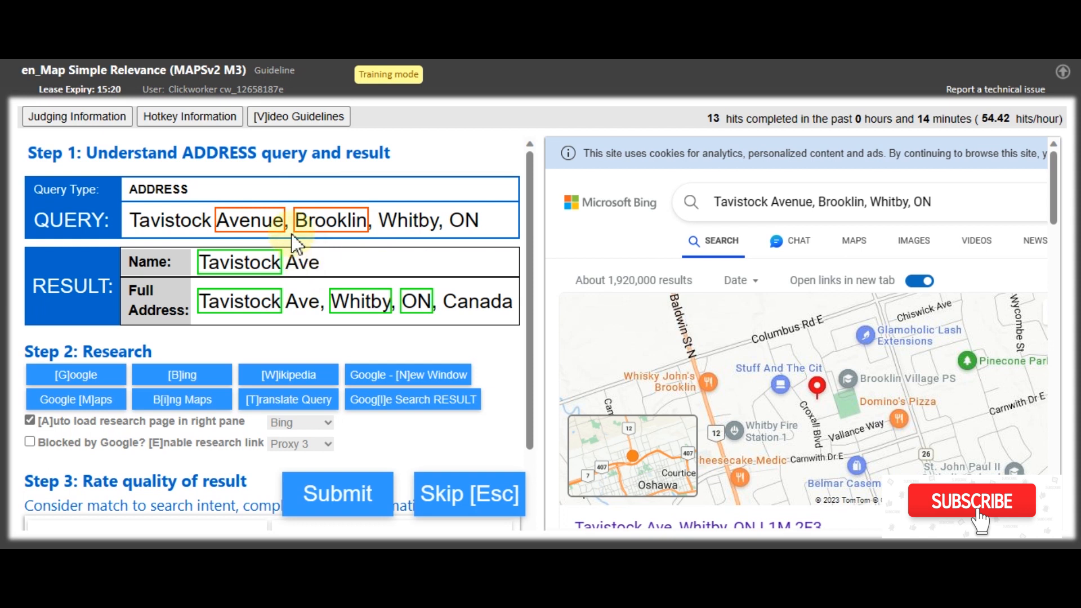
pyautogui.doubleClick(323, 226)
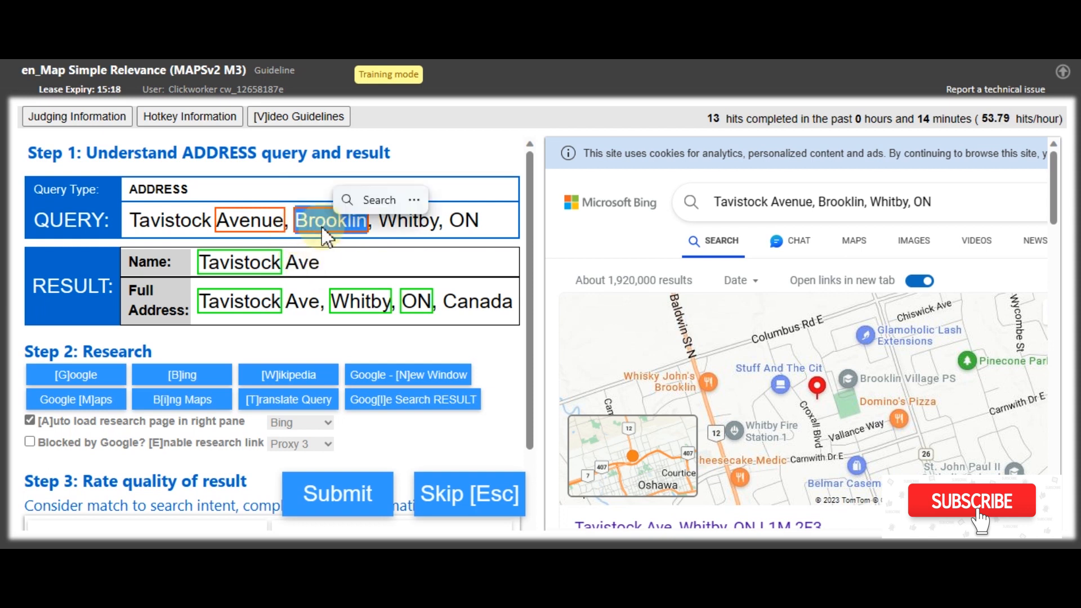
pyautogui.click(341, 259)
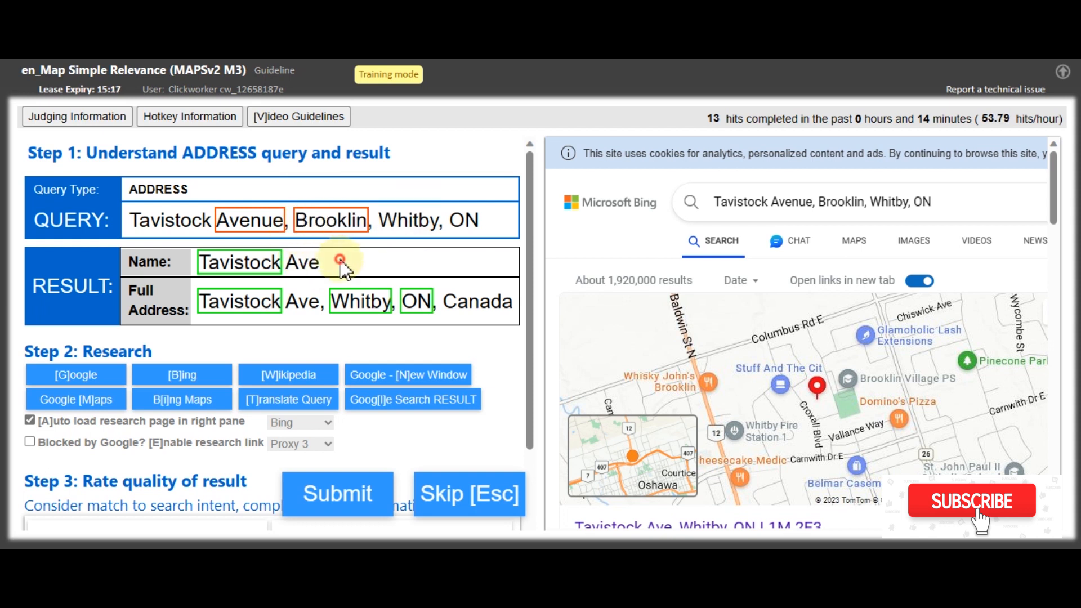
pyautogui.doubleClick(339, 221)
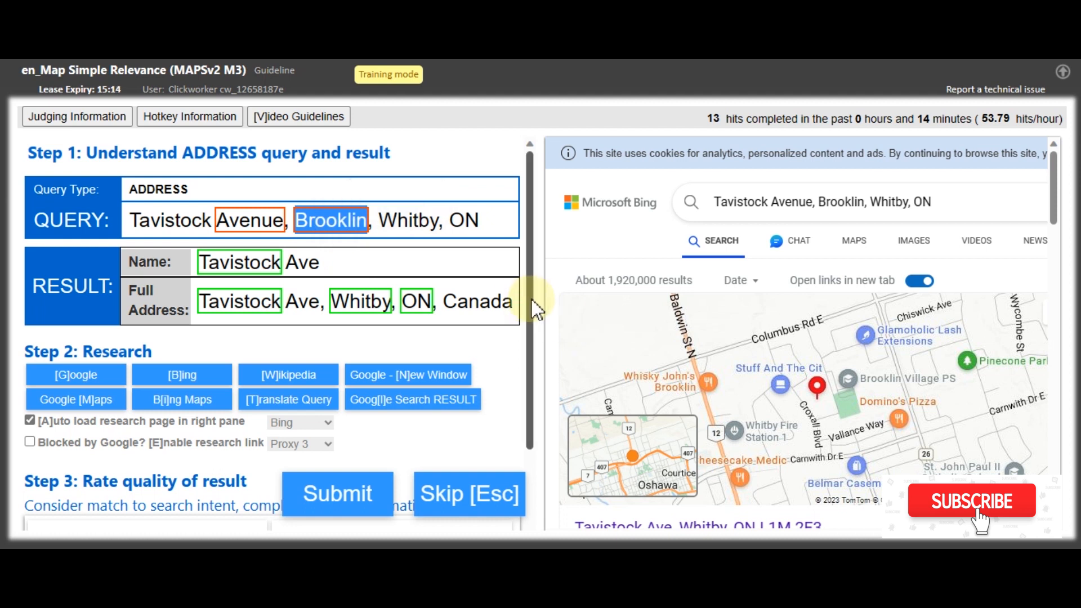
# Step: Rate the Tavistock Ave result Not Perfect, submit the judgment and acknowledge the feedback
pyautogui.moveTo(534, 306); pyautogui.dragTo(537, 381)
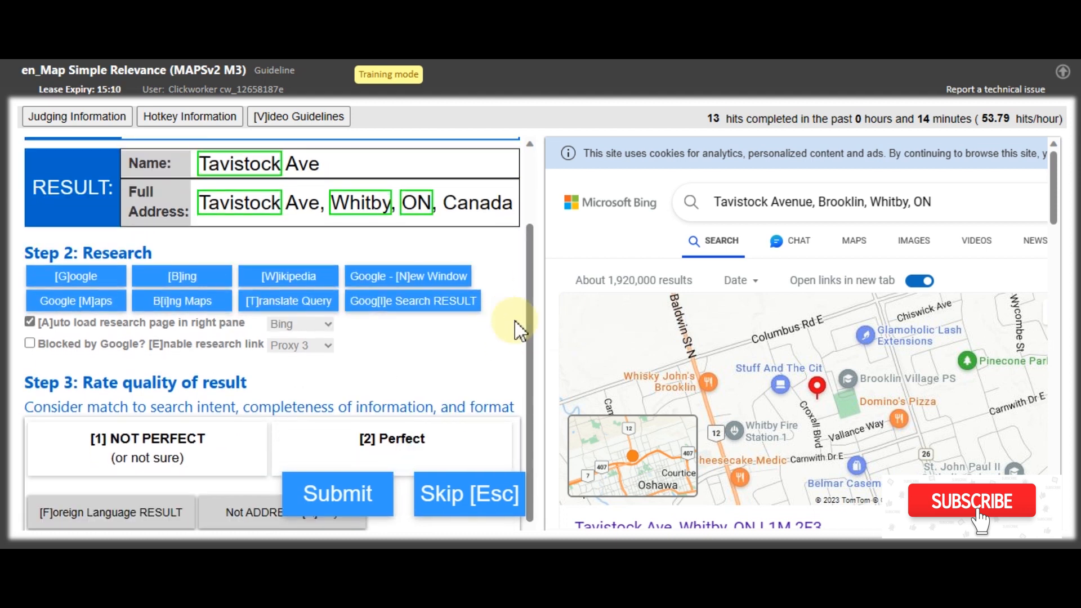
pyautogui.click(225, 445)
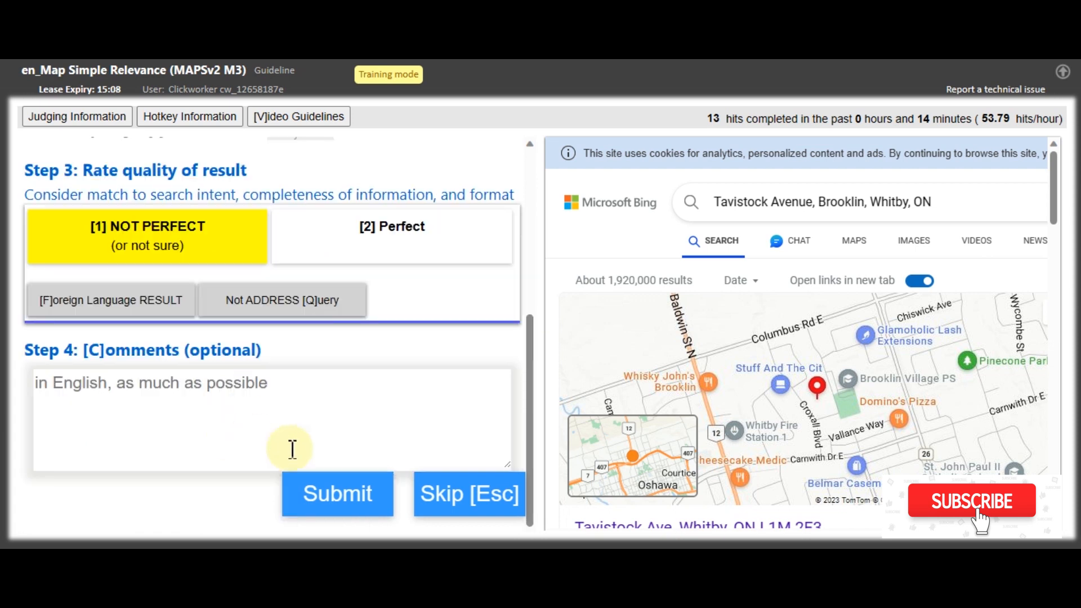
pyautogui.click(338, 504)
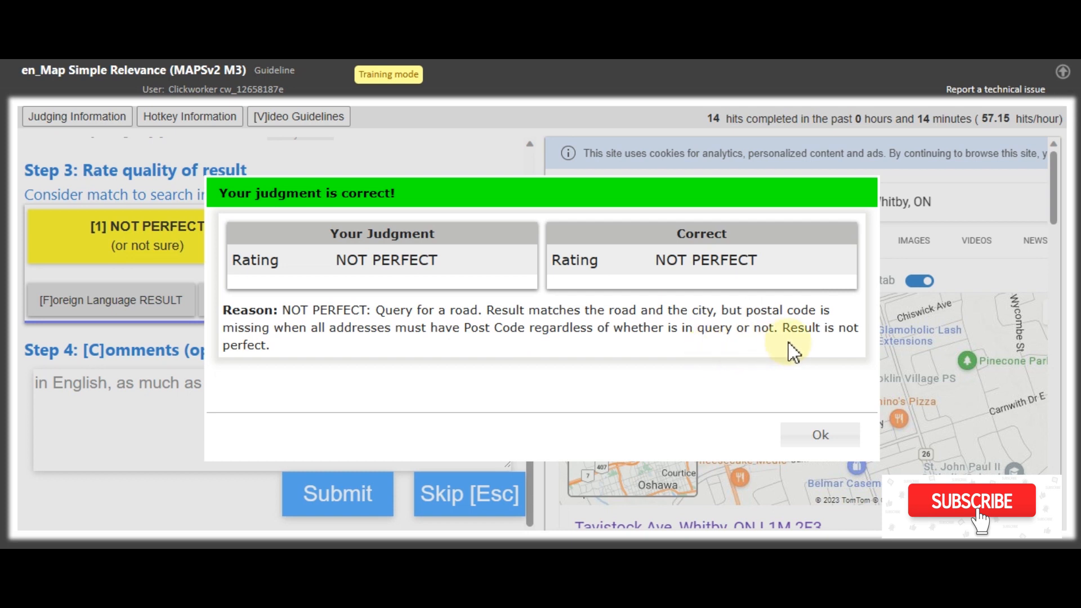
pyautogui.click(798, 437)
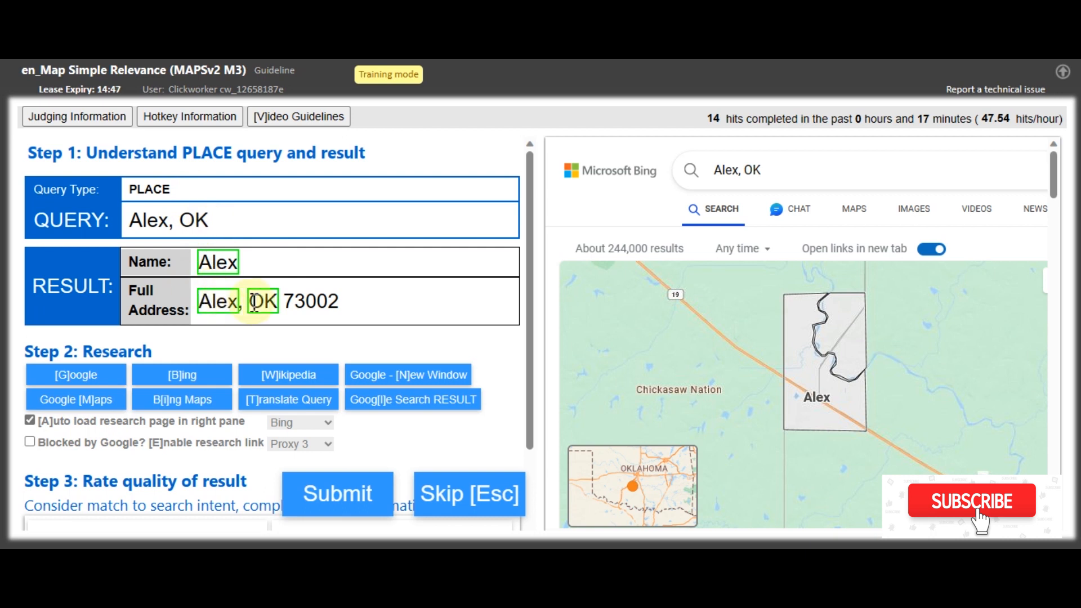
# Step: Check the postal code in the Alex, OK result, rate it Perfect and submit the judgment through to the next query
pyautogui.doubleClick(289, 300)
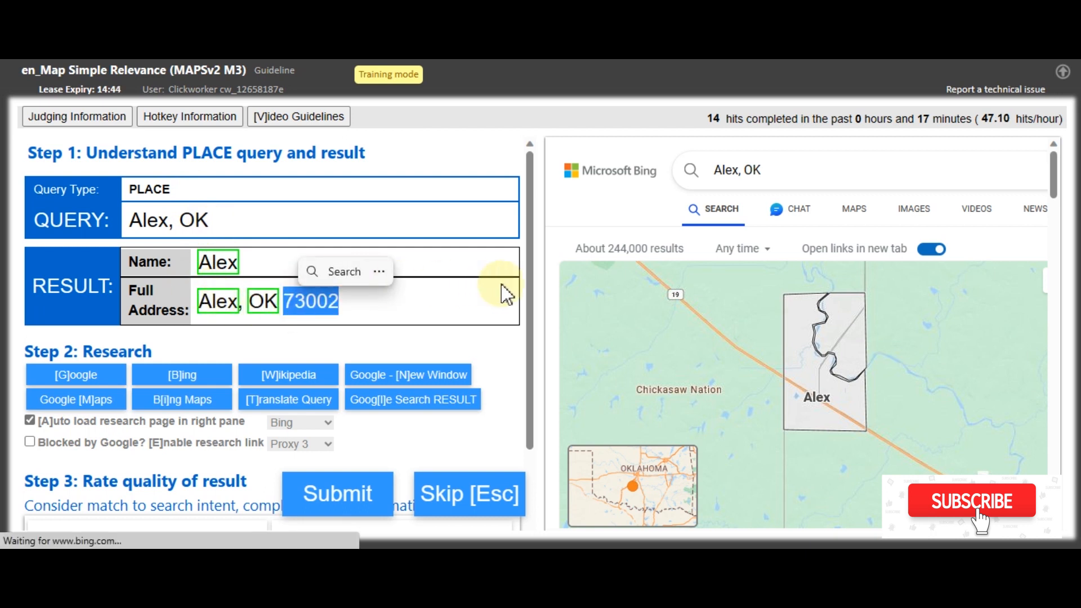
pyautogui.click(484, 298)
pyautogui.moveTo(531, 297); pyautogui.dragTo(541, 418)
pyautogui.click(466, 445)
pyautogui.click(332, 504)
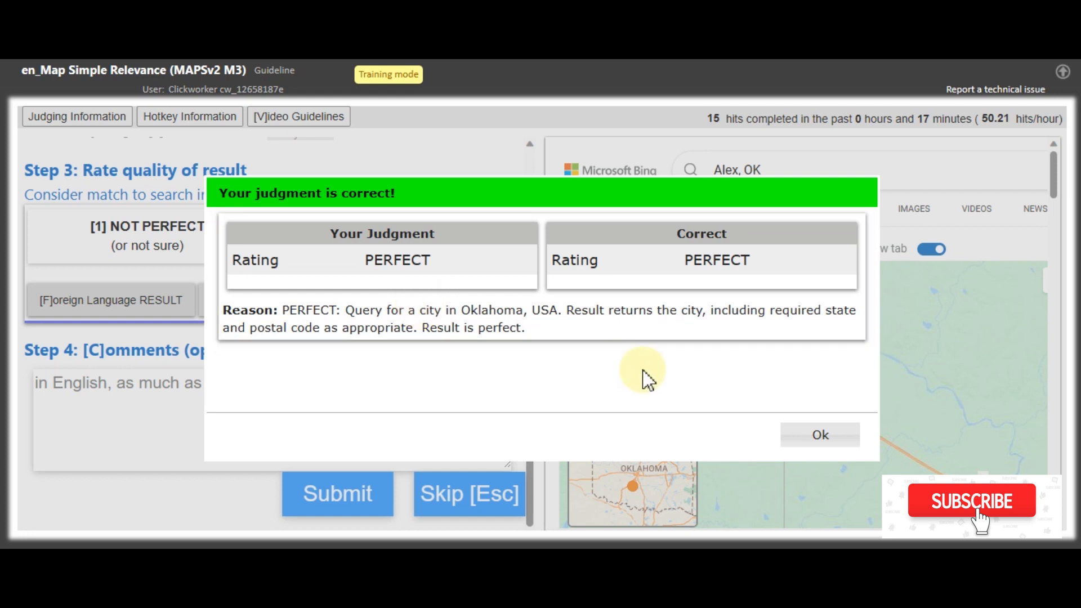
pyautogui.click(817, 444)
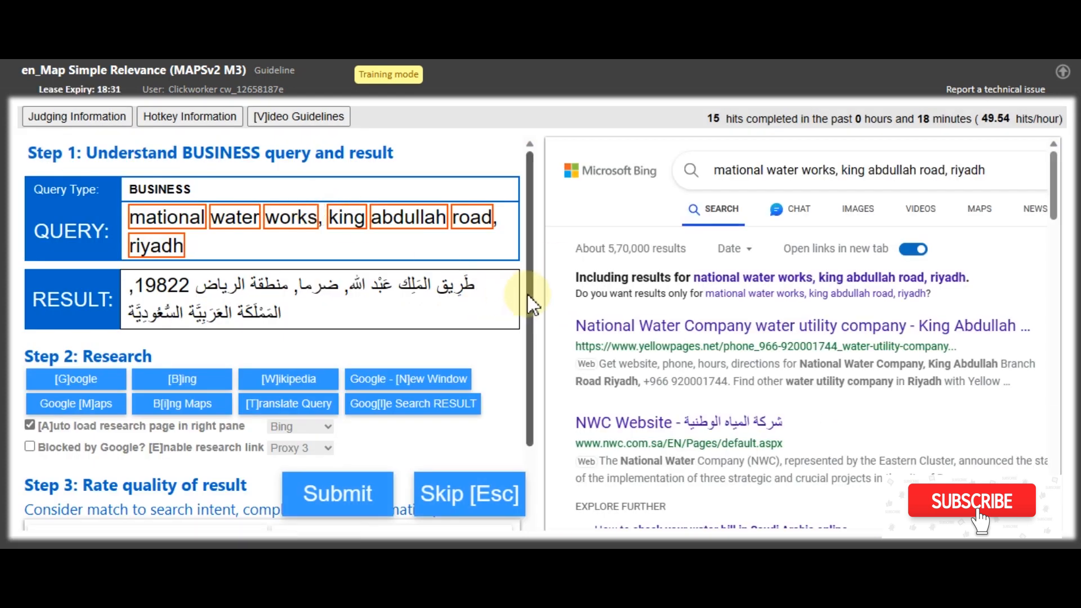
# Step: Mark the Arabic-script result for the mational water works business query as Foreign Language, submit the judgment and acknowledge the feedback
pyautogui.moveTo(532, 304); pyautogui.dragTo(526, 416)
pyautogui.click(133, 507)
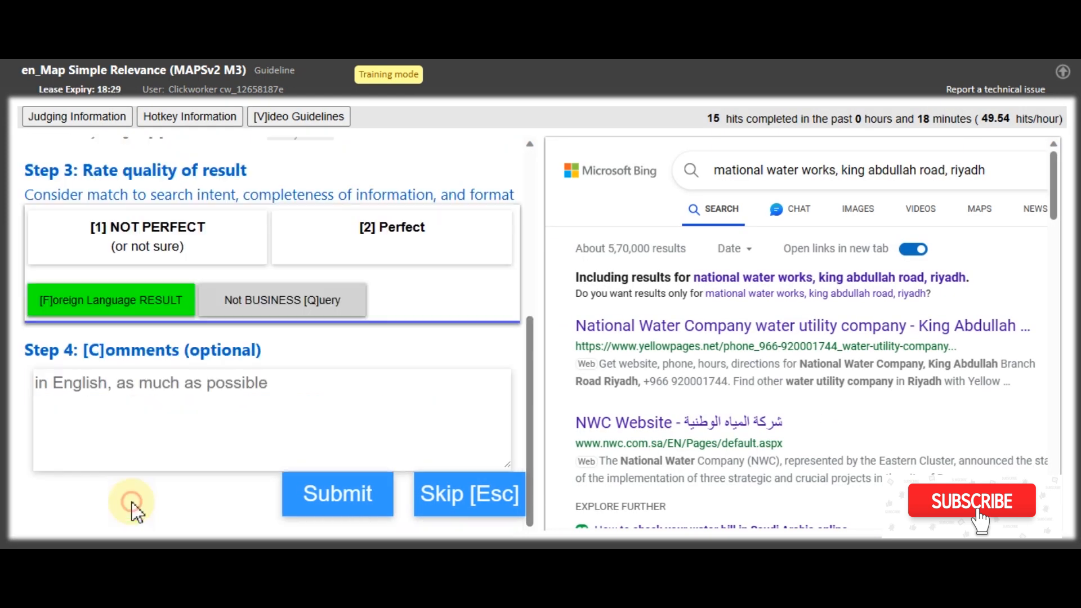
pyautogui.click(373, 500)
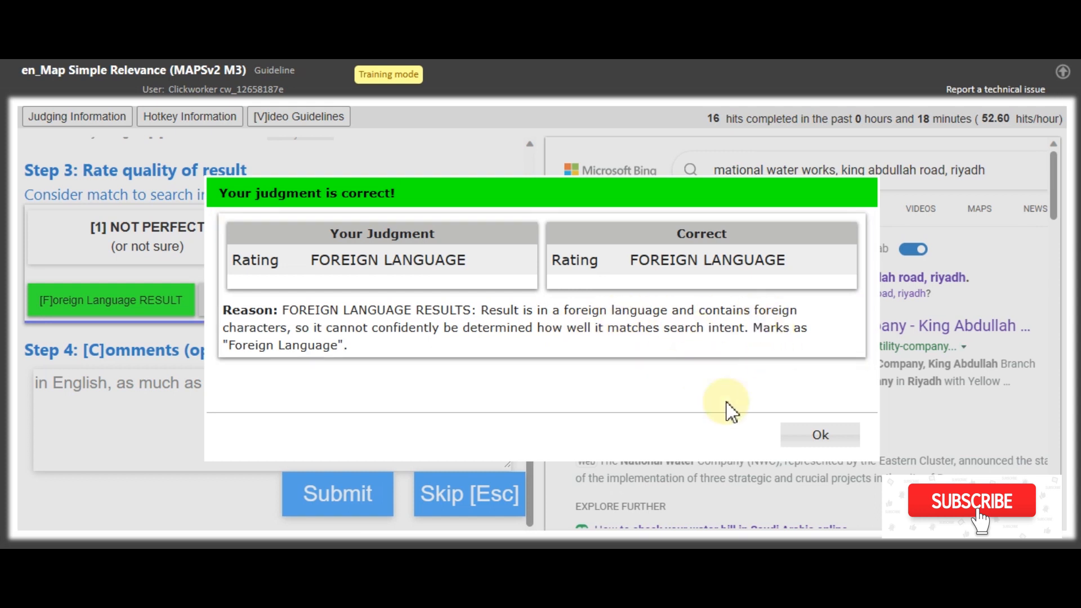
pyautogui.click(804, 435)
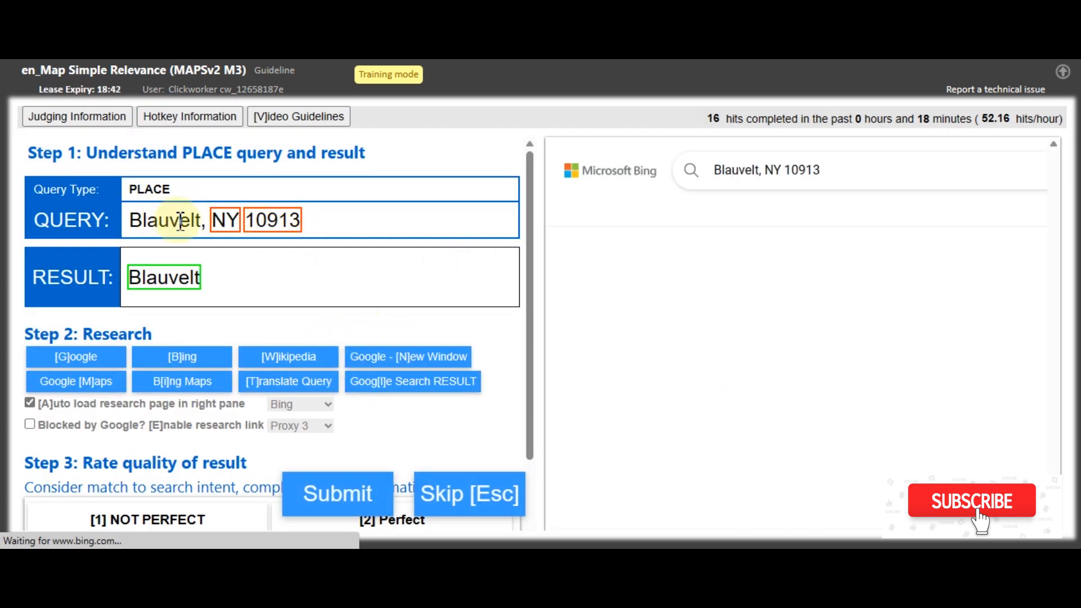
# Step: Compare the Blauvelt, NY 10913 place query with the result, rate the result Not Perfect and submit the judgment
pyautogui.doubleClick(286, 219)
pyautogui.click(291, 276)
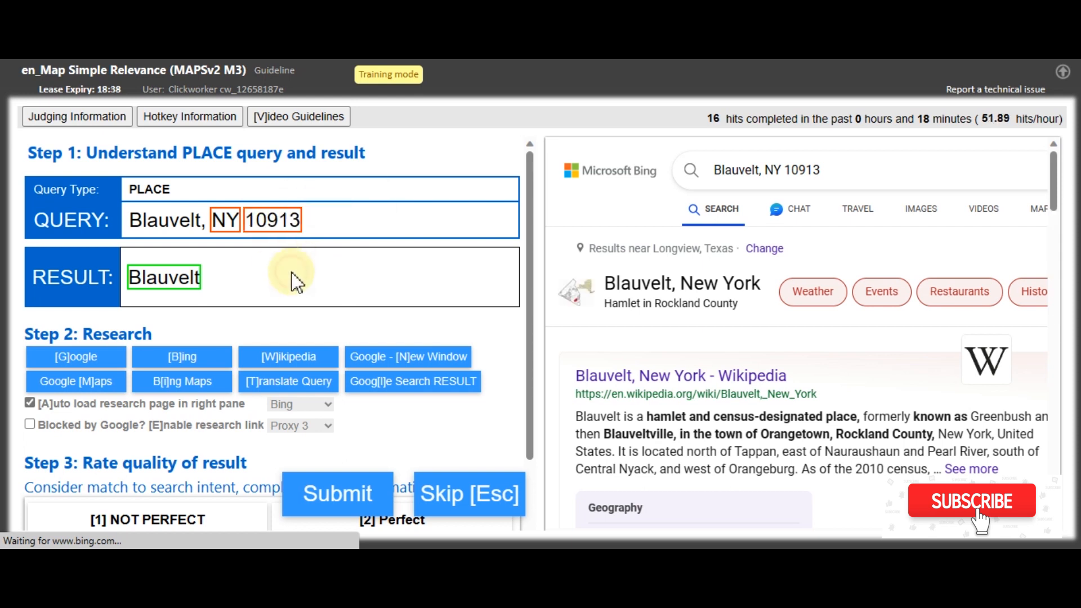
pyautogui.moveTo(533, 287); pyautogui.dragTo(539, 378)
pyautogui.click(150, 447)
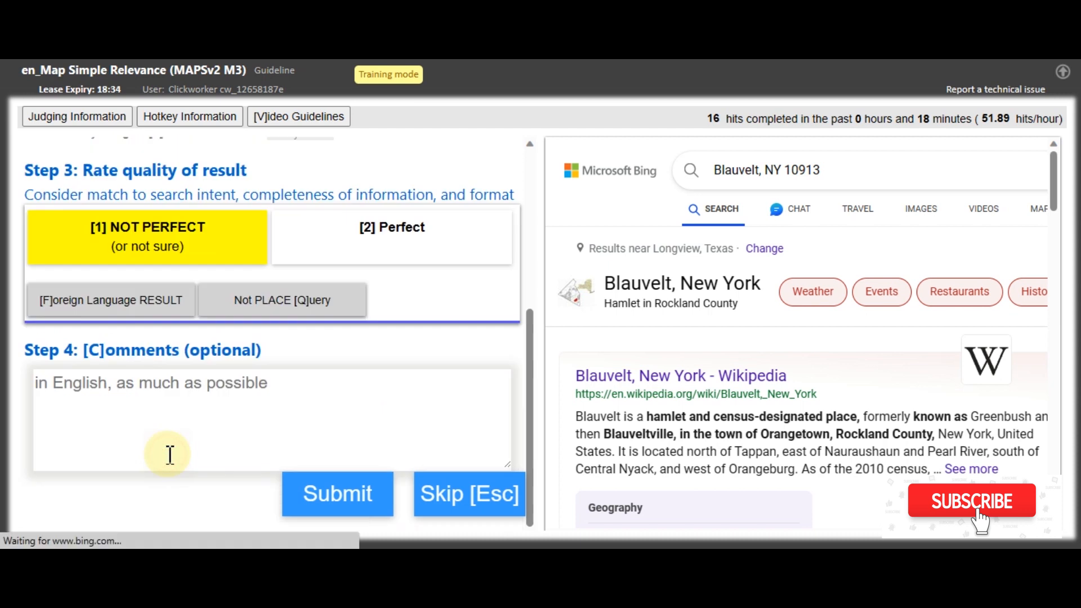
pyautogui.click(358, 506)
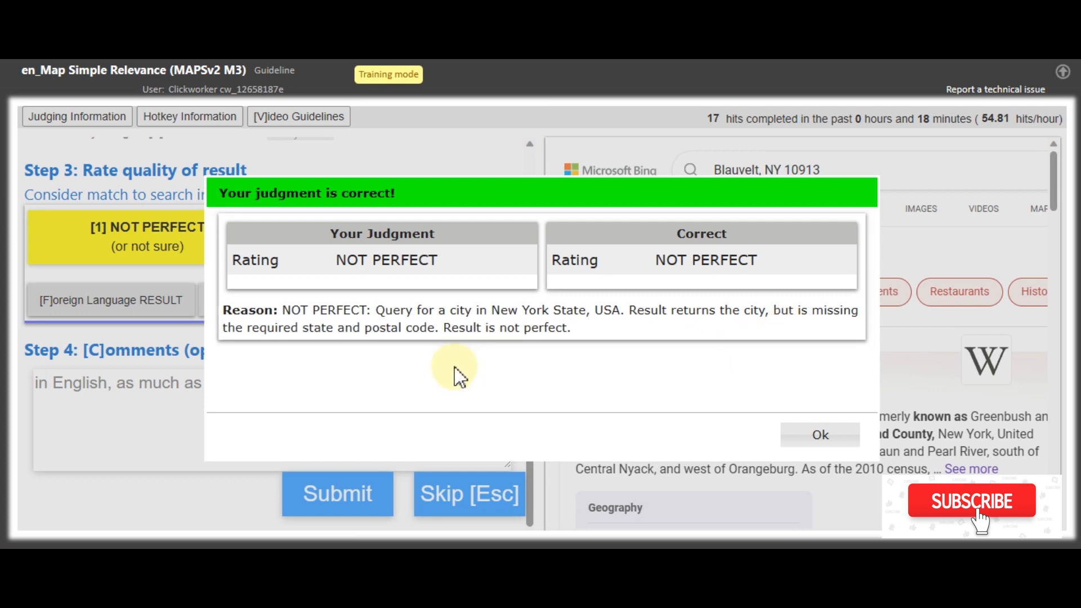
# Step: Read the Blauvelt feedback reason about the state and postal code and acknowledge it to load the next query
pyautogui.doubleClick(422, 329)
pyautogui.click(580, 356)
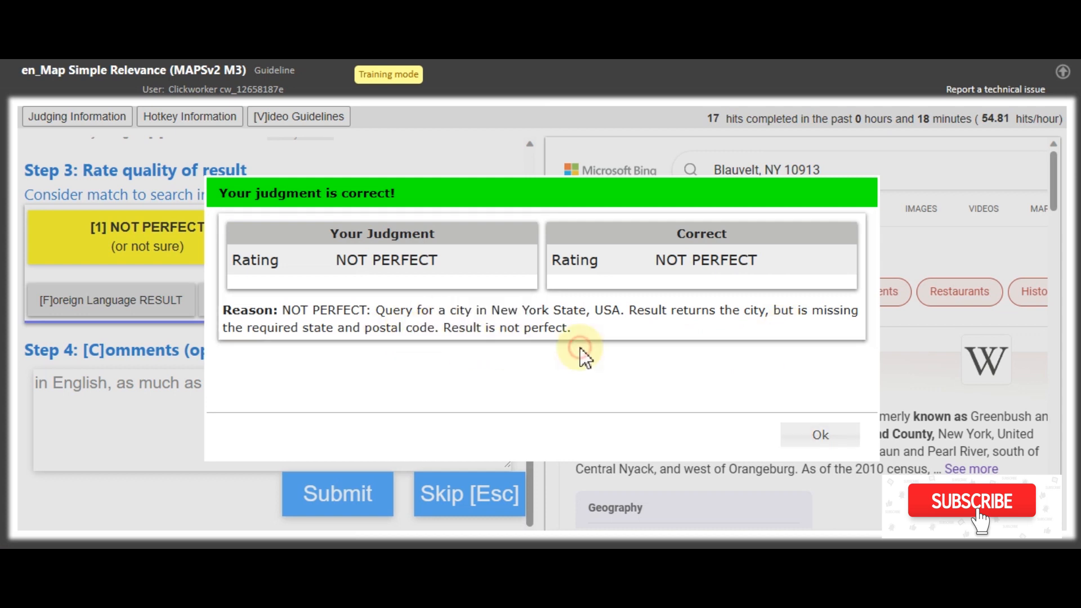
pyautogui.click(820, 438)
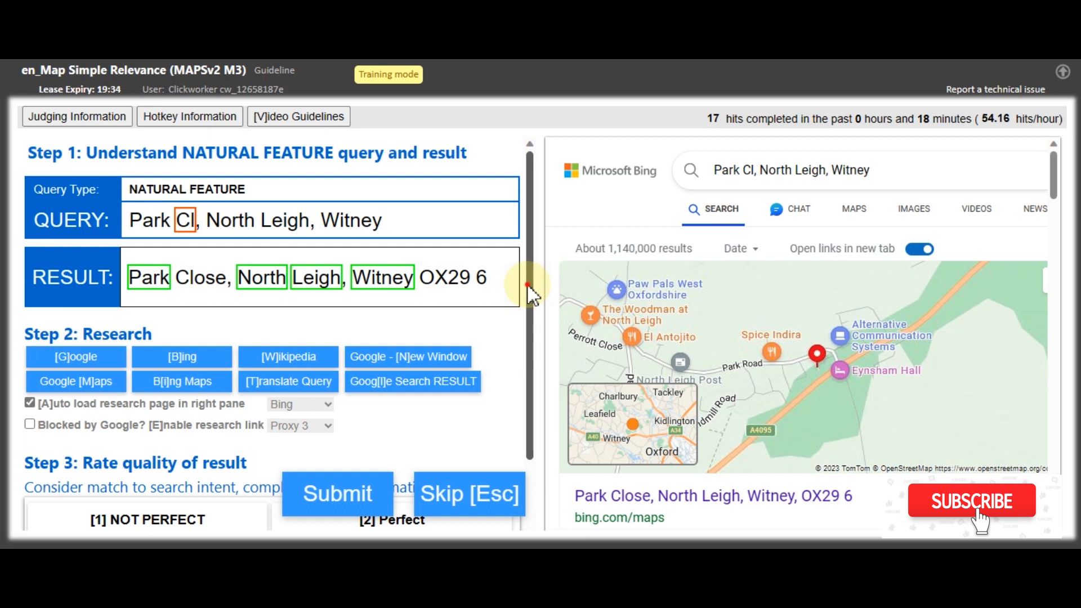
# Step: Compare "Cl" in the Park Cl, North Leigh, Witney natural feature query with "Close" in the result
pyautogui.scroll(-1, 529, 276)
pyautogui.scroll(1, 537, 228)
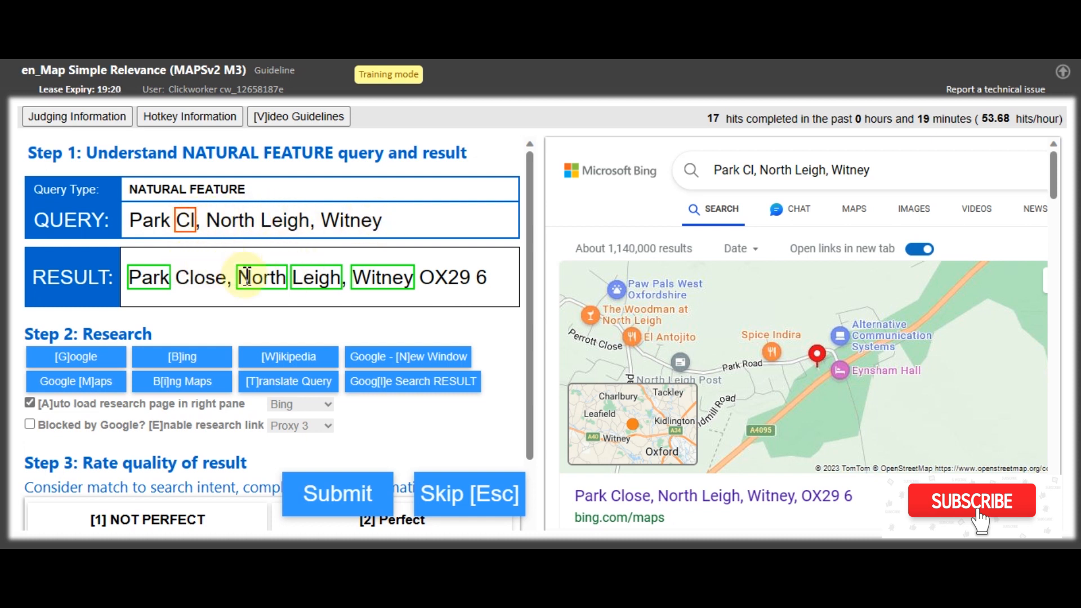
pyautogui.tripleClick(203, 278)
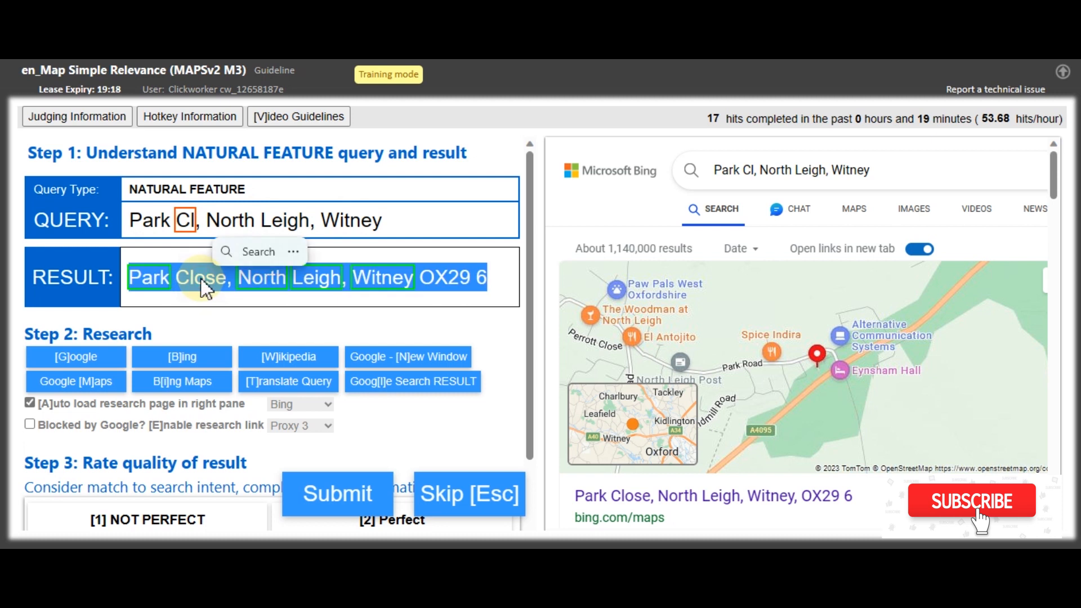
pyautogui.doubleClick(186, 220)
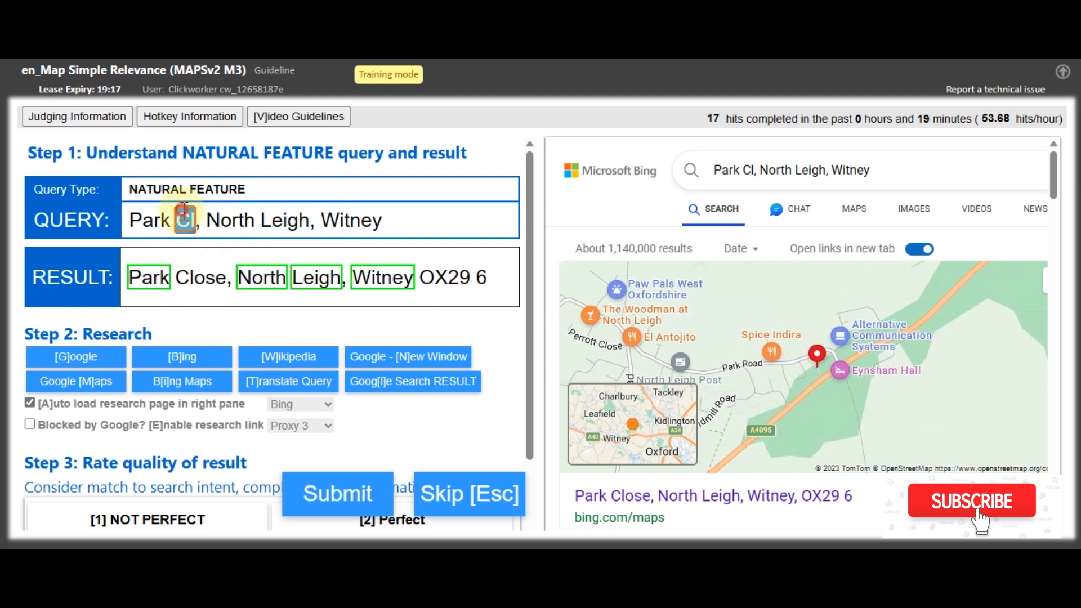
pyautogui.click(212, 276)
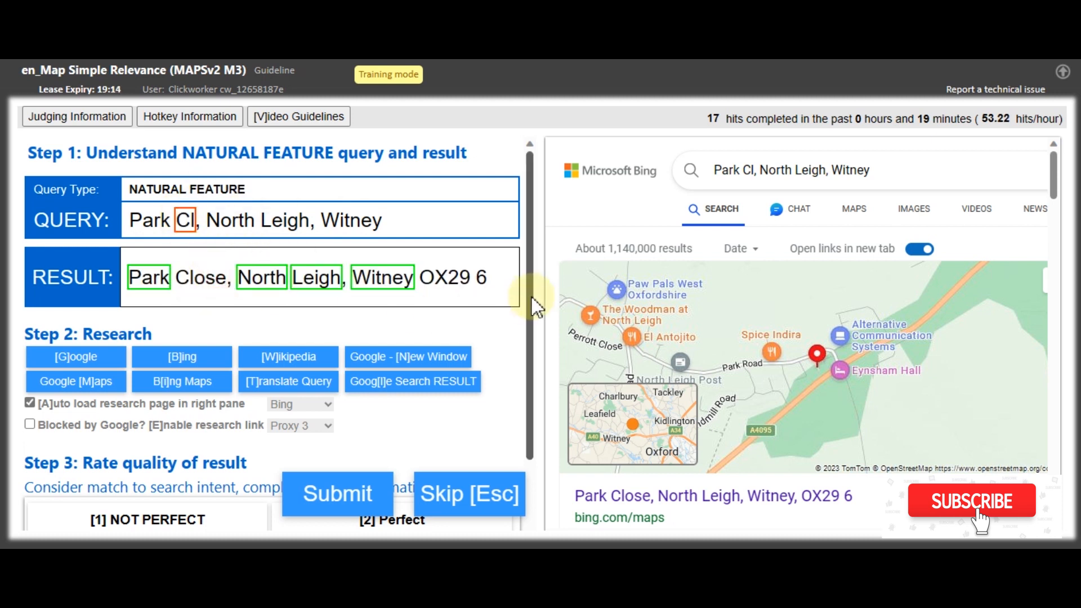
# Step: Rate the Park Close result Perfect, check its OX29 6 postcode and submit the judgment
pyautogui.scroll(-2, 532, 304)
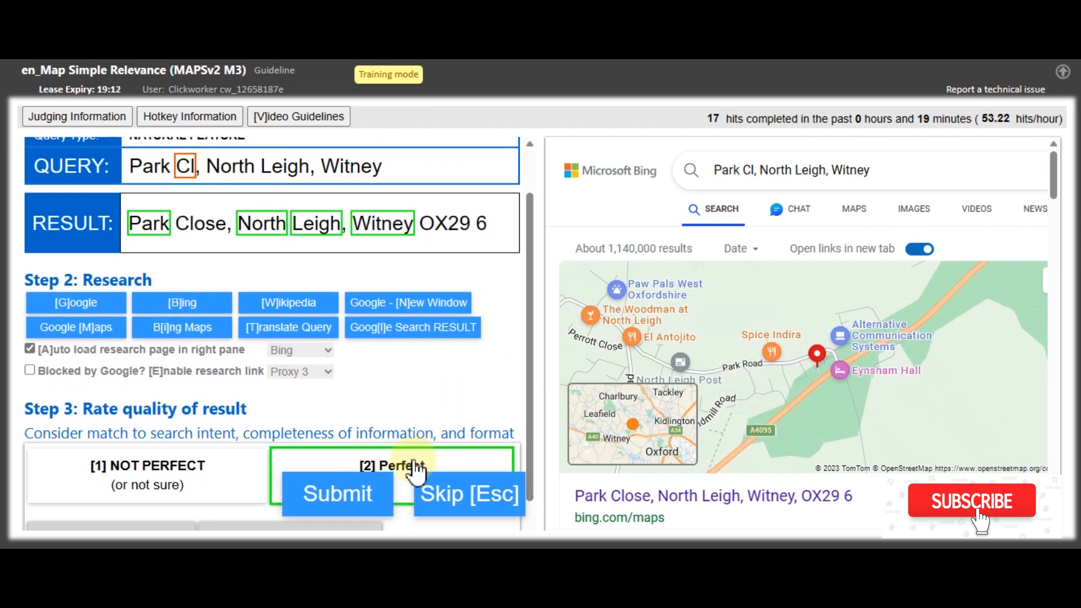
pyautogui.click(415, 467)
pyautogui.moveTo(535, 346); pyautogui.dragTo(529, 220)
pyautogui.moveTo(419, 210); pyautogui.dragTo(495, 210)
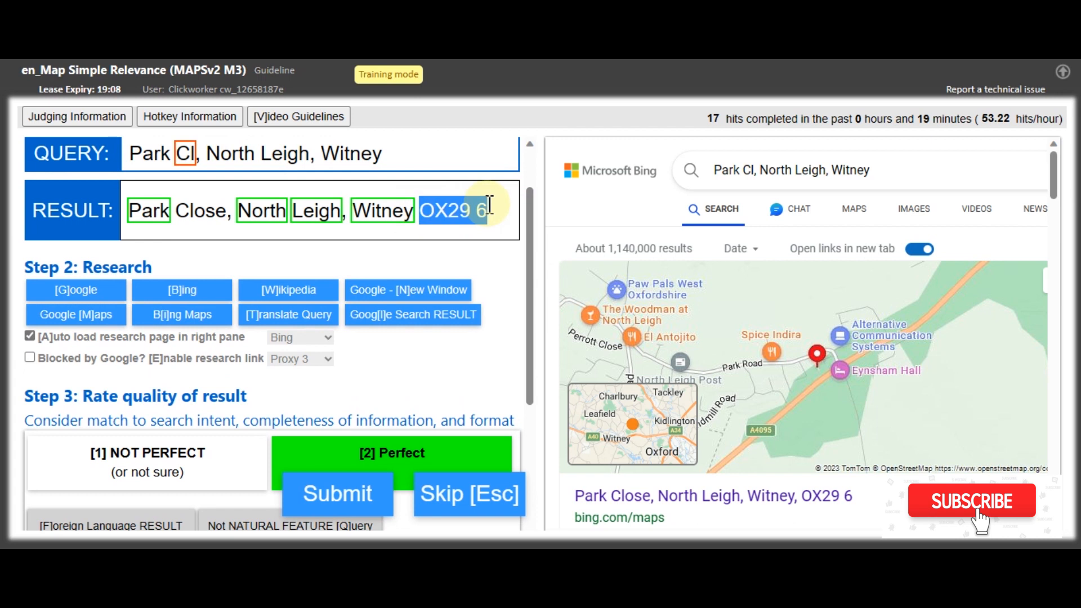
pyautogui.click(358, 492)
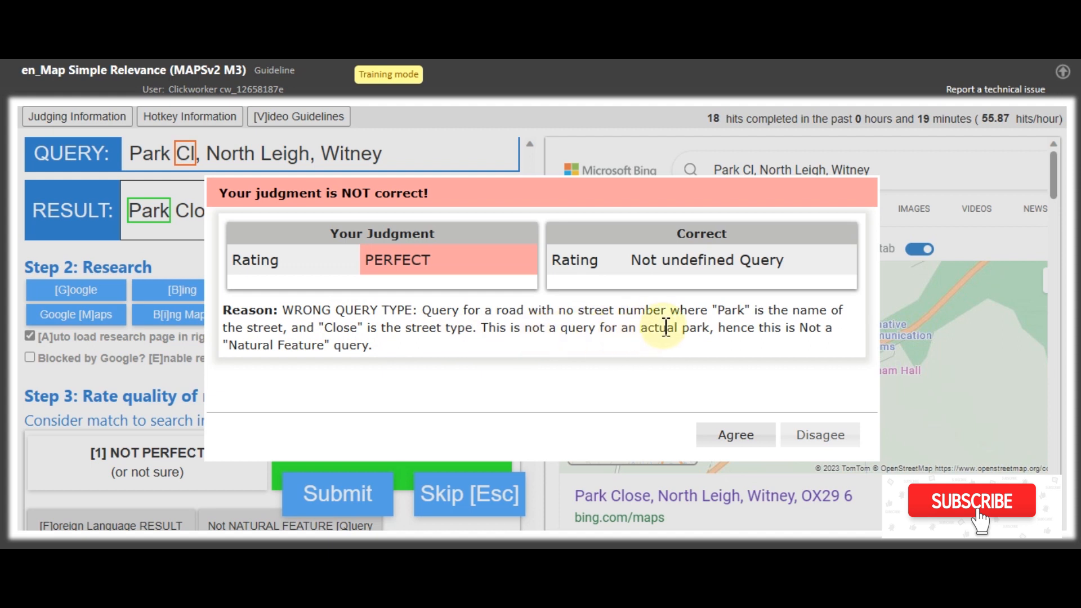
# Step: Read the Park Close feedback reason about the wrong query type and agree with it to load the next query
pyautogui.moveTo(713, 332); pyautogui.dragTo(643, 332)
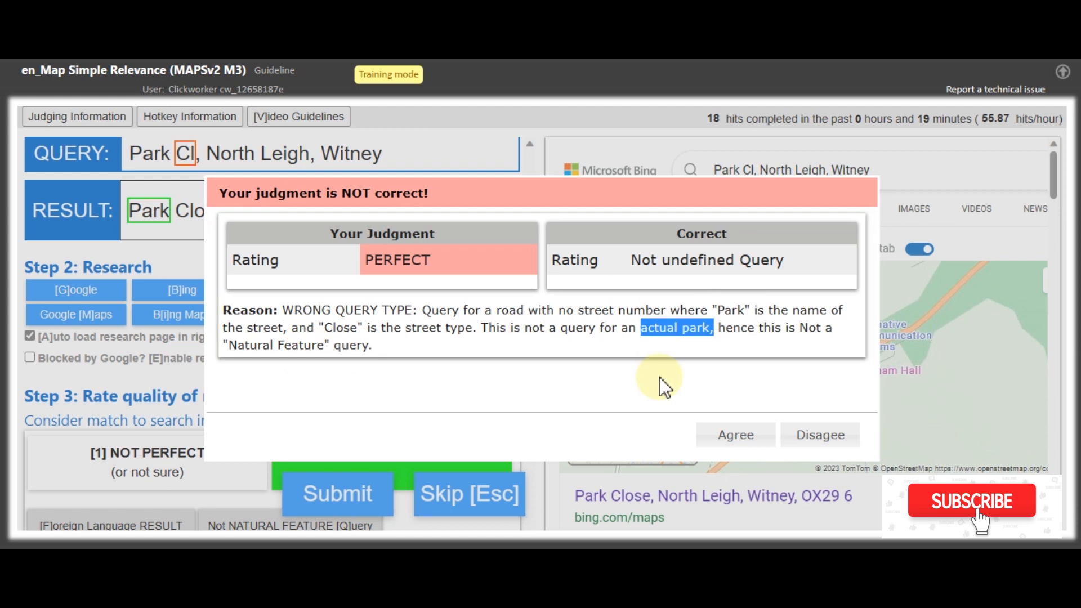
pyautogui.moveTo(807, 328); pyautogui.dragTo(884, 378)
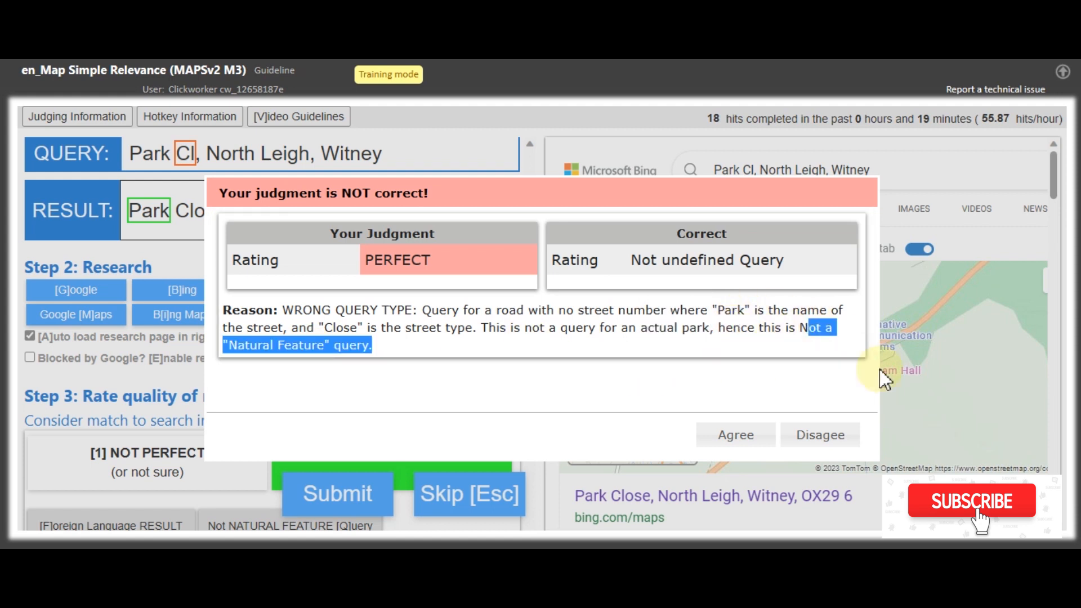
pyautogui.click(823, 353)
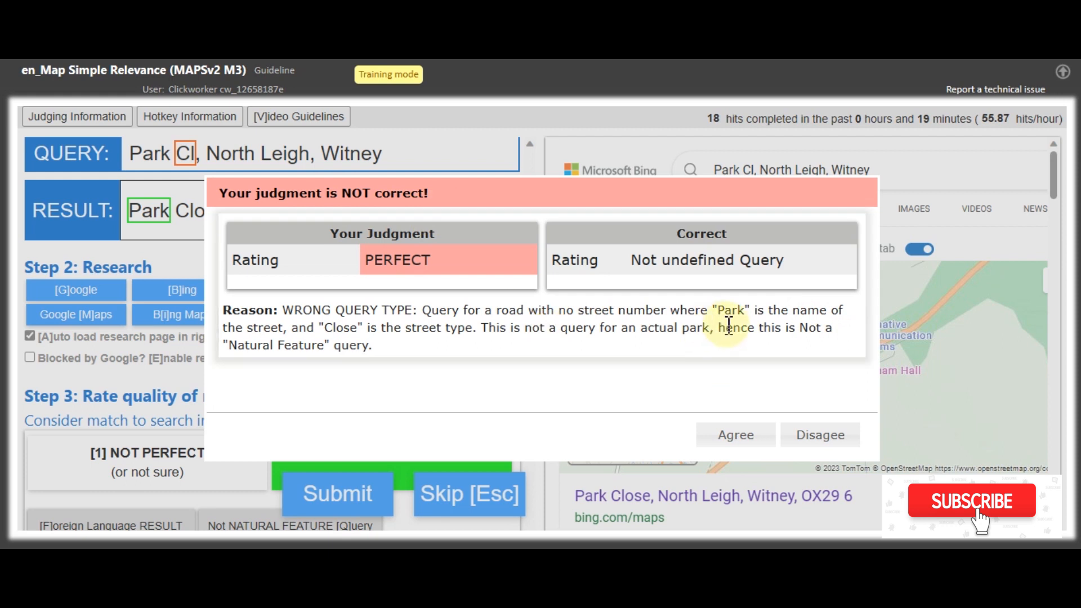
pyautogui.moveTo(801, 326); pyautogui.dragTo(845, 367)
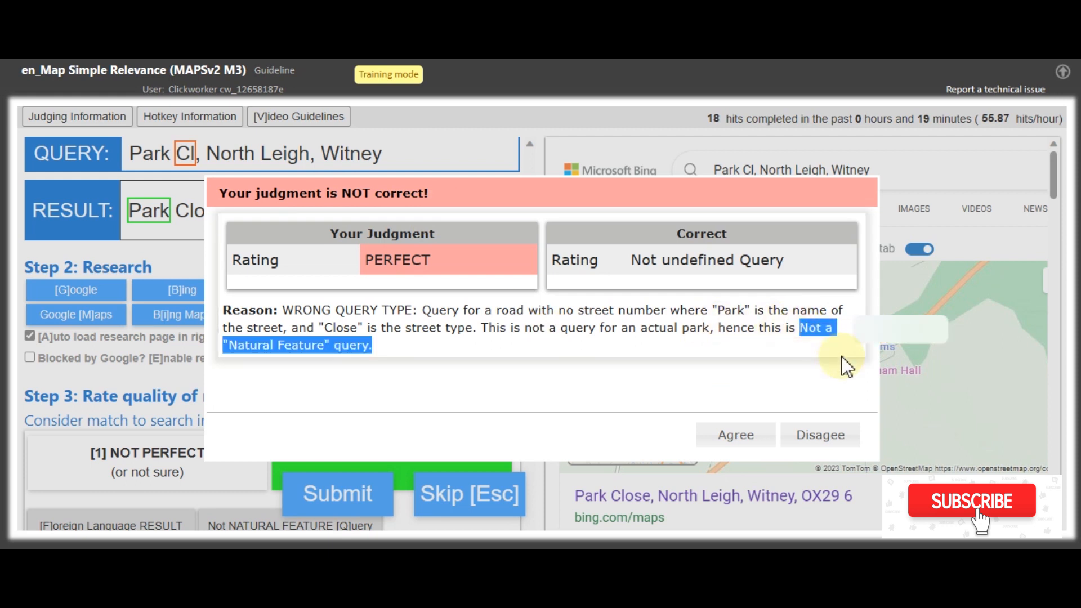
pyautogui.click(763, 406)
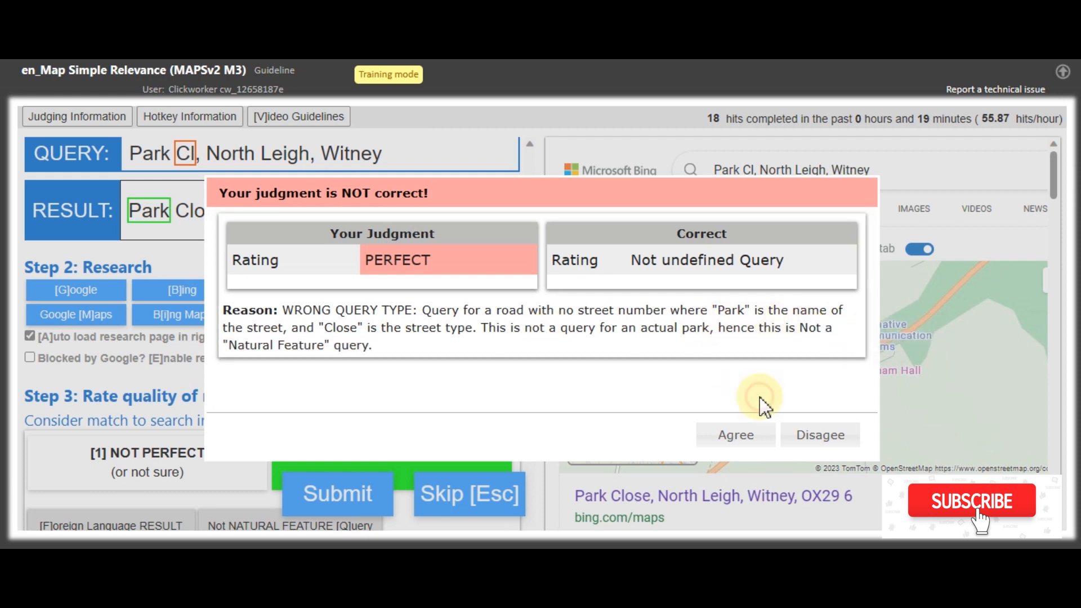
pyautogui.click(753, 437)
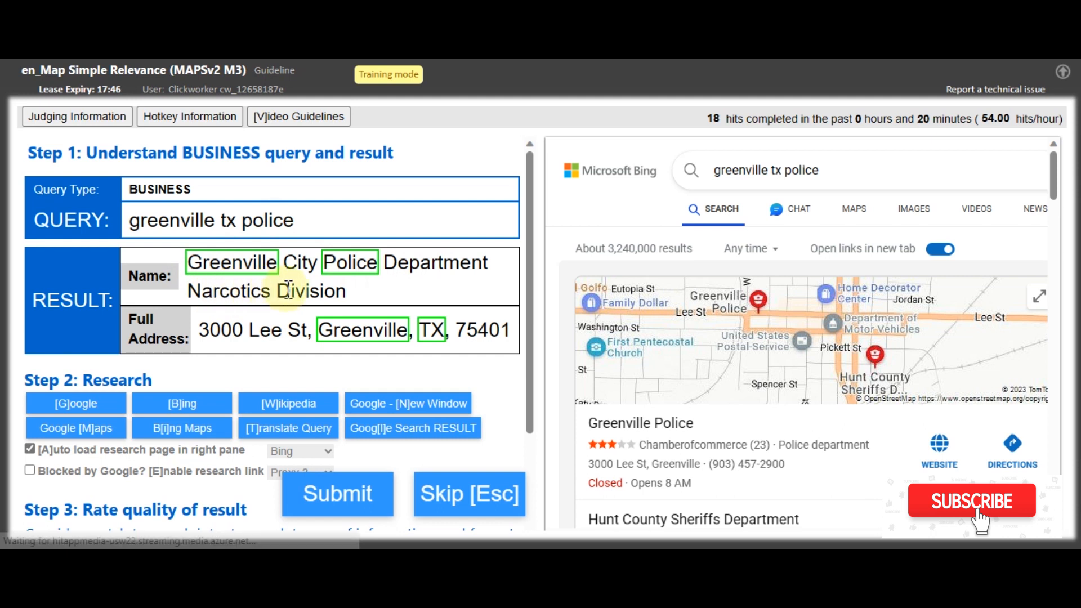
# Step: Examine "Narcotics Division" in the result name for the greenville tx police query, and the result's ZIP code
pyautogui.moveTo(347, 291); pyautogui.dragTo(187, 292)
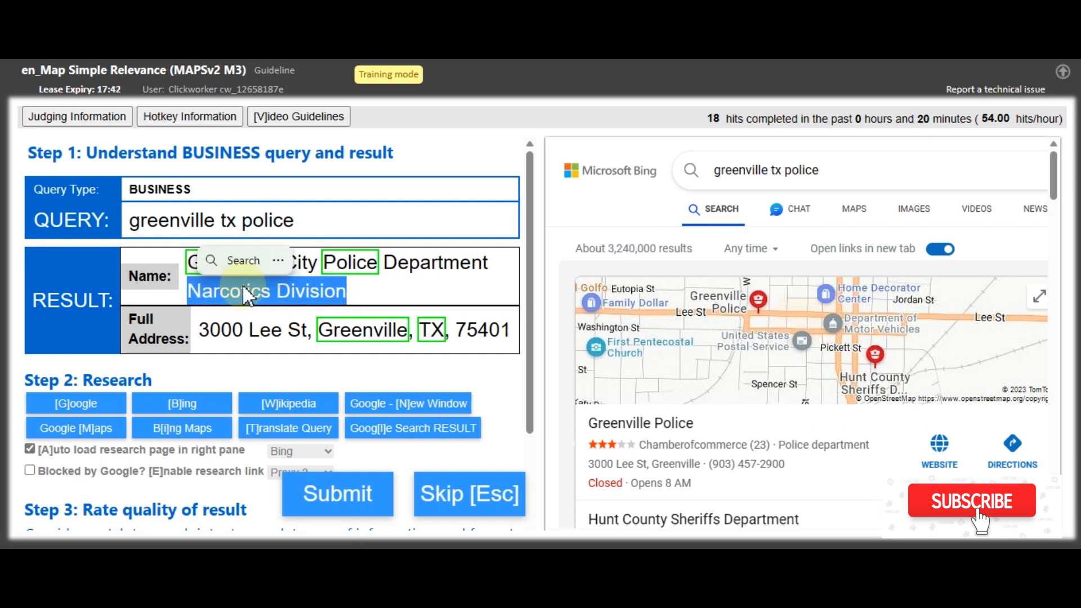
pyautogui.click(423, 297)
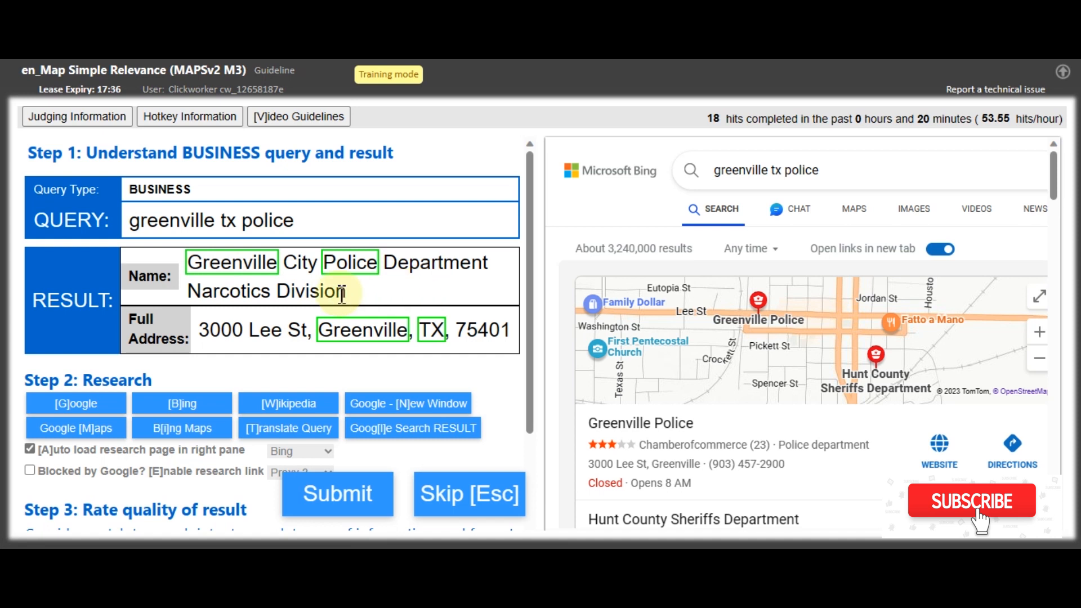
pyautogui.moveTo(345, 289); pyautogui.dragTo(190, 293)
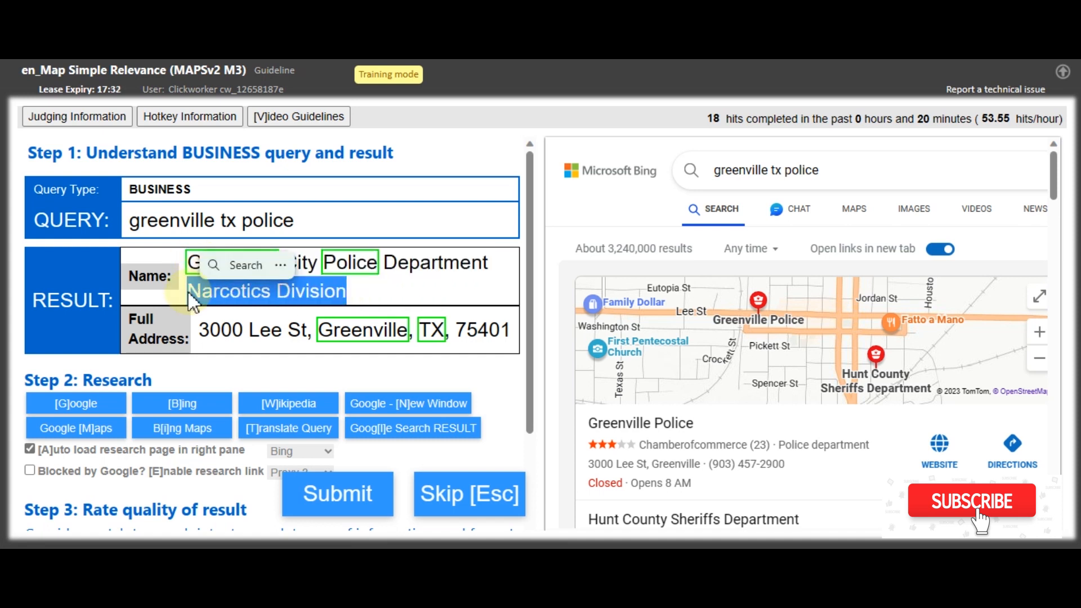
pyautogui.doubleClick(498, 330)
pyautogui.hotkey('ctrl', 'c')
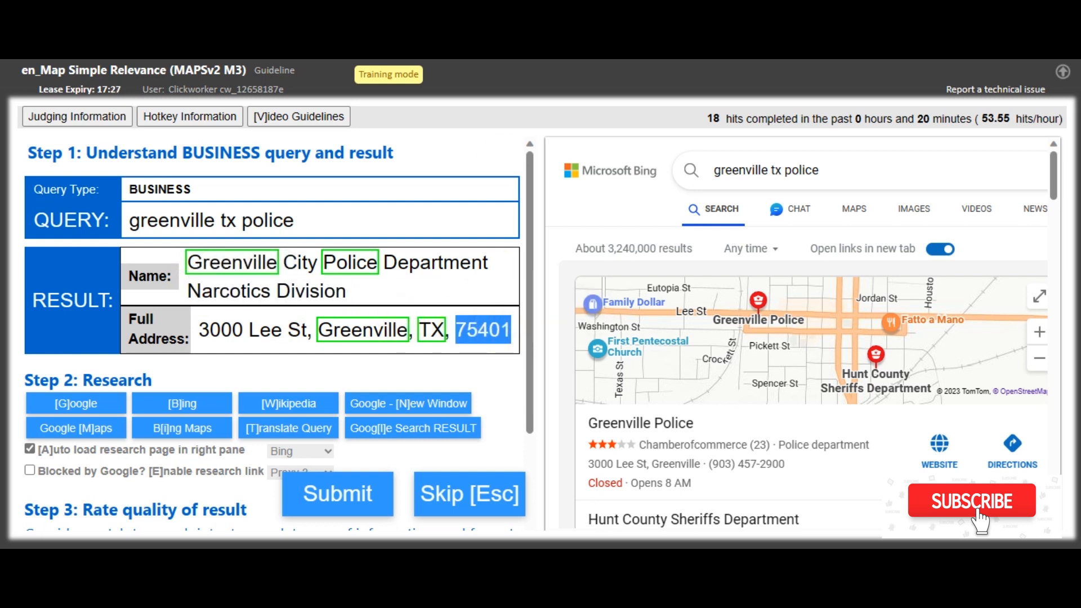
# Step: Switch to the guidelines PDF and read special consideration 6 on ignoring additional, non-conflicting information in the result
pyautogui.hotkey('alt', 'Tab')
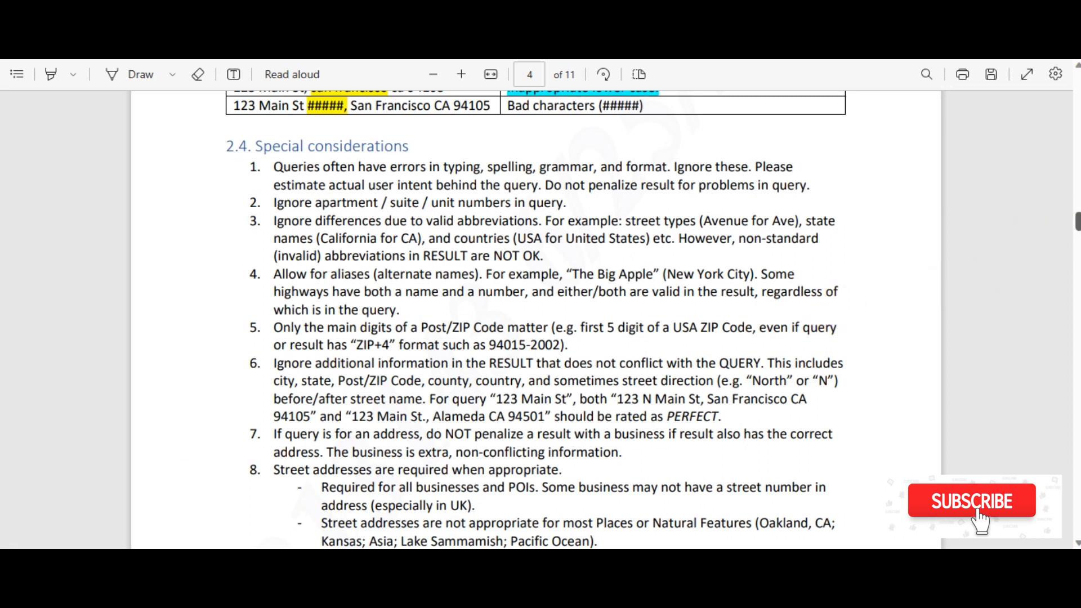
pyautogui.scroll(-3, 541, 315)
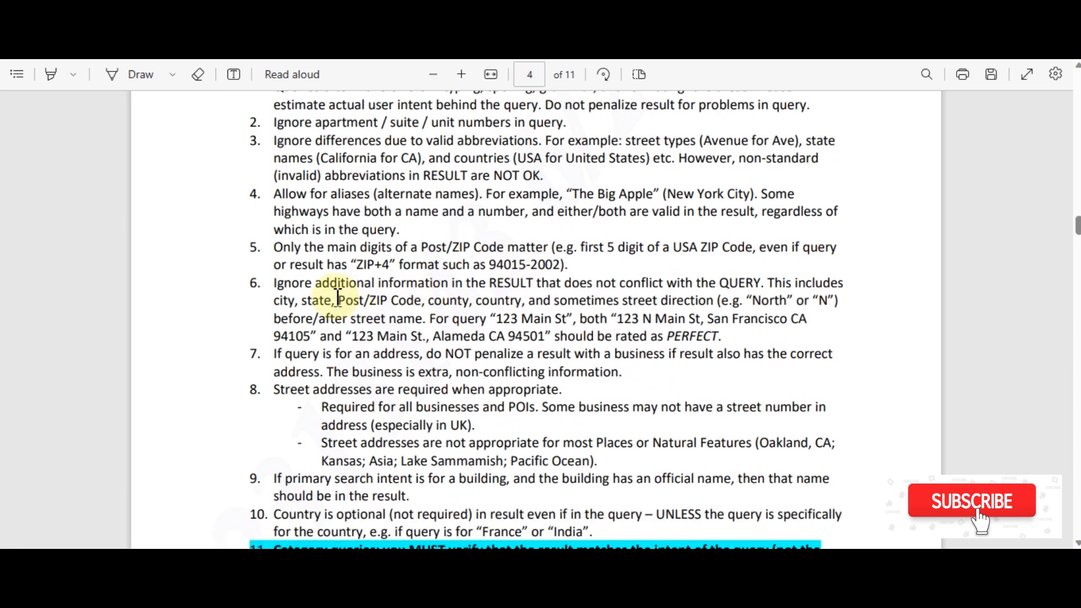
pyautogui.moveTo(271, 276); pyautogui.dragTo(587, 294)
pyautogui.click(584, 288)
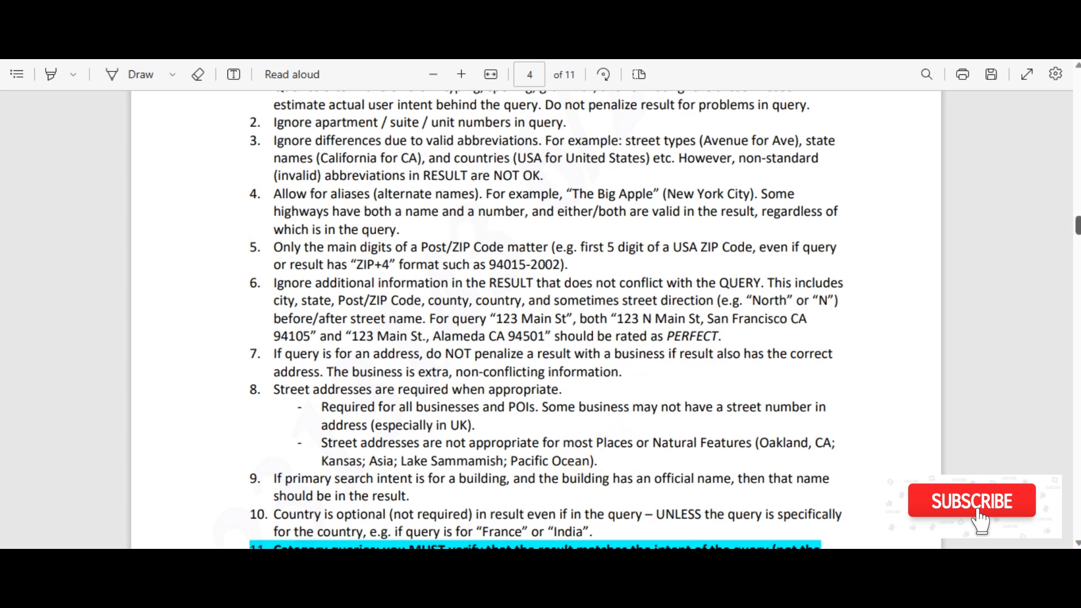
# Step: Find the Statue of Liberty Museum Shop row in the guideline examples and compare its query, result and comment
pyautogui.scroll(-10, 536, 320)
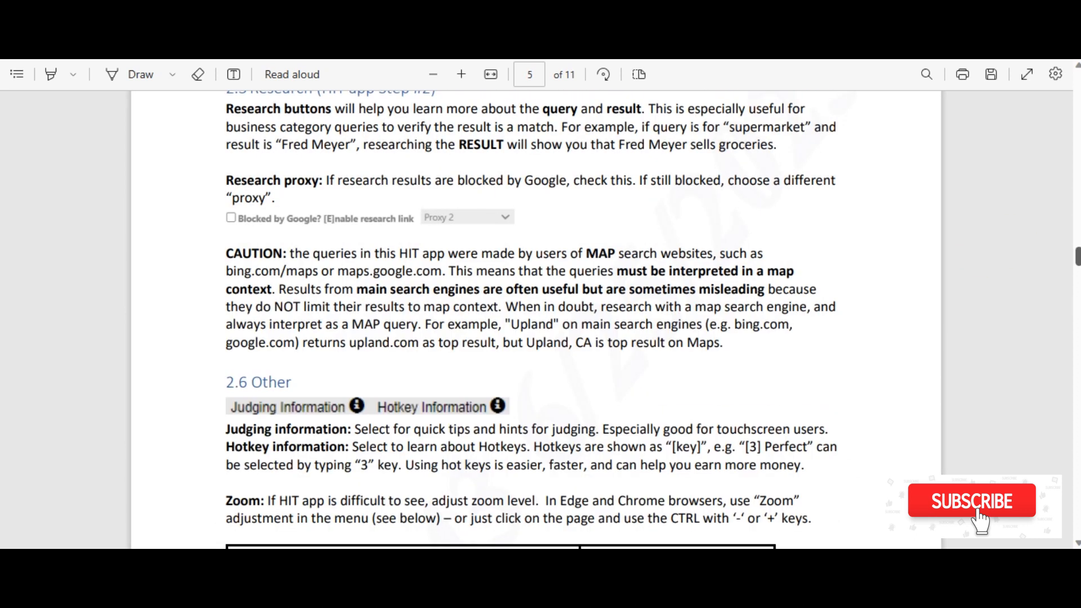
pyautogui.scroll(-8, 536, 319)
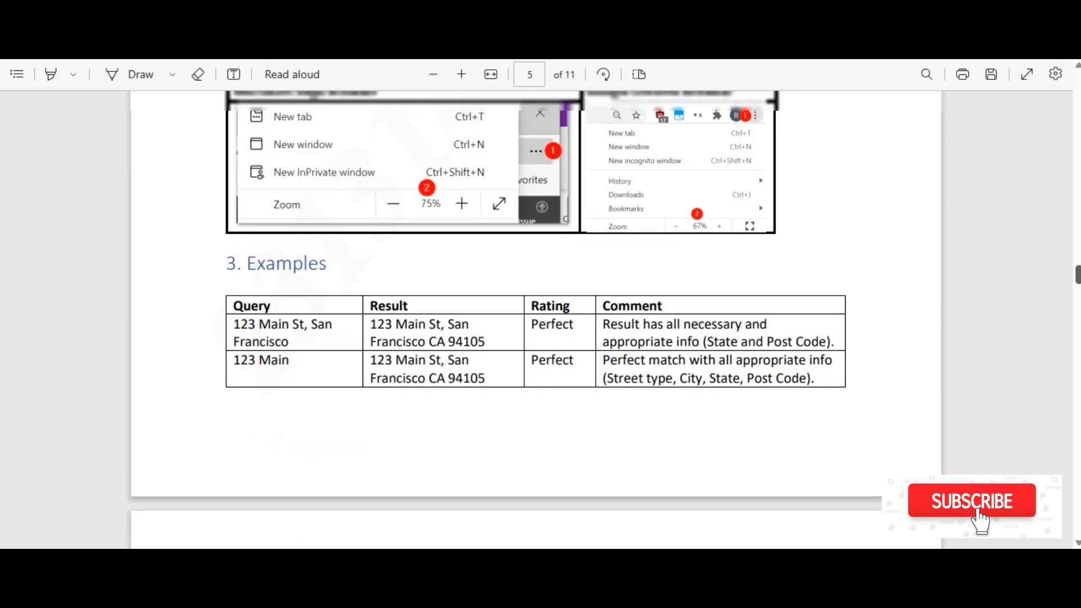
pyautogui.scroll(-2, 536, 320)
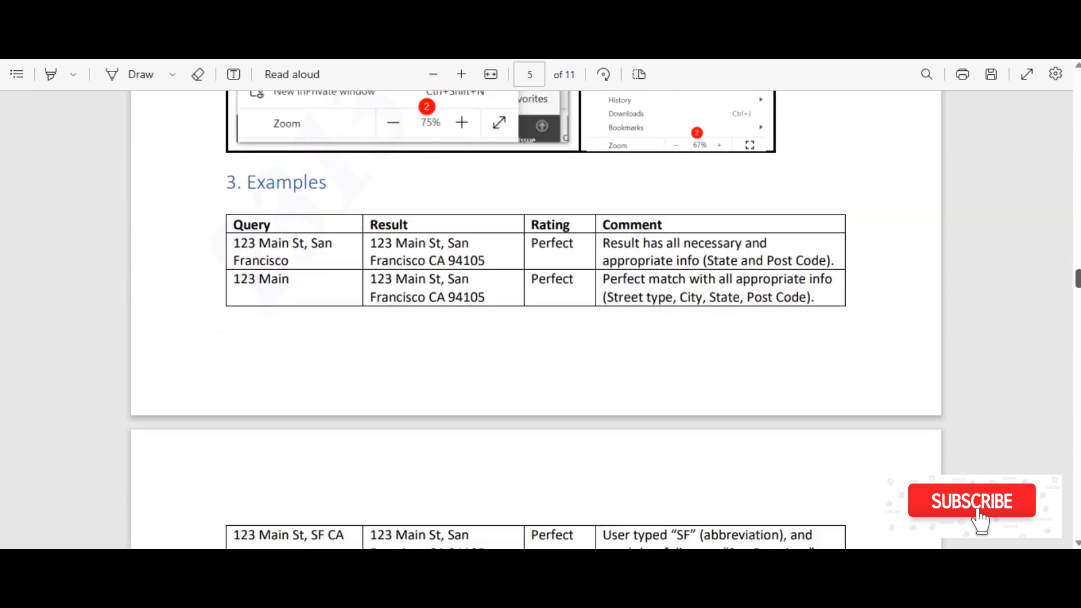
pyautogui.scroll(-10, 536, 320)
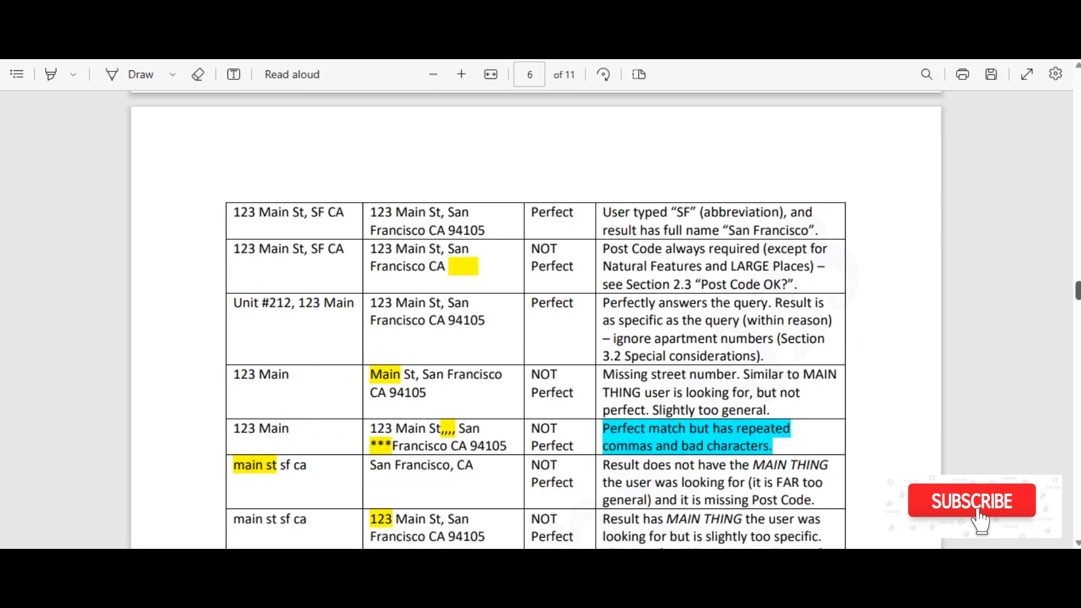
pyautogui.scroll(-20, 536, 320)
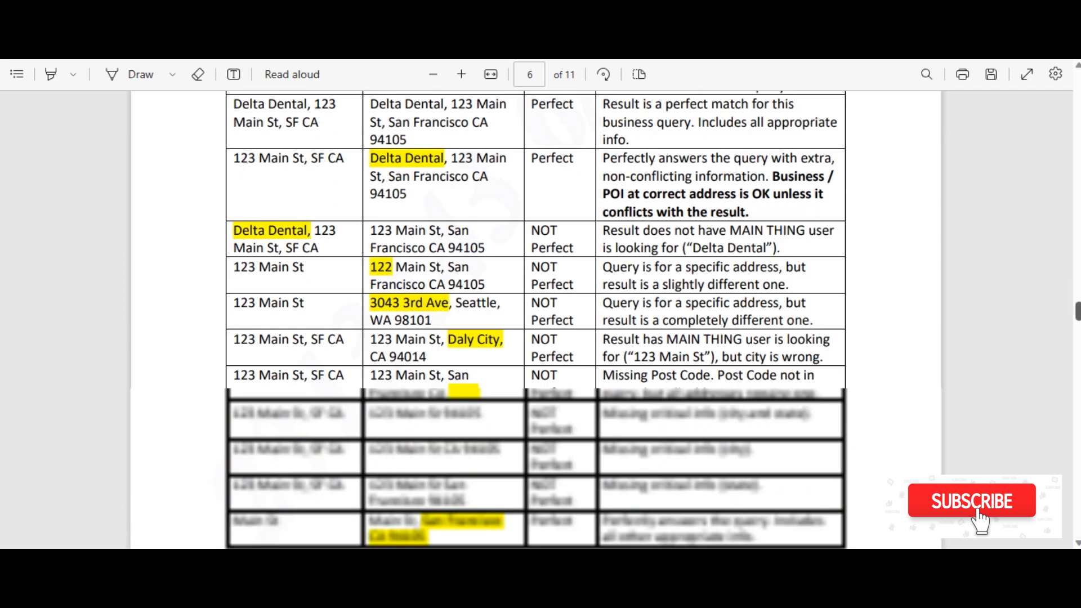
pyautogui.scroll(-6, 536, 320)
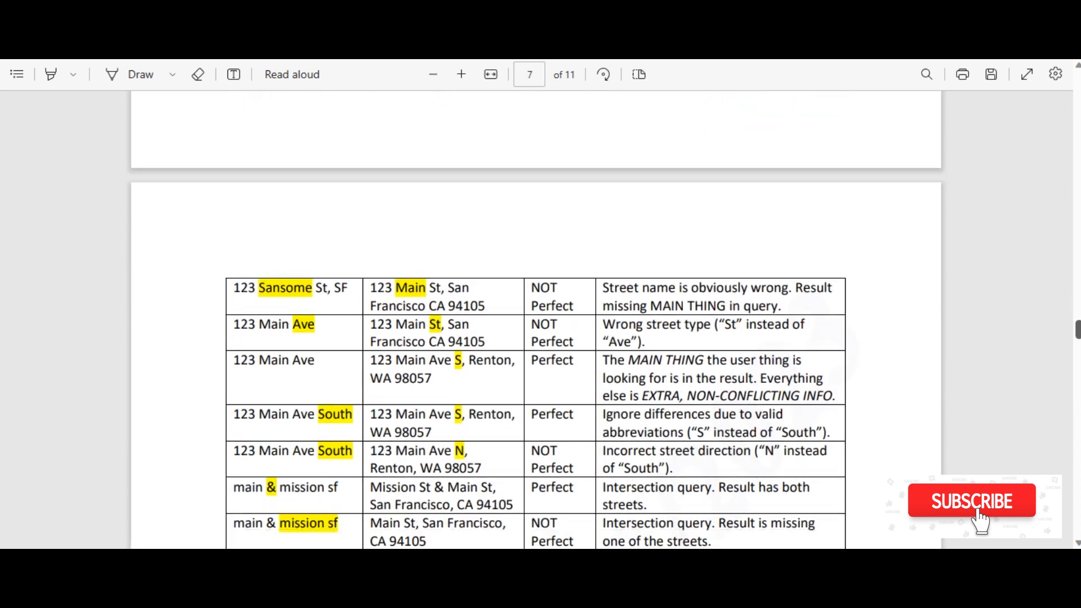
pyautogui.scroll(-18, 536, 320)
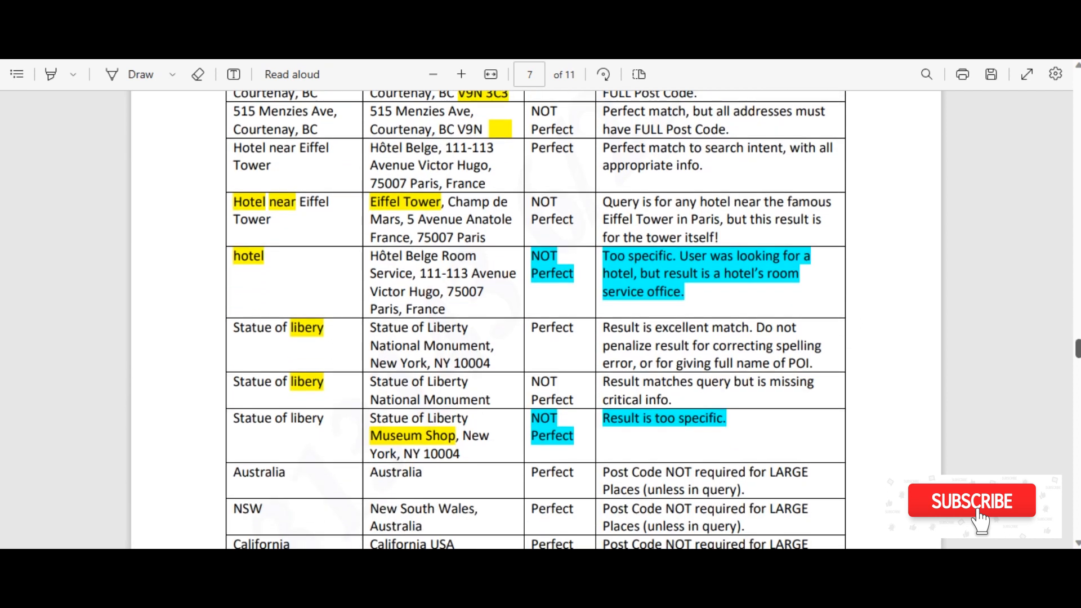
pyautogui.scroll(-6, 536, 320)
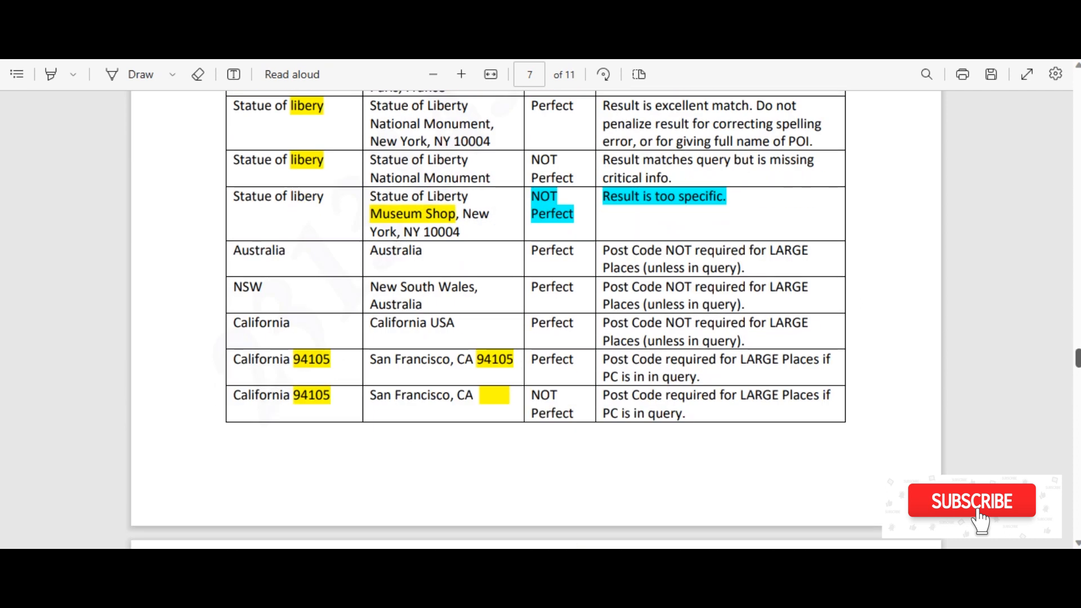
pyautogui.tripleClick(307, 199)
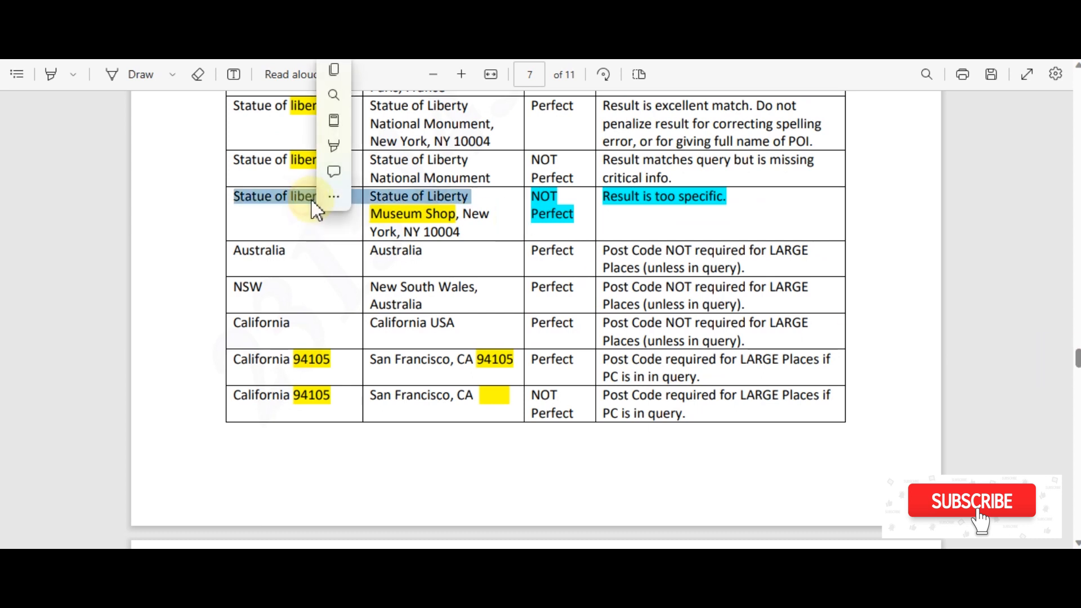
pyautogui.click(478, 234)
pyautogui.moveTo(466, 231); pyautogui.dragTo(375, 198)
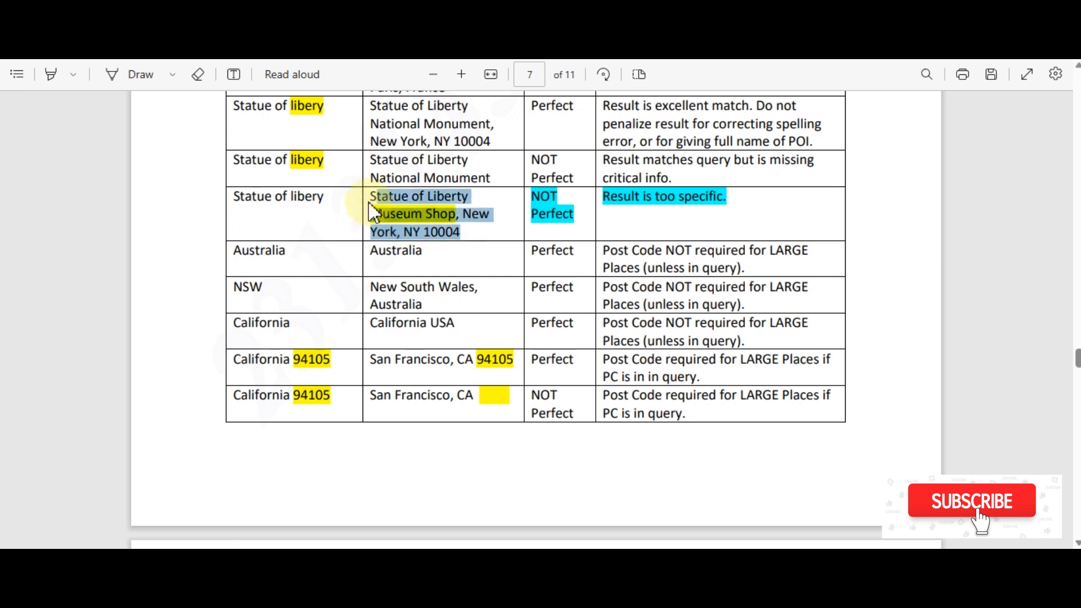
pyautogui.click(285, 207)
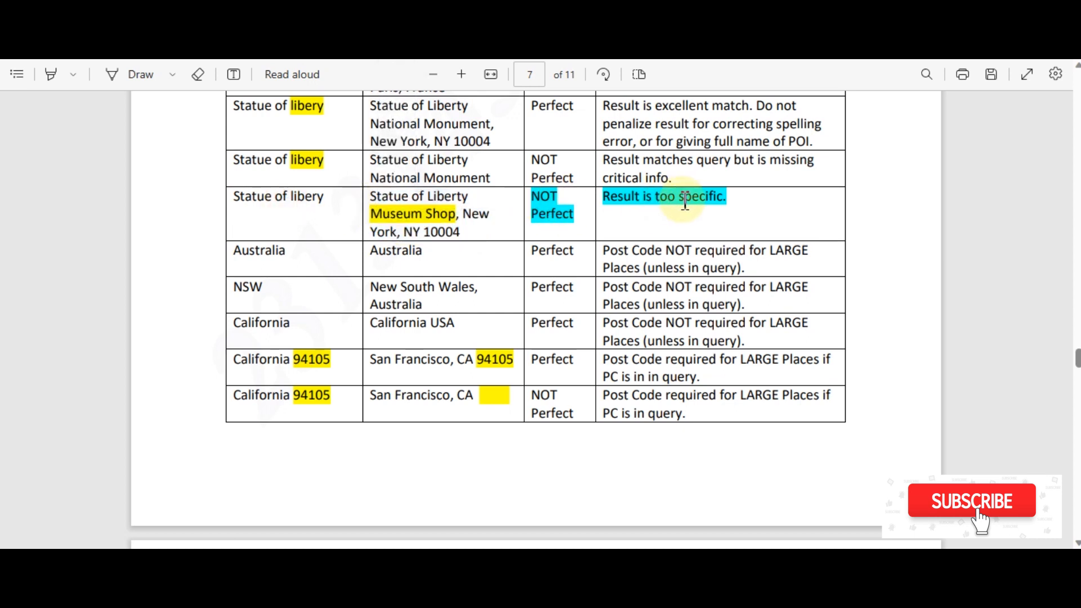
pyautogui.click(685, 198)
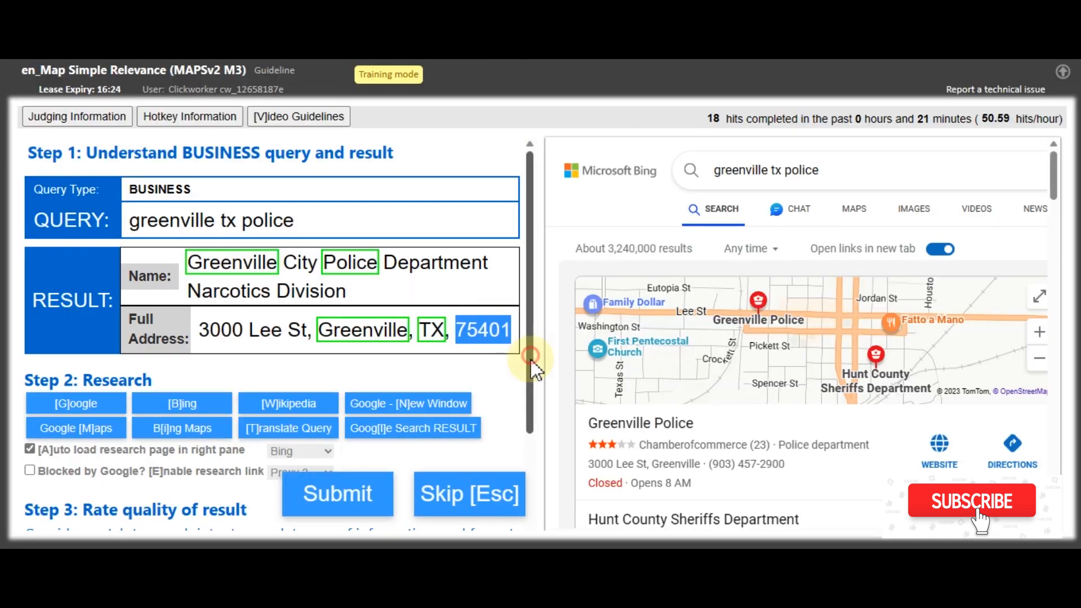
# Step: Rate the Greenville police result Not Perfect, submit the judgment, and read and acknowledge its feedback
pyautogui.moveTo(533, 365); pyautogui.dragTo(541, 458)
pyautogui.click(210, 458)
pyautogui.scroll(-4, 210, 450)
pyautogui.click(346, 501)
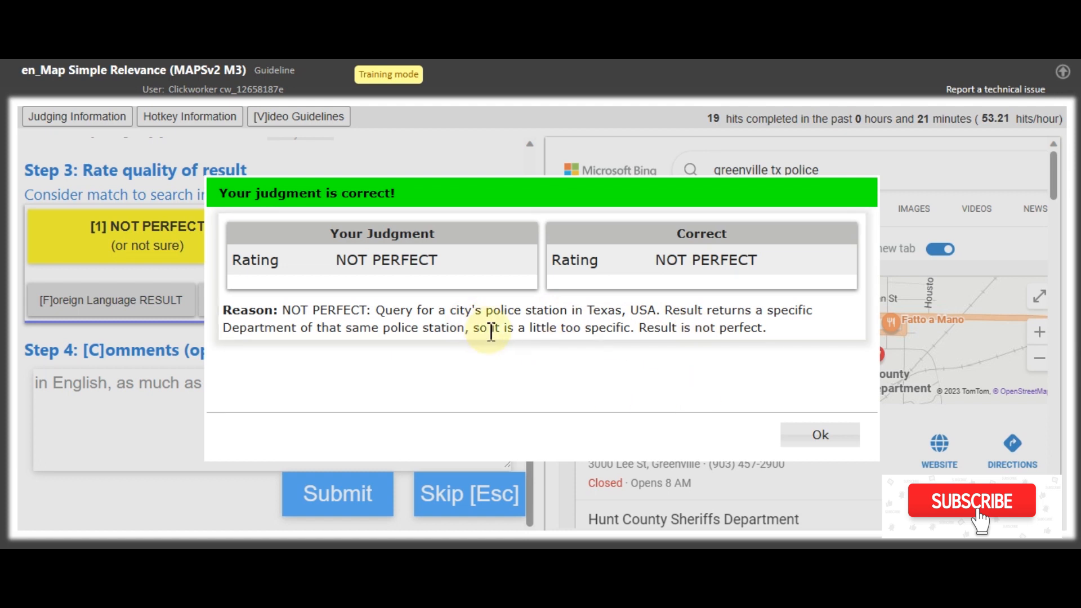
pyautogui.moveTo(477, 327); pyautogui.dragTo(764, 331)
pyautogui.click(821, 438)
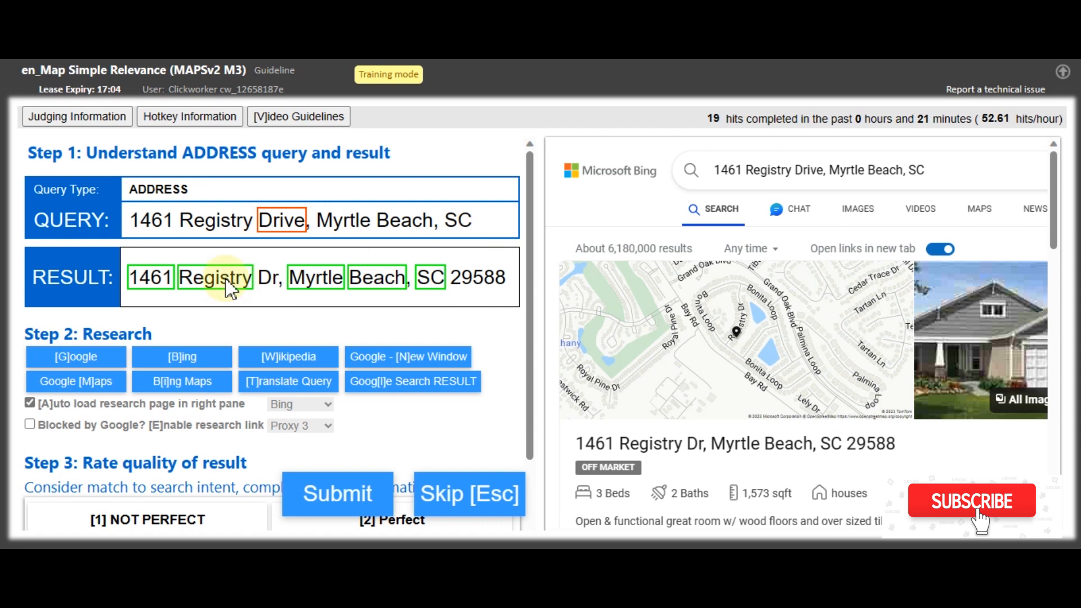
# Step: Compare "Drive" with "Dr" and check the ZIP code for the Myrtle Beach address, rate it Perfect and submit
pyautogui.doubleClick(265, 276)
pyautogui.tripleClick(278, 223)
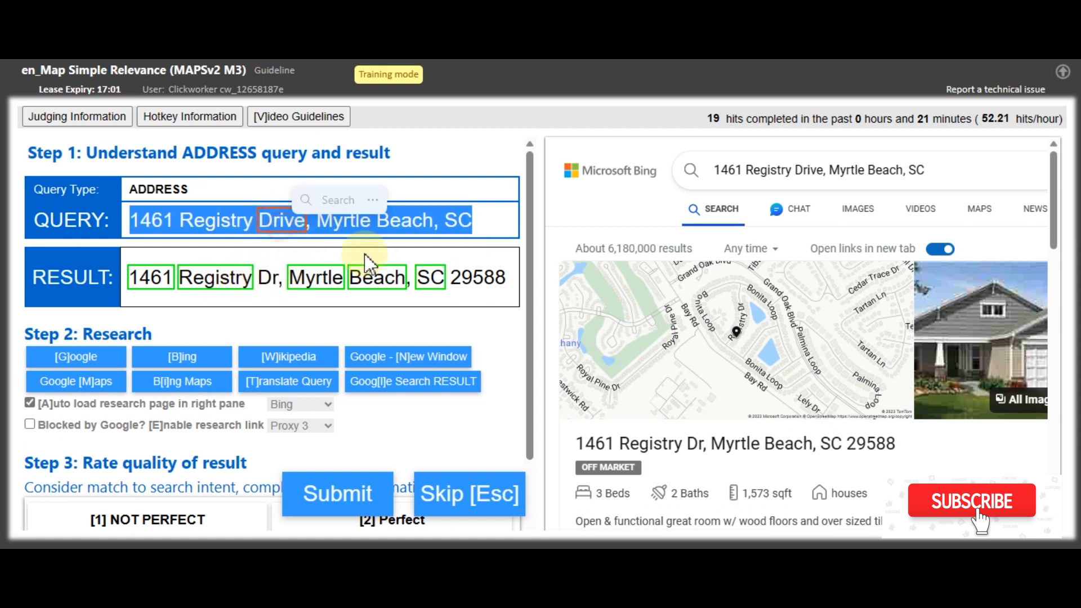
pyautogui.doubleClick(480, 278)
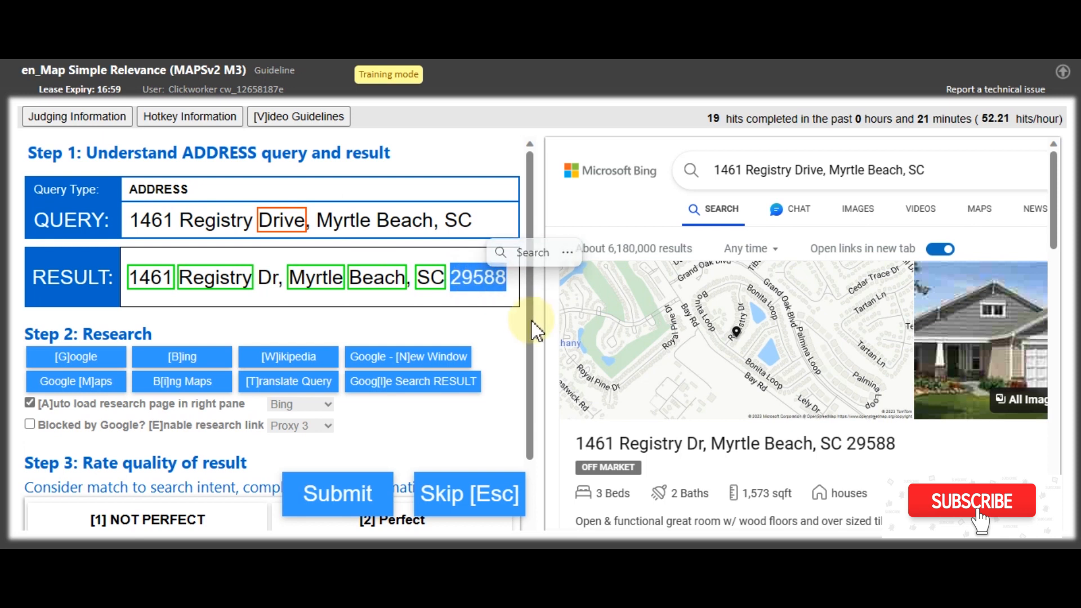
pyautogui.scroll(-2, 538, 338)
pyautogui.click(346, 437)
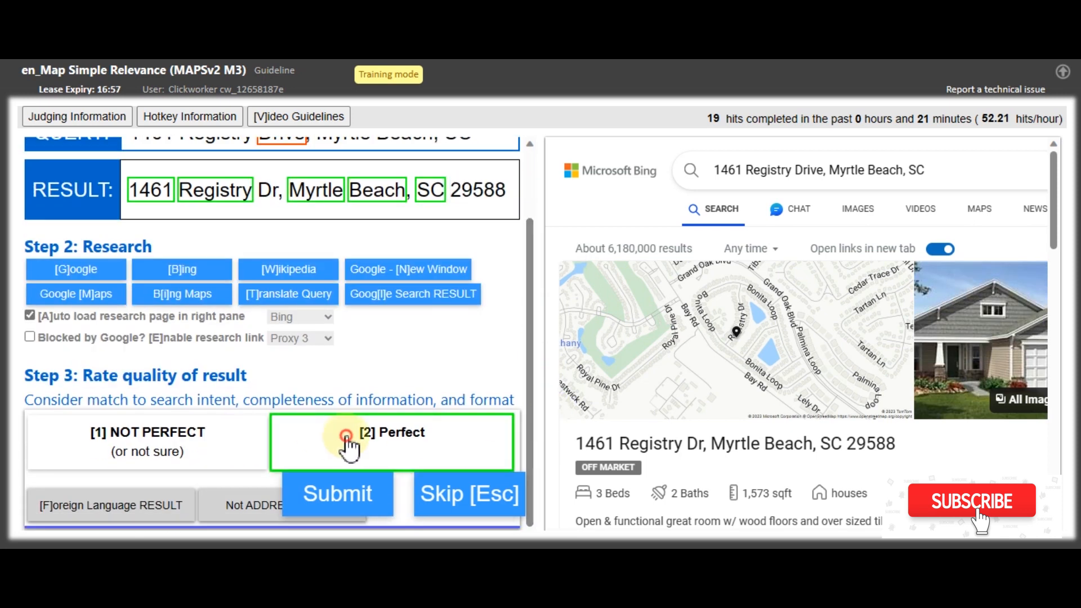
pyautogui.click(344, 494)
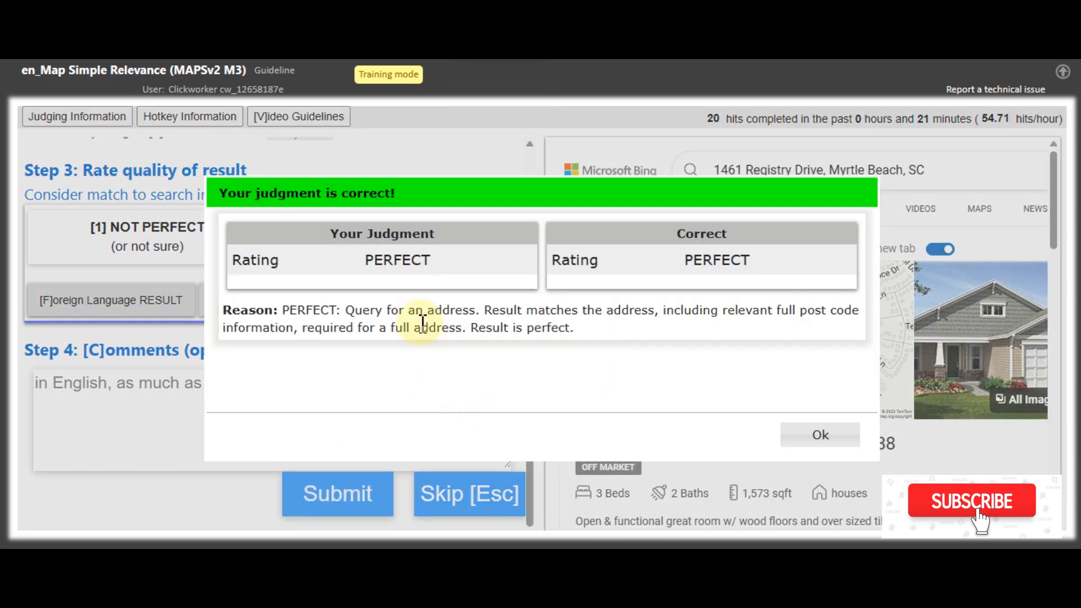
# Step: Read the Myrtle Beach feedback reason about the full post code and acknowledge it to load the next query
pyautogui.moveTo(345, 309); pyautogui.dragTo(644, 330)
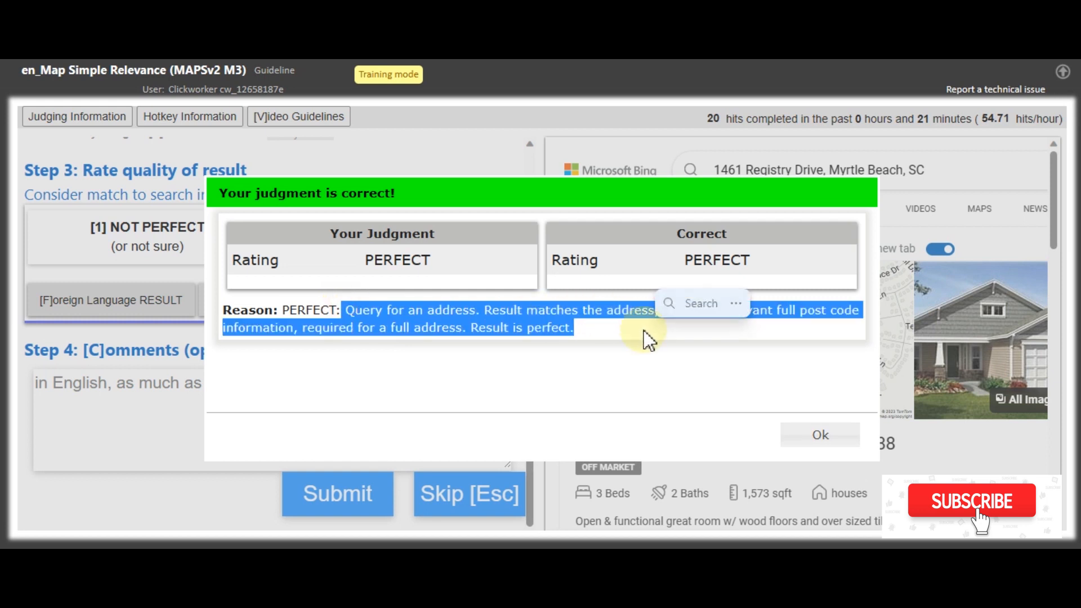
pyautogui.click(644, 345)
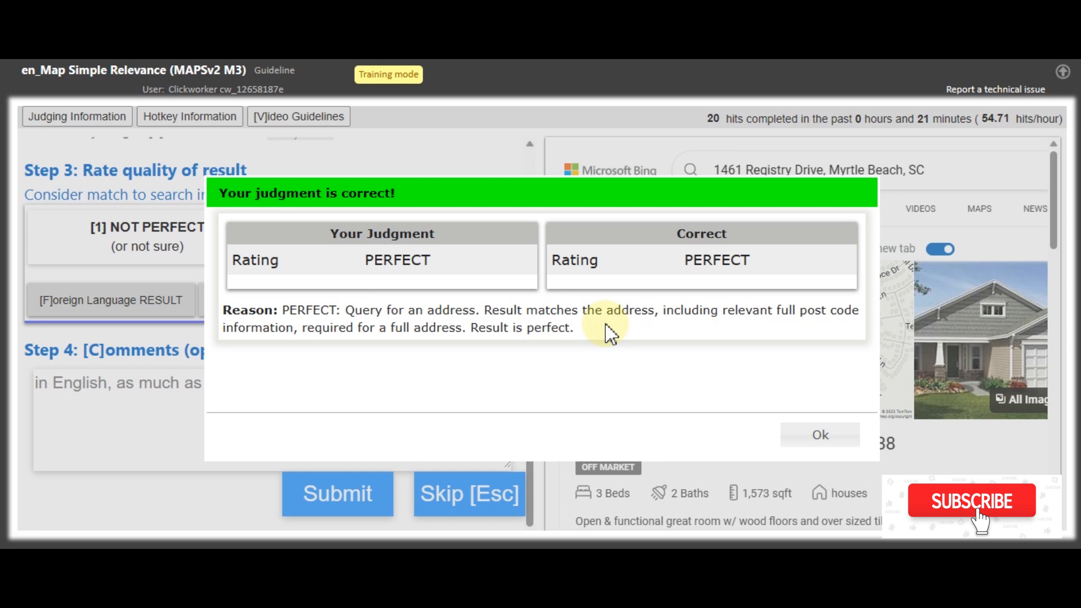
pyautogui.click(814, 443)
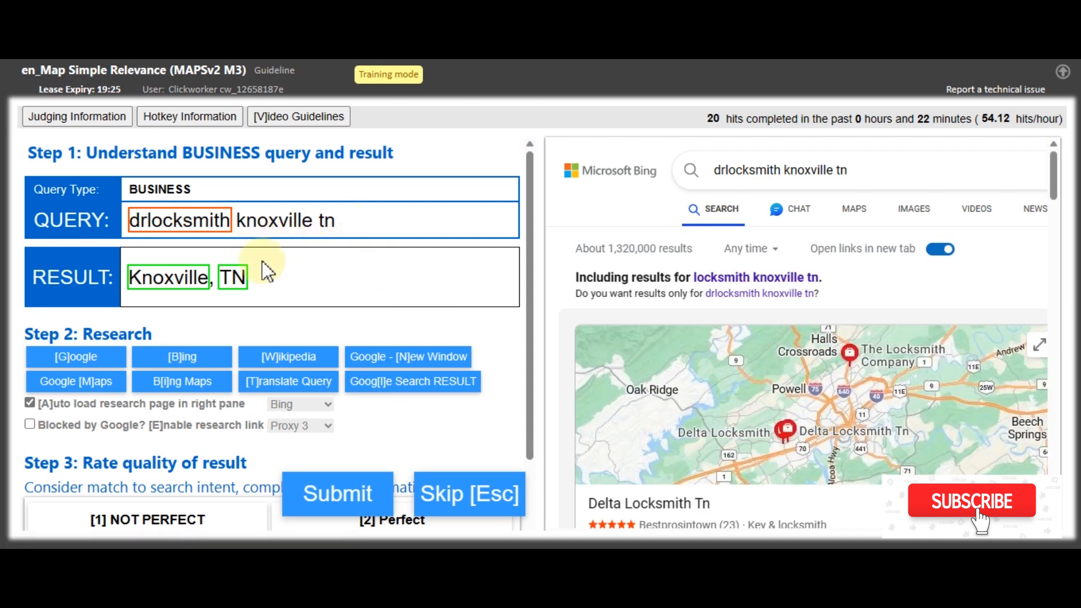
# Step: Check the Knoxville, TN result against the "drlocksmith knoxville tn" business query, rate it Not Perfect and submit the judgment
pyautogui.doubleClick(165, 279)
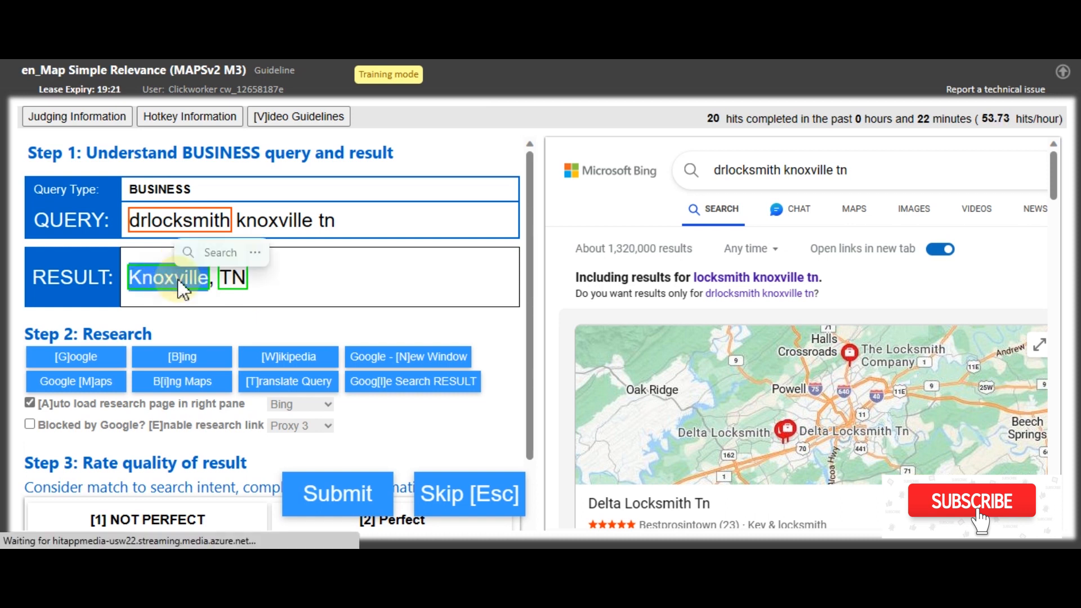
pyautogui.doubleClick(233, 280)
pyautogui.click(262, 290)
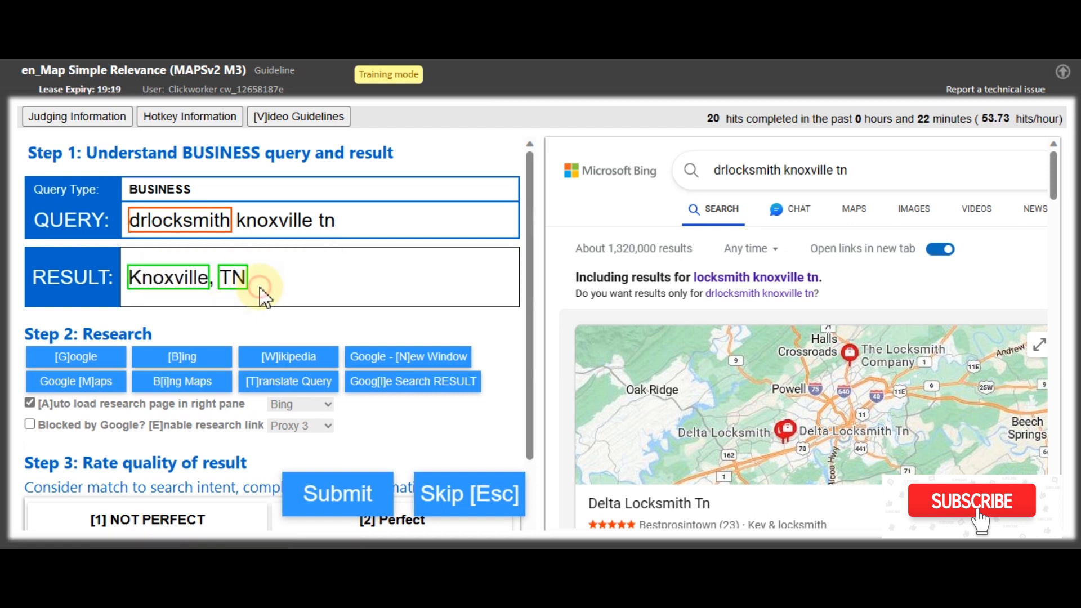
pyautogui.scroll(-2, 535, 341)
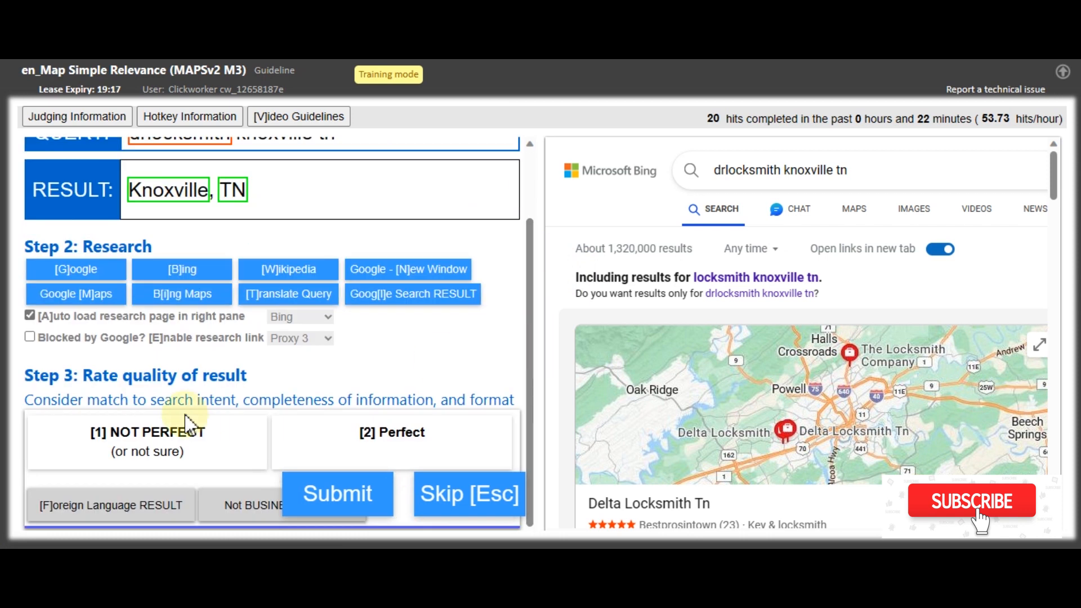
pyautogui.click(186, 444)
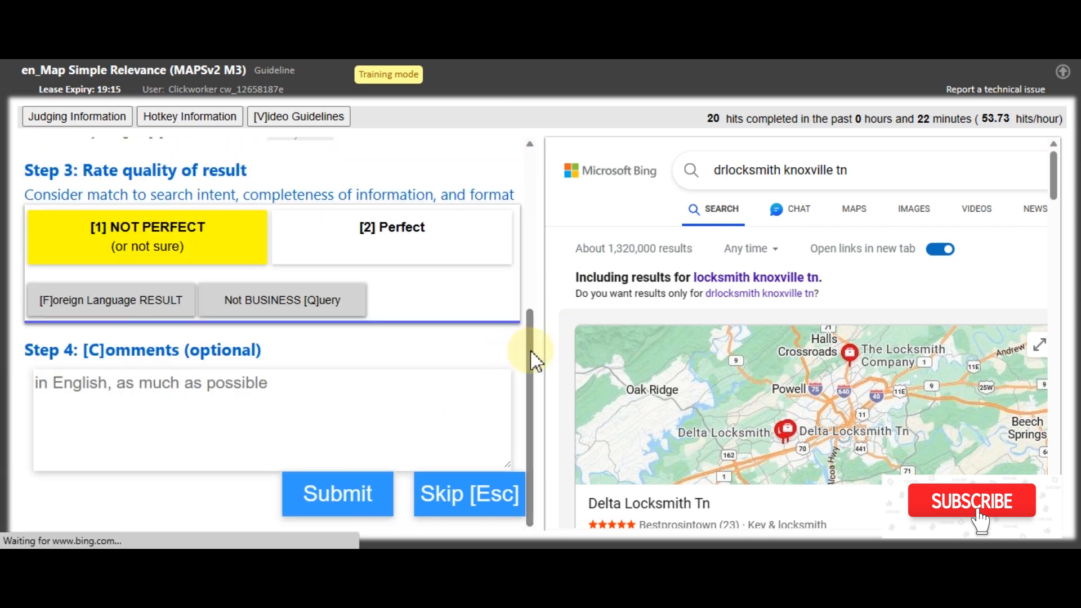
pyautogui.scroll(3, 536, 265)
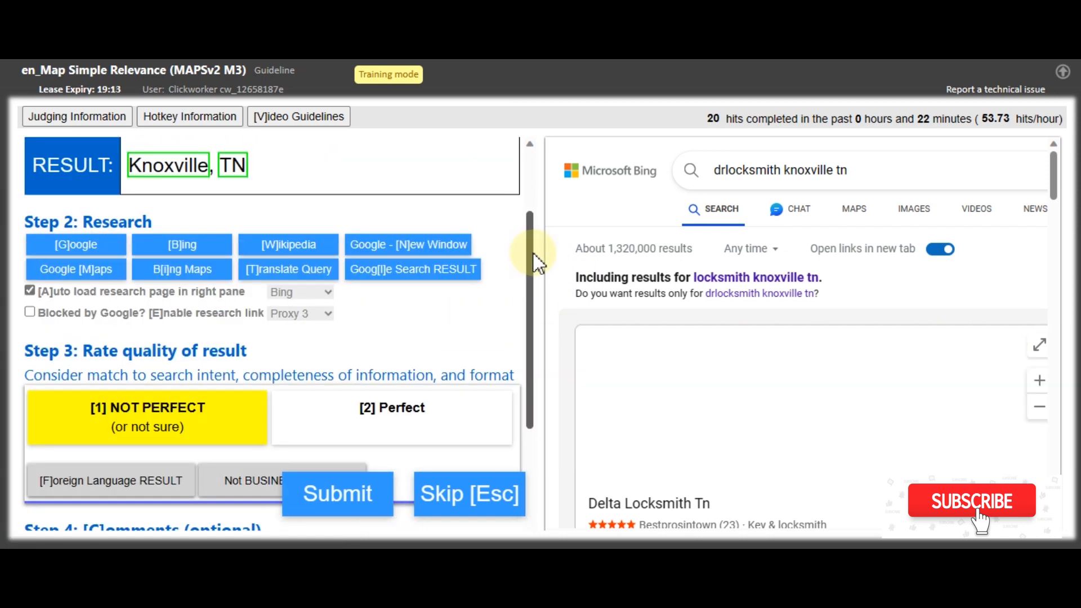
pyautogui.scroll(-2, 536, 261)
pyautogui.click(345, 504)
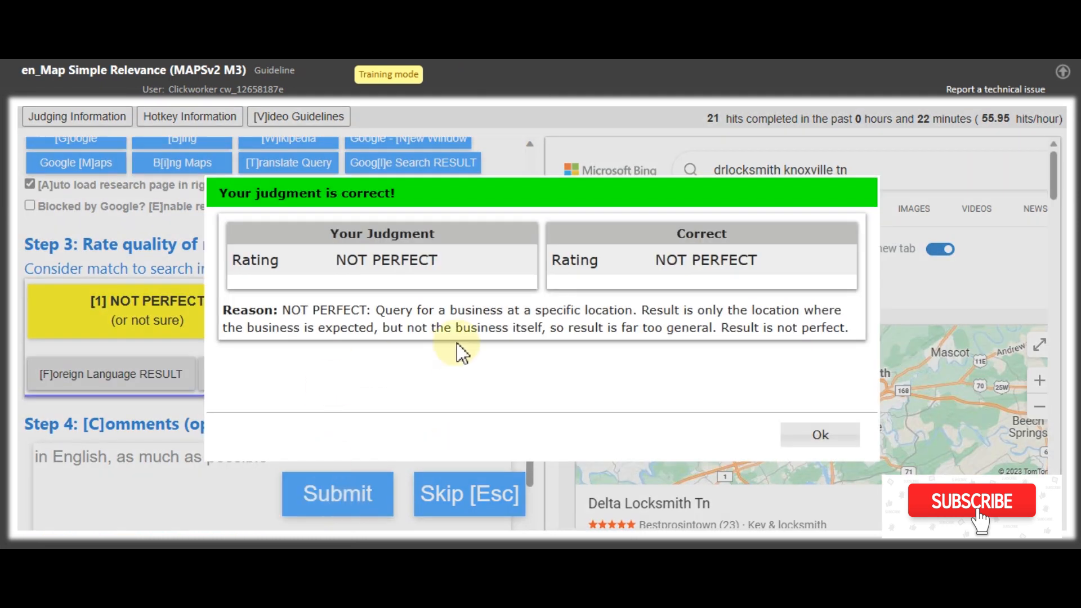
# Step: Read the feedback reason for the Knoxville locksmith judgment and acknowledge it to load the next query
pyautogui.moveTo(468, 307); pyautogui.dragTo(833, 338)
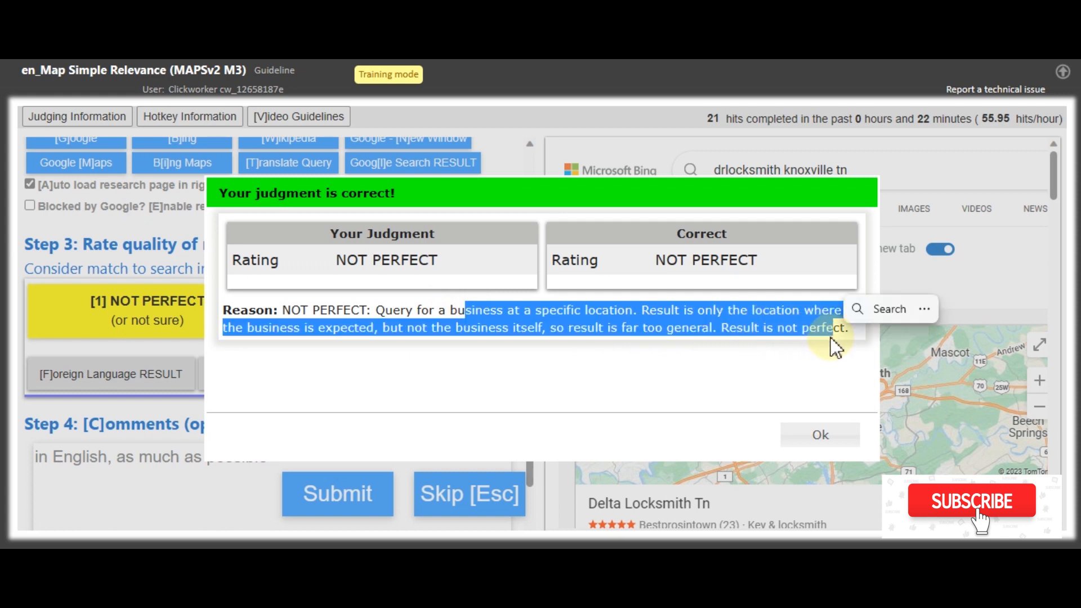
pyautogui.click(764, 354)
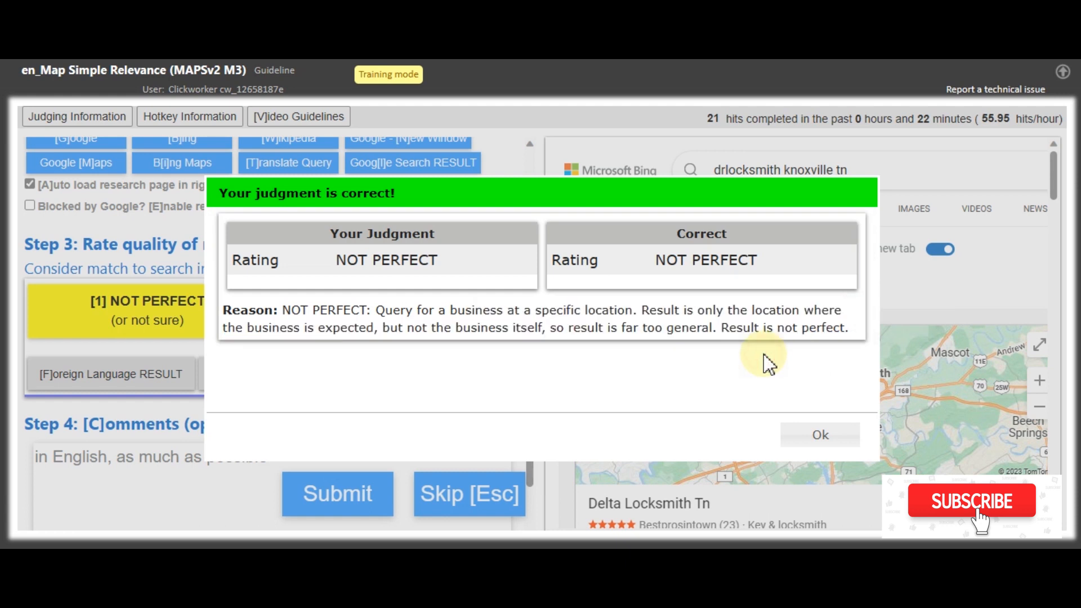
pyautogui.click(825, 439)
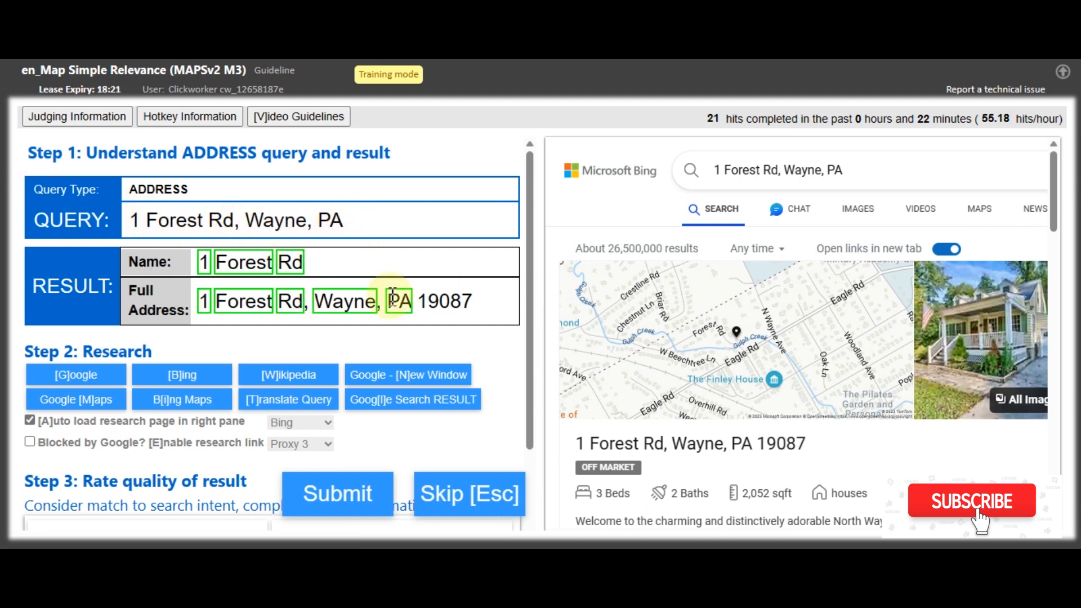
# Step: Check the post code in the Wayne, PA address result, rate it Perfect and submit the judgment
pyautogui.doubleClick(449, 304)
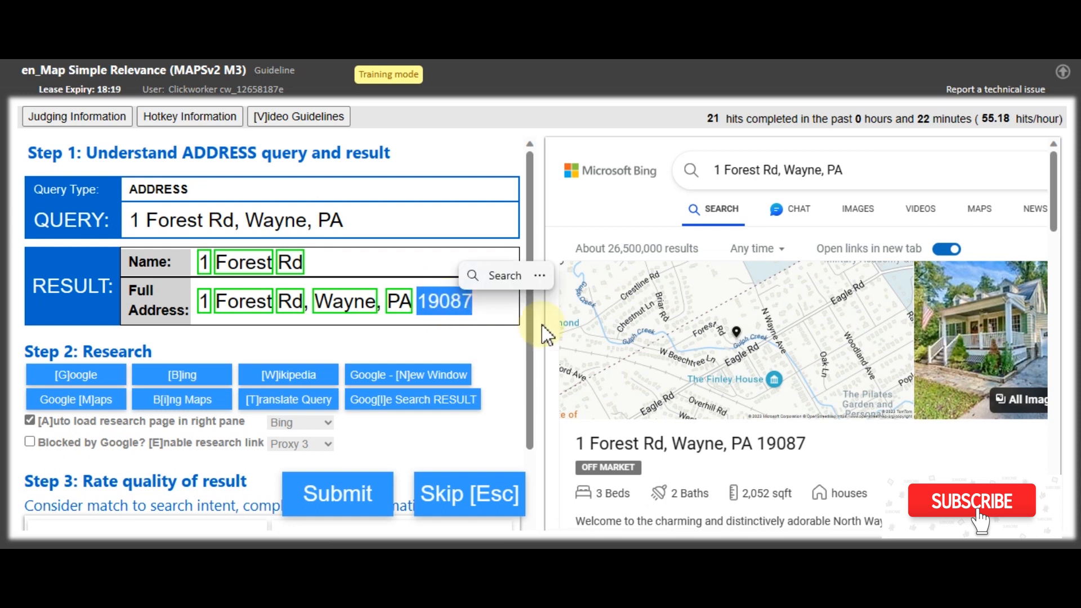
pyautogui.moveTo(531, 330); pyautogui.dragTo(535, 457)
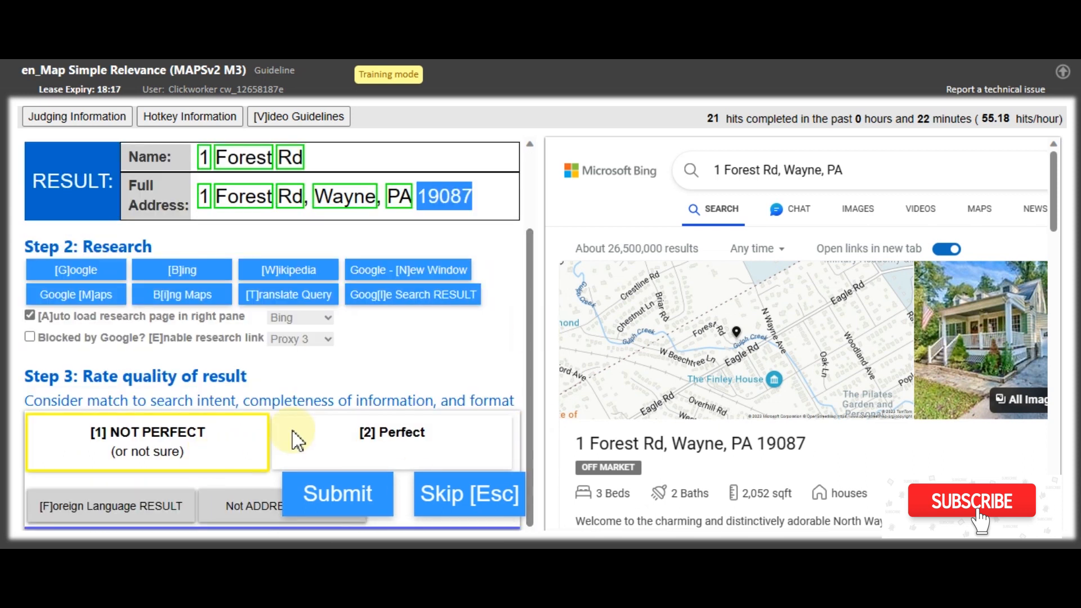
pyautogui.click(349, 430)
pyautogui.click(345, 499)
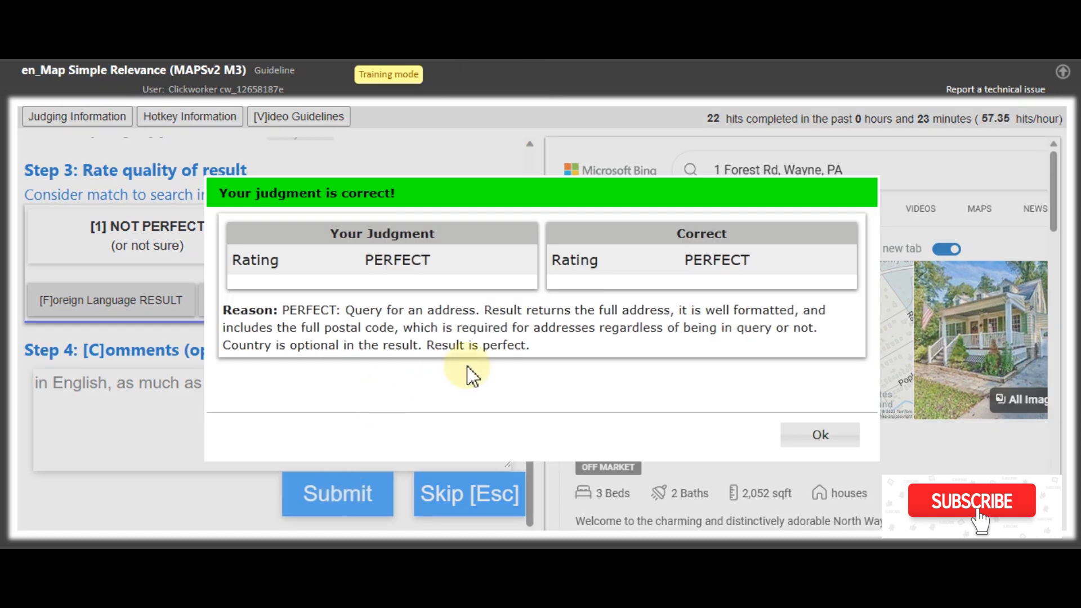
# Step: Read the feedback reason for the Wayne, PA address judgment and acknowledge it to load the next query
pyautogui.moveTo(346, 311); pyautogui.dragTo(558, 352)
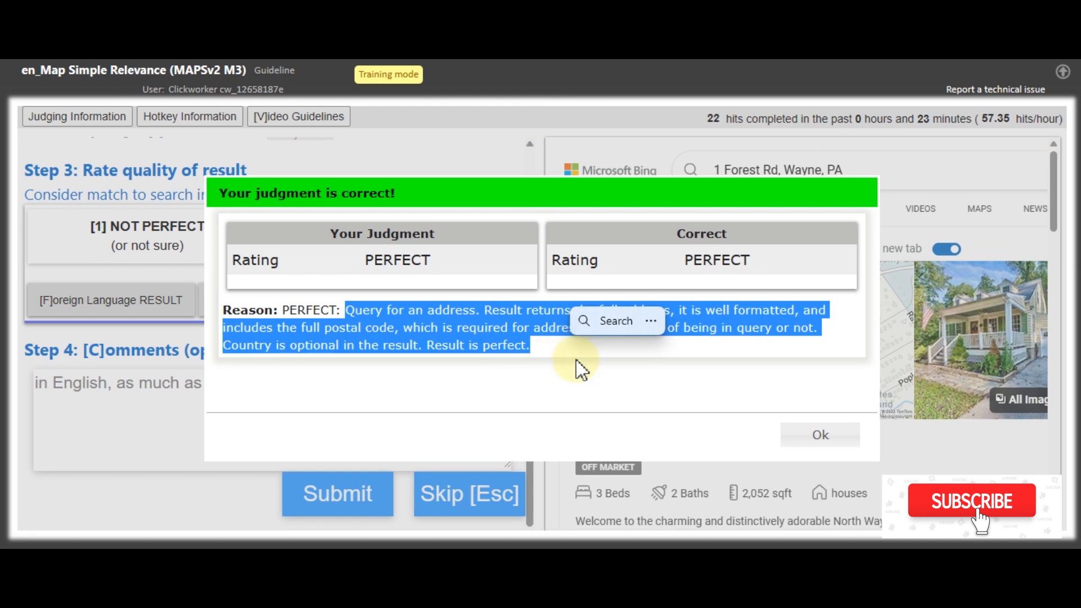
pyautogui.click(574, 376)
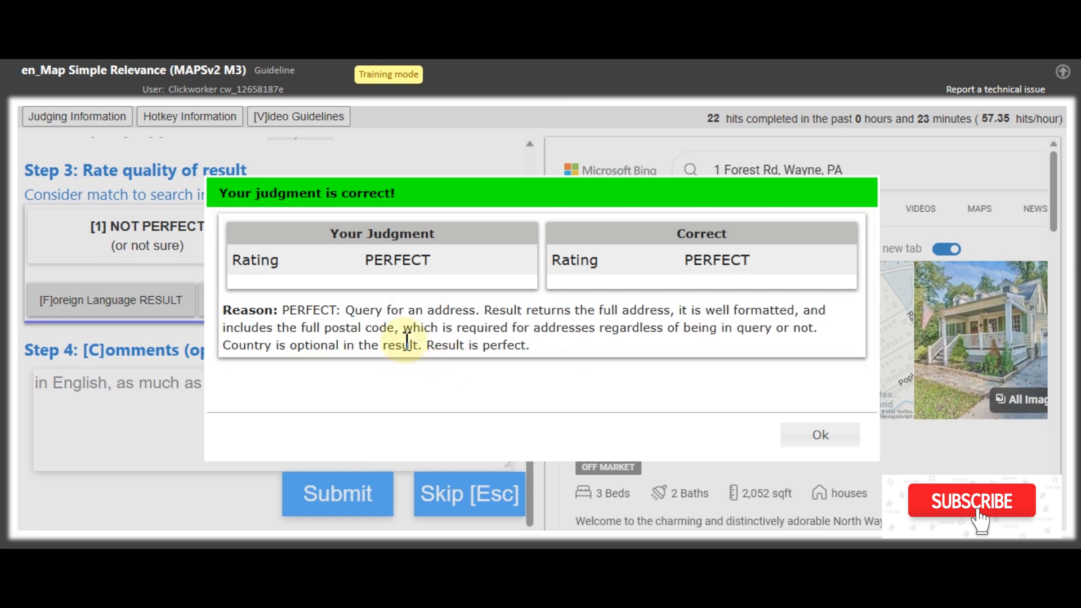
pyautogui.click(800, 442)
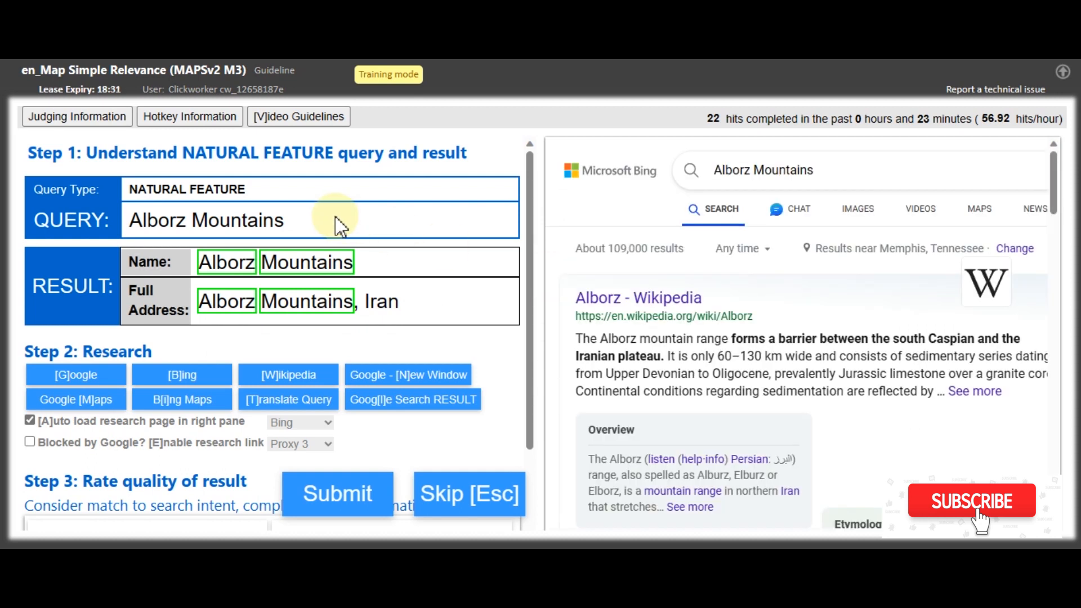
# Step: Compare the Alborz Mountains result name and full address with the natural feature query
pyautogui.tripleClick(388, 304)
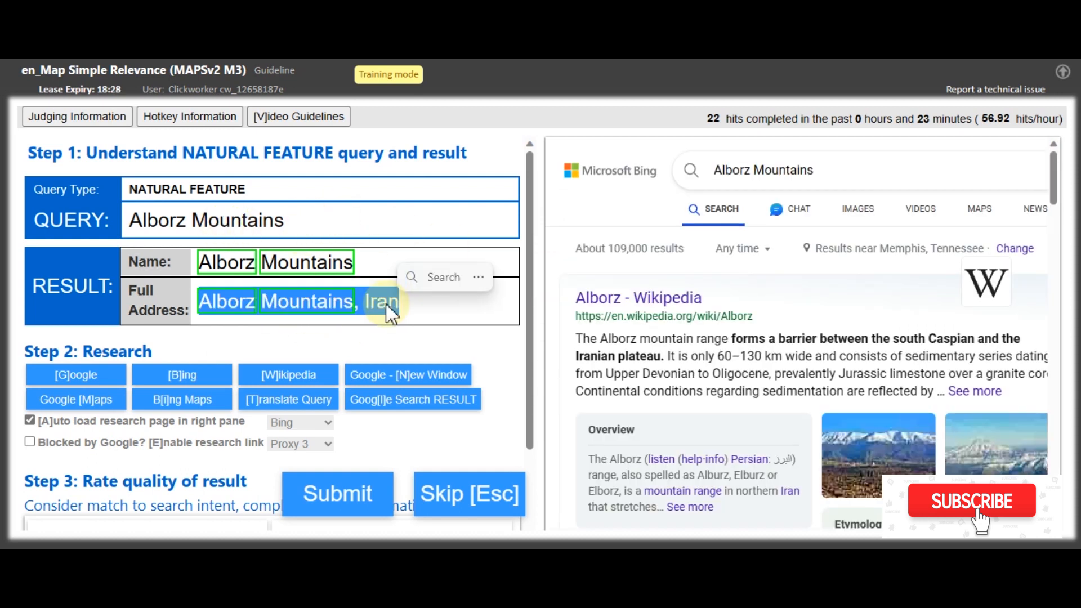
pyautogui.click(449, 300)
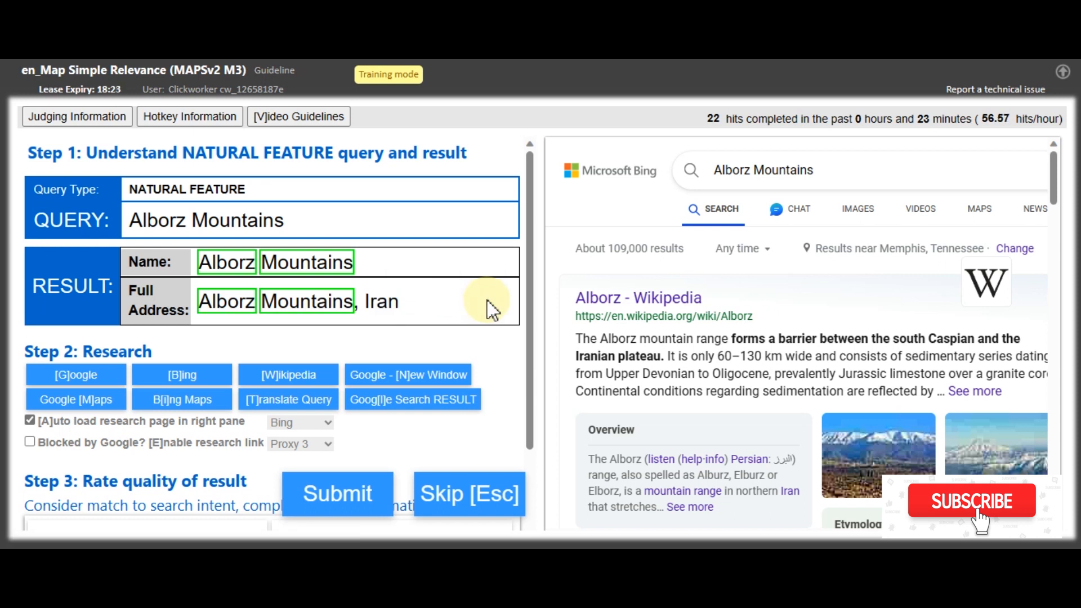
pyautogui.moveTo(534, 309); pyautogui.dragTo(537, 345)
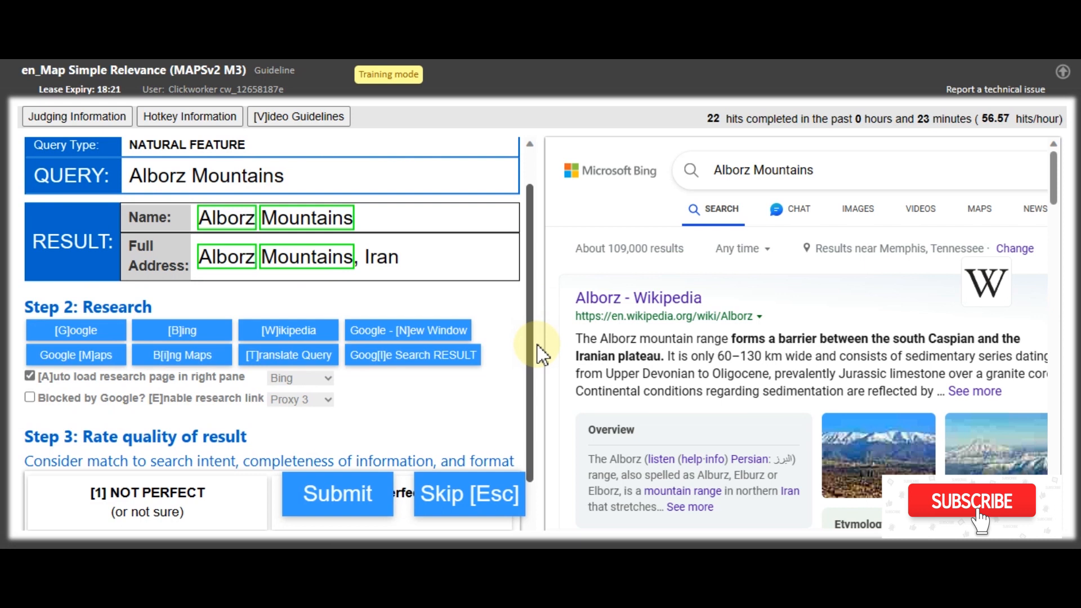
pyautogui.scroll(-1, 536, 349)
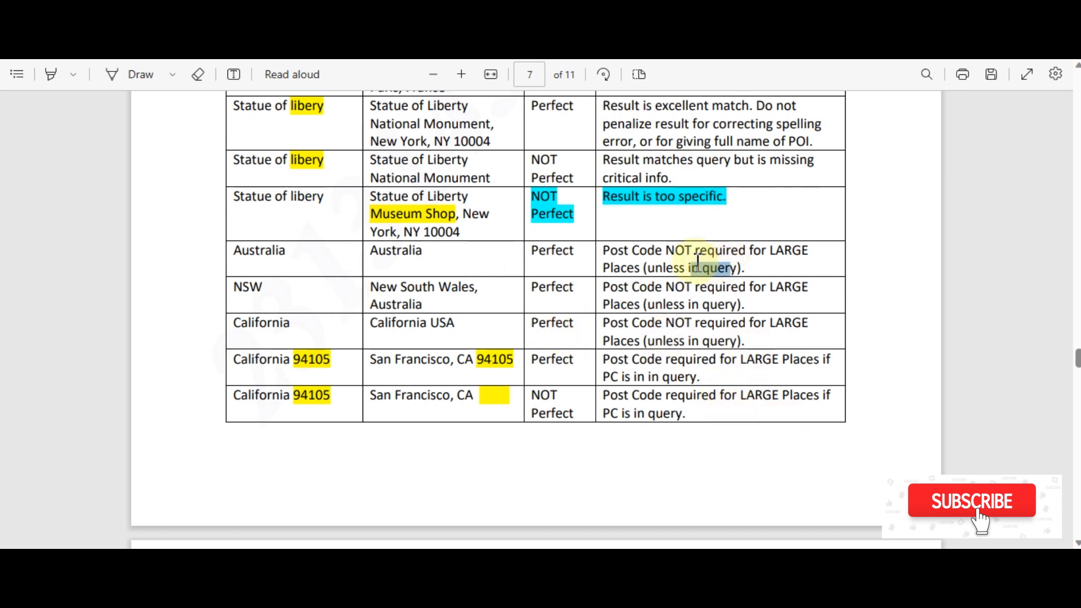
# Step: Look up the post code rules for large places and natural features in the guideline examples, including the Yosemite Park row
pyautogui.moveTo(699, 262); pyautogui.dragTo(697, 262)
pyautogui.click(664, 259)
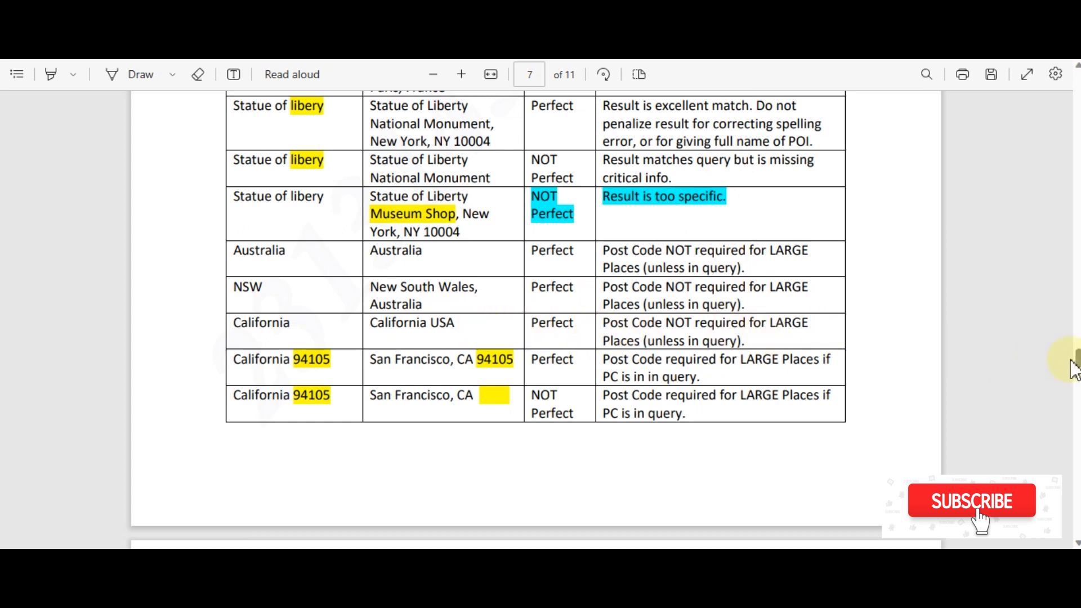
pyautogui.scroll(-4, 535, 319)
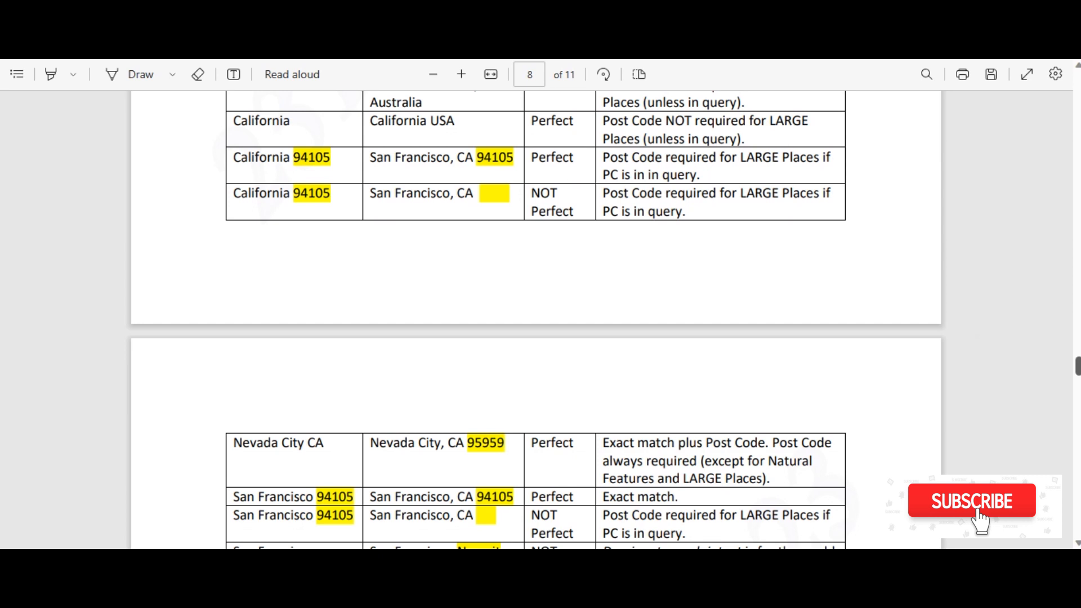
pyautogui.scroll(-5, 535, 319)
pyautogui.scroll(-2, 535, 320)
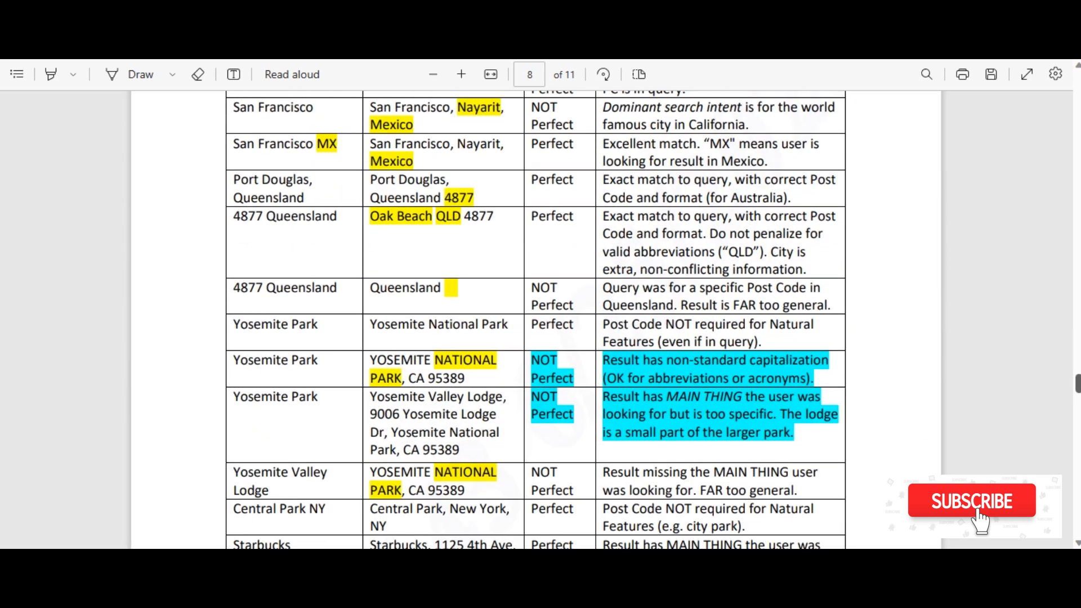
pyautogui.tripleClick(685, 330)
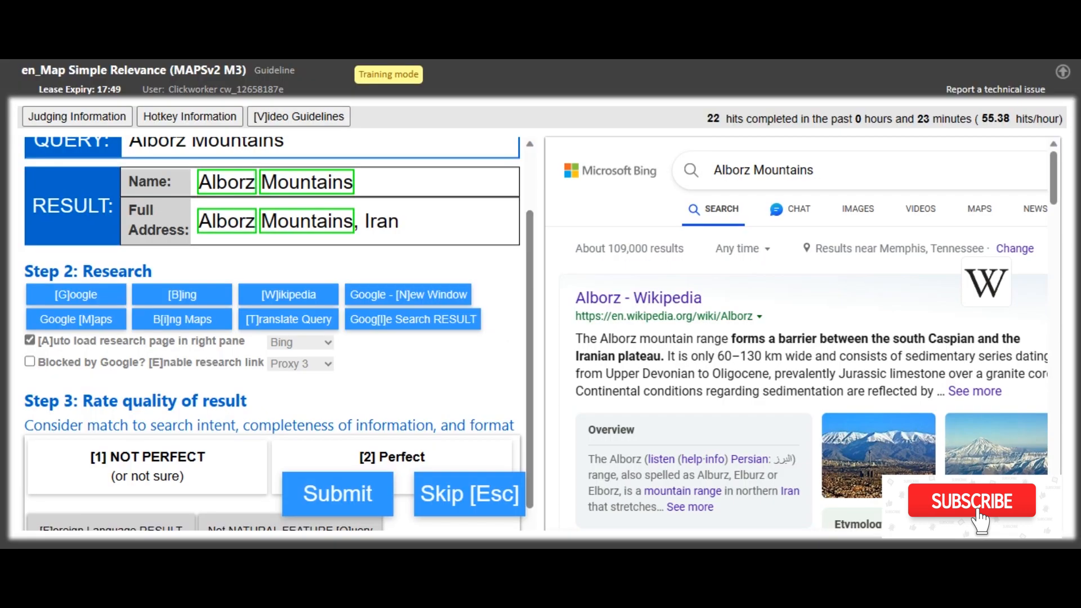
# Step: Rate the Alborz Mountains result Perfect, submit the judgment and acknowledge its feedback
pyautogui.tripleClick(344, 184)
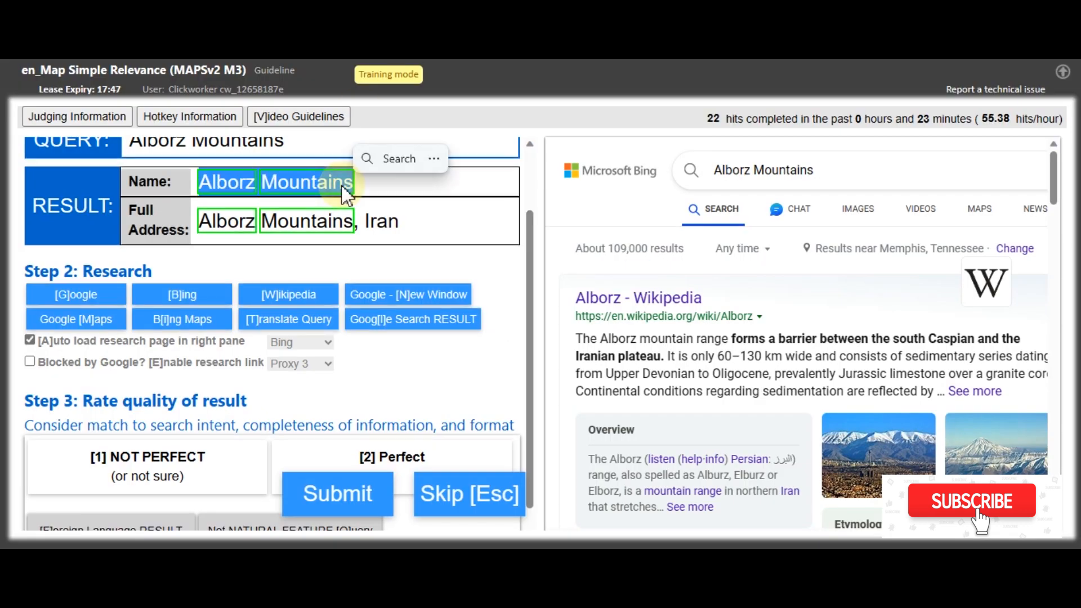
pyautogui.click(411, 457)
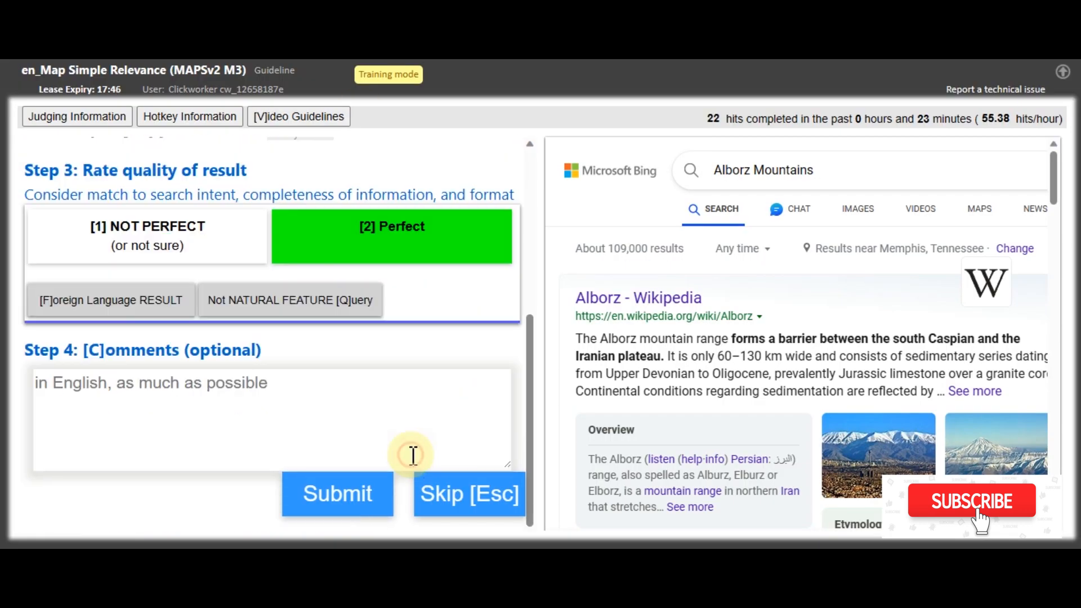
pyautogui.click(337, 495)
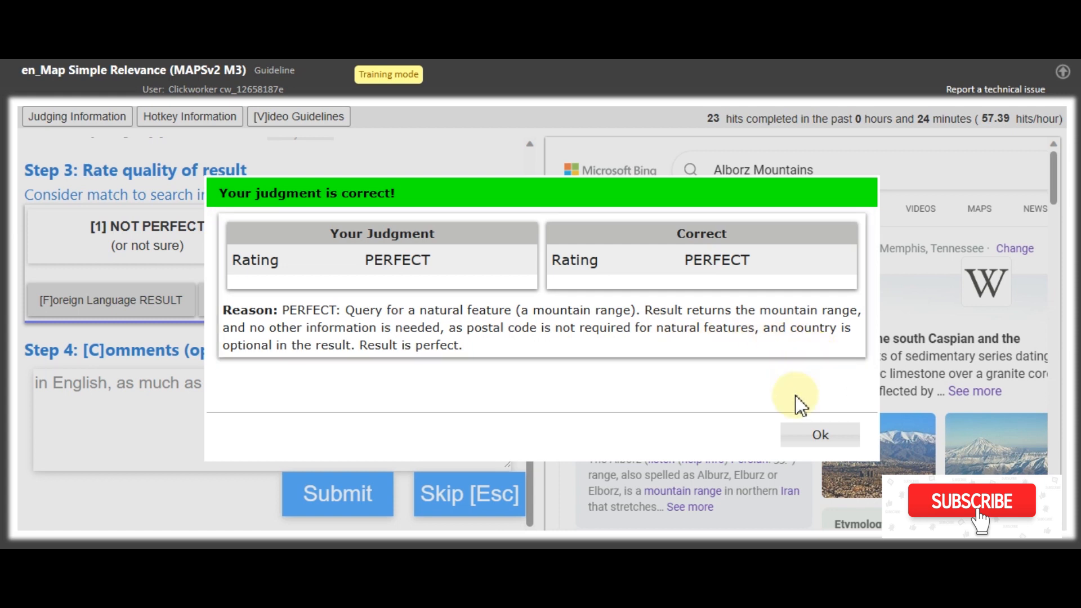
pyautogui.click(814, 438)
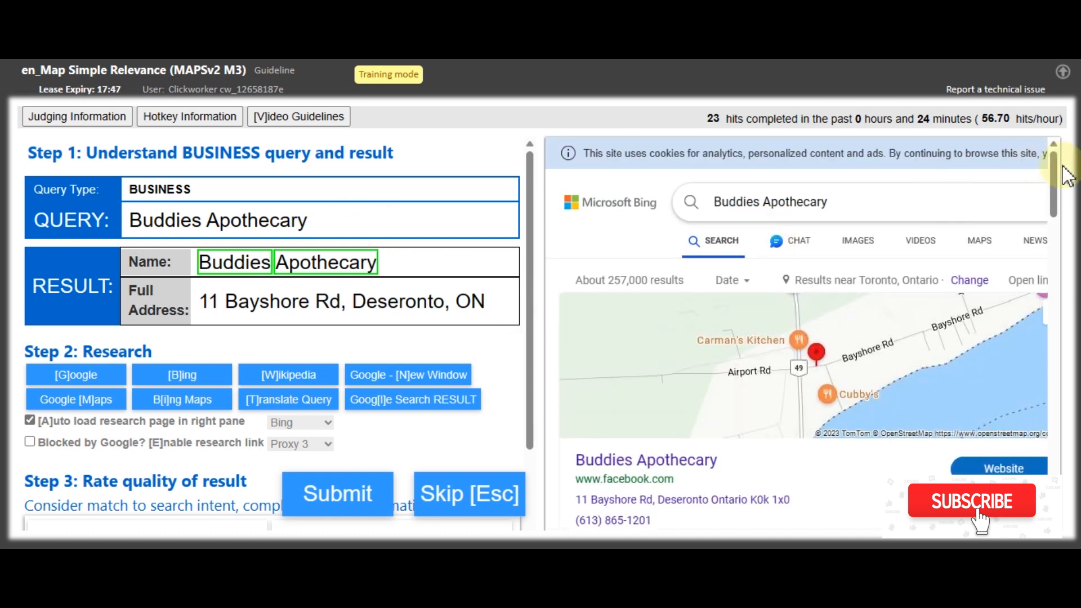
# Step: Compare the Buddies Apothecary address with its Bing listing and rate the result Not Perfect
pyautogui.moveTo(1056, 179); pyautogui.dragTo(1055, 229)
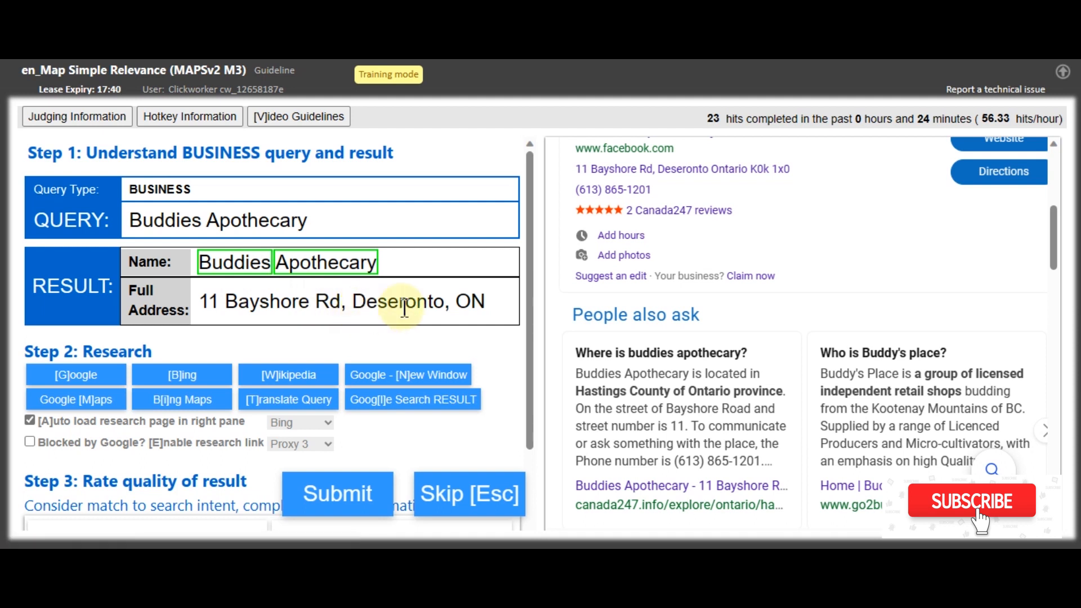
pyautogui.moveTo(533, 321); pyautogui.dragTo(430, 434)
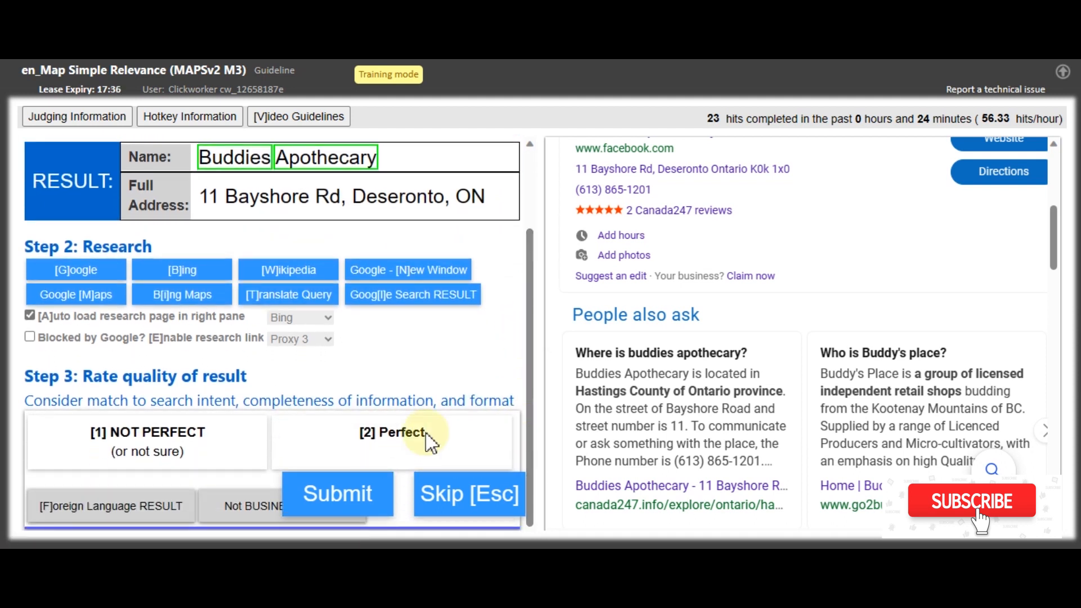
pyautogui.click(179, 467)
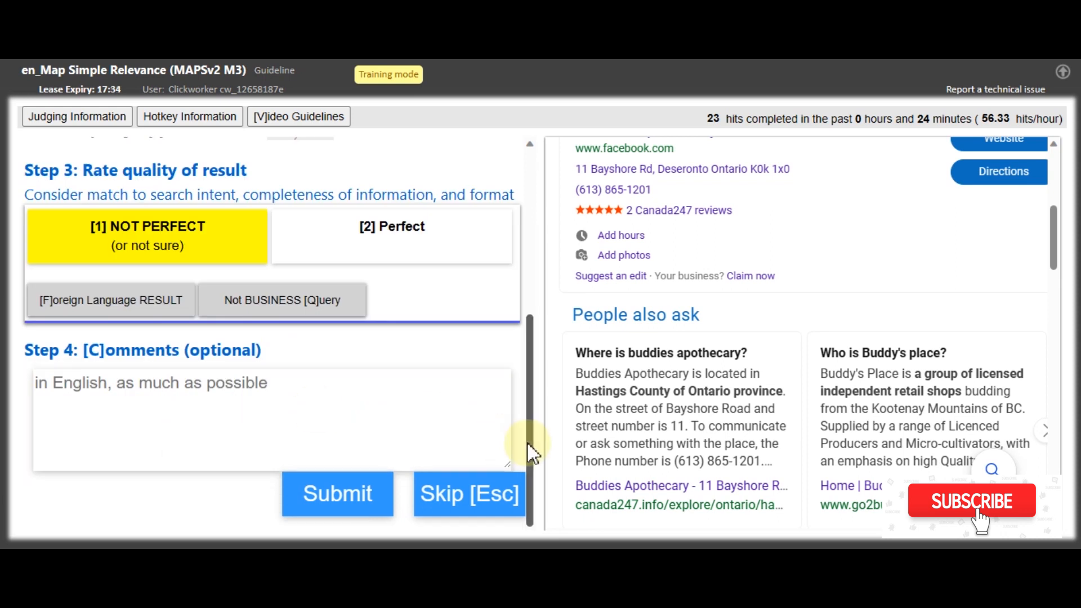
# Step: Recheck the Buddies Apothecary result's full address, submit the judgment and acknowledge its feedback
pyautogui.scroll(2, 529, 428)
pyautogui.moveTo(531, 420); pyautogui.dragTo(530, 372)
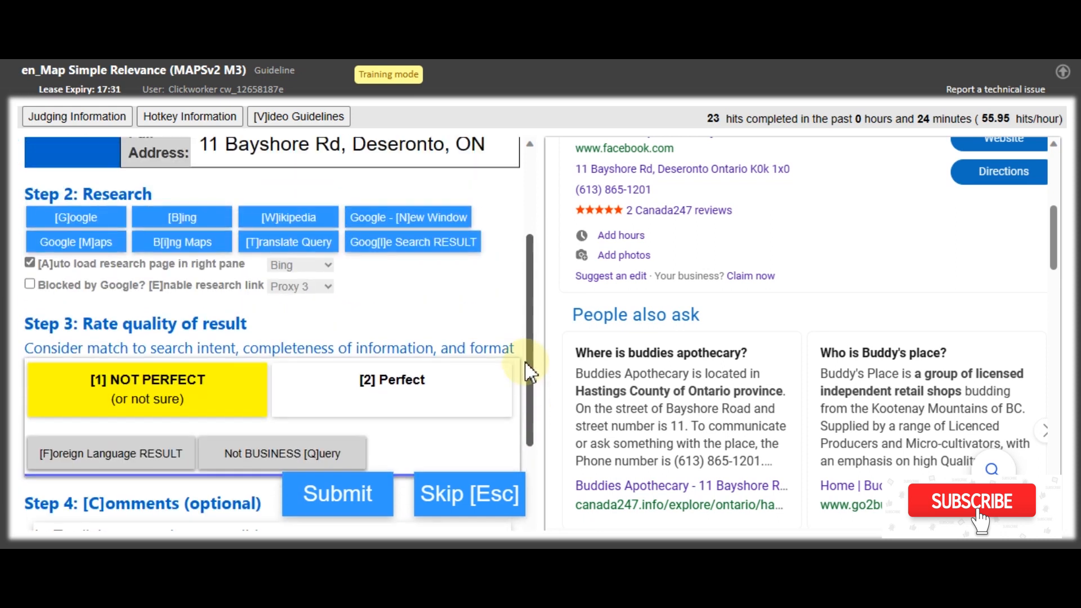
pyautogui.scroll(1, 533, 291)
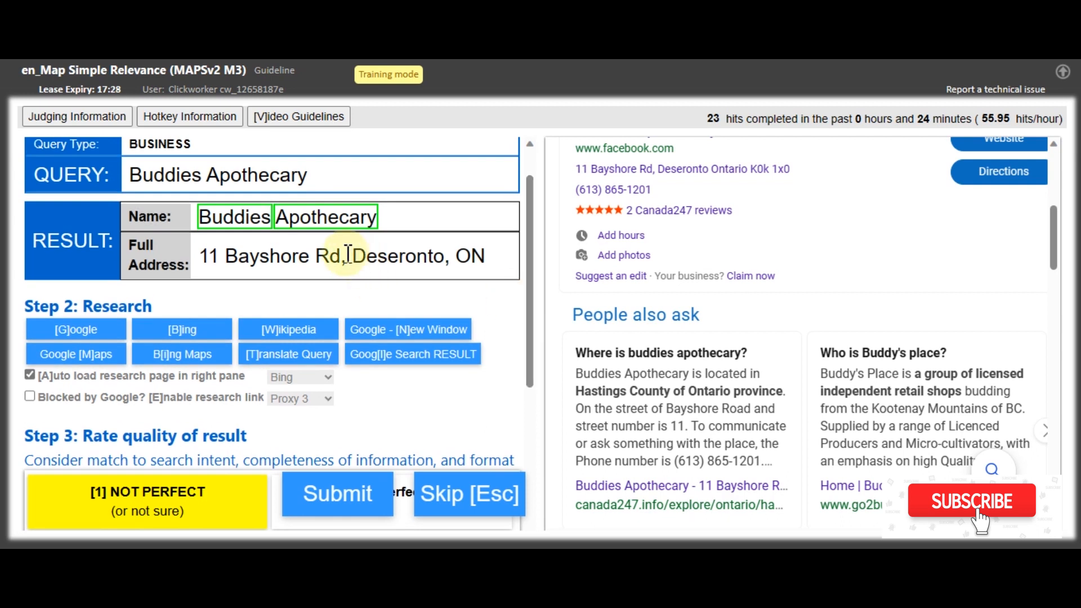
pyautogui.moveTo(345, 254); pyautogui.dragTo(207, 272)
pyautogui.click(313, 296)
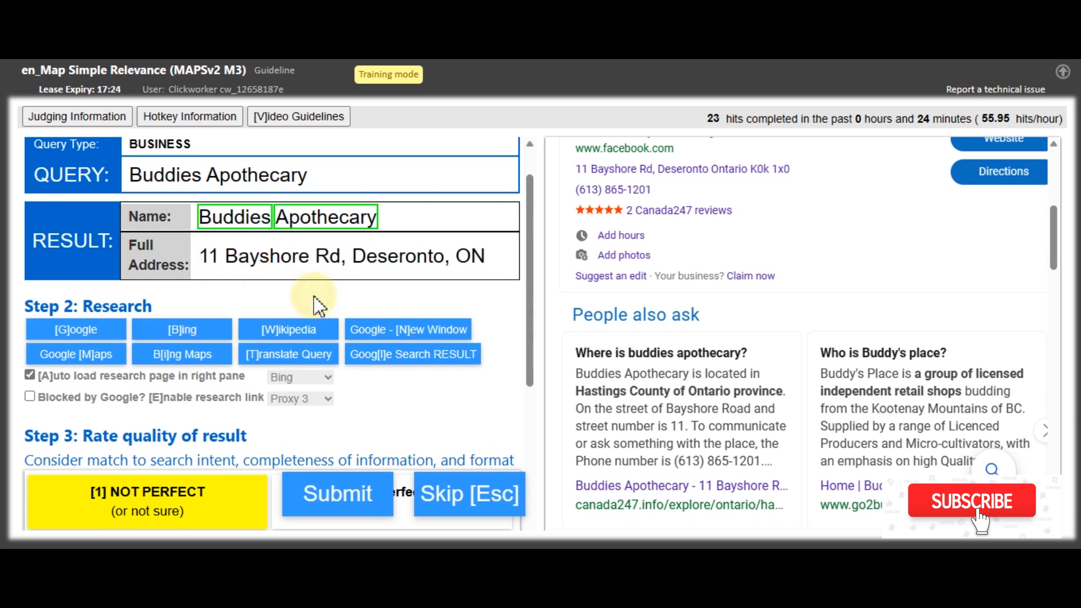
pyautogui.click(343, 511)
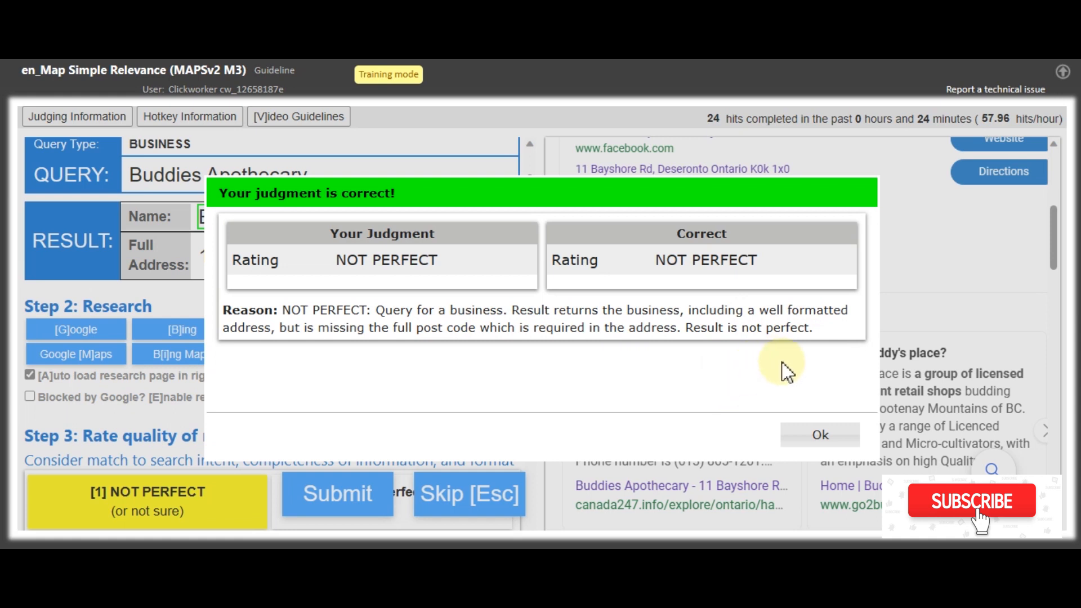
pyautogui.click(820, 437)
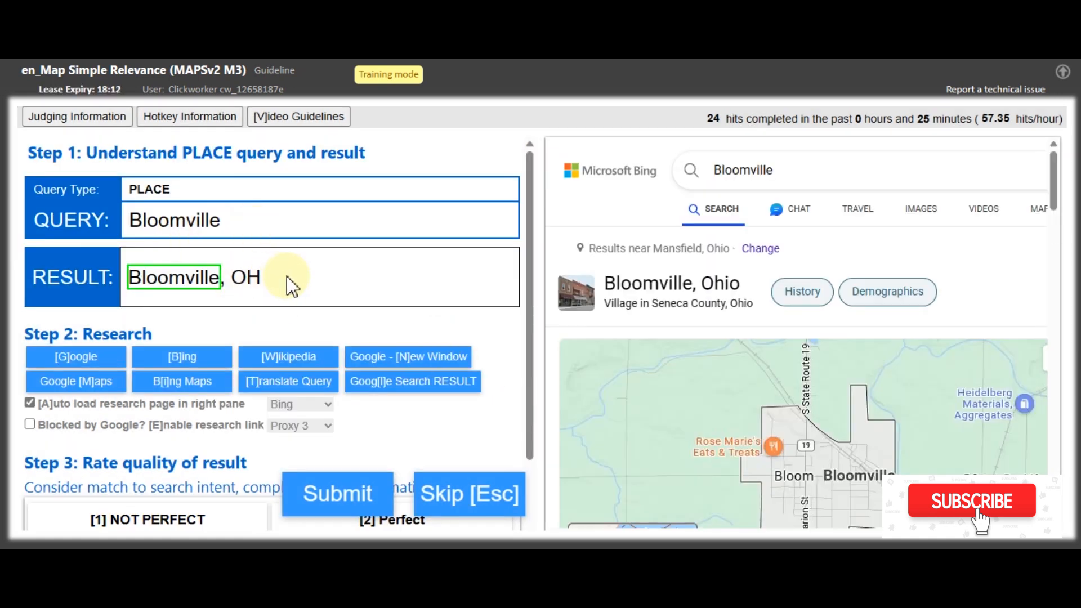
# Step: Rate the Bloomville, OH result Not Perfect, submit the judgment, read the feedback reason and acknowledge it
pyautogui.moveTo(530, 242); pyautogui.dragTo(528, 352)
pyautogui.click(173, 434)
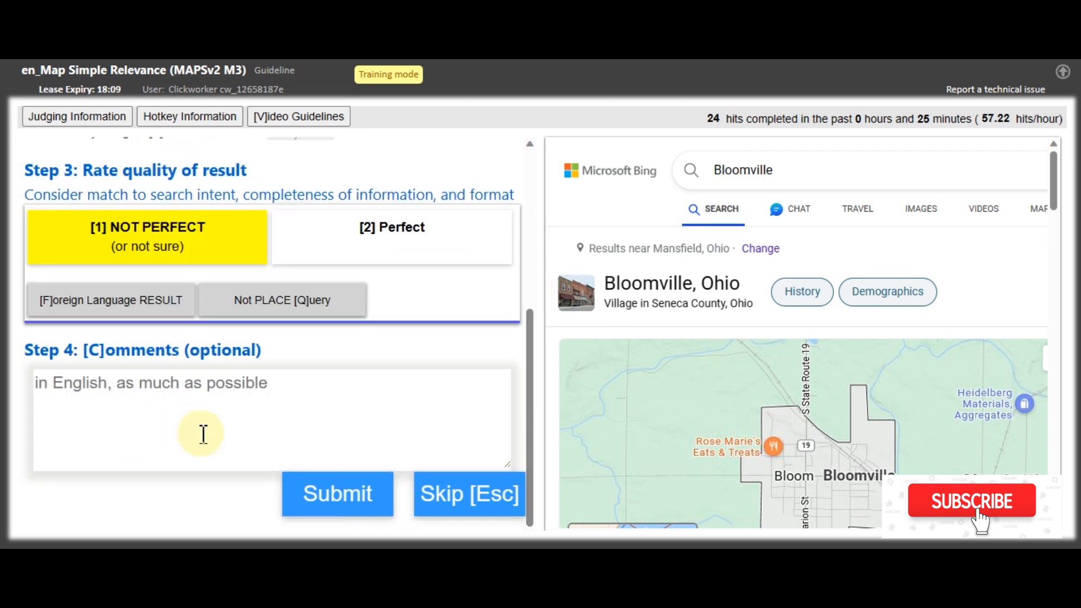
pyautogui.click(335, 495)
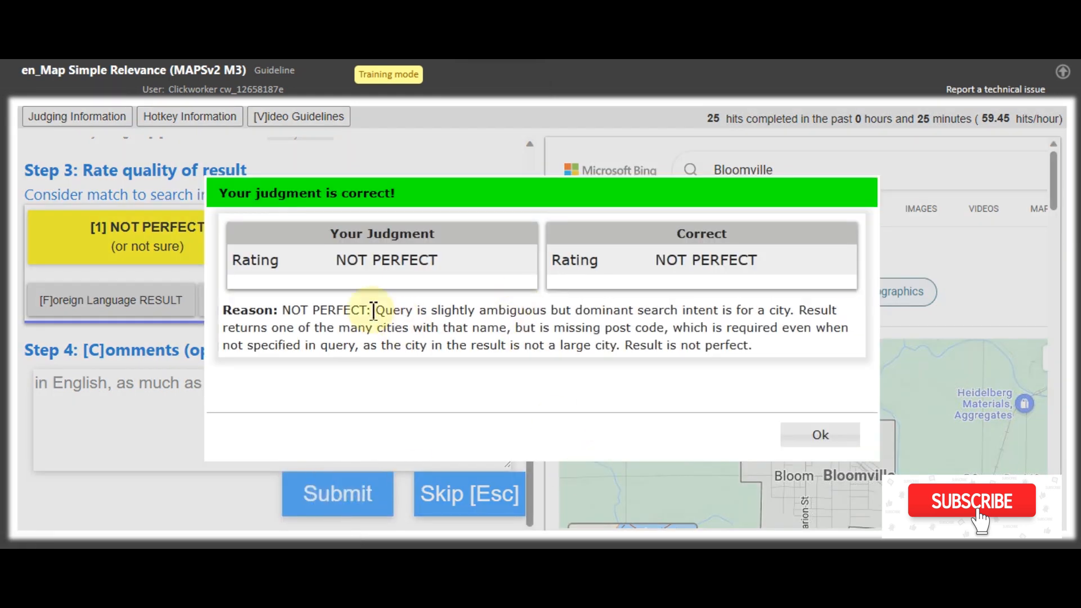
pyautogui.moveTo(379, 309); pyautogui.dragTo(820, 357)
pyautogui.click(762, 357)
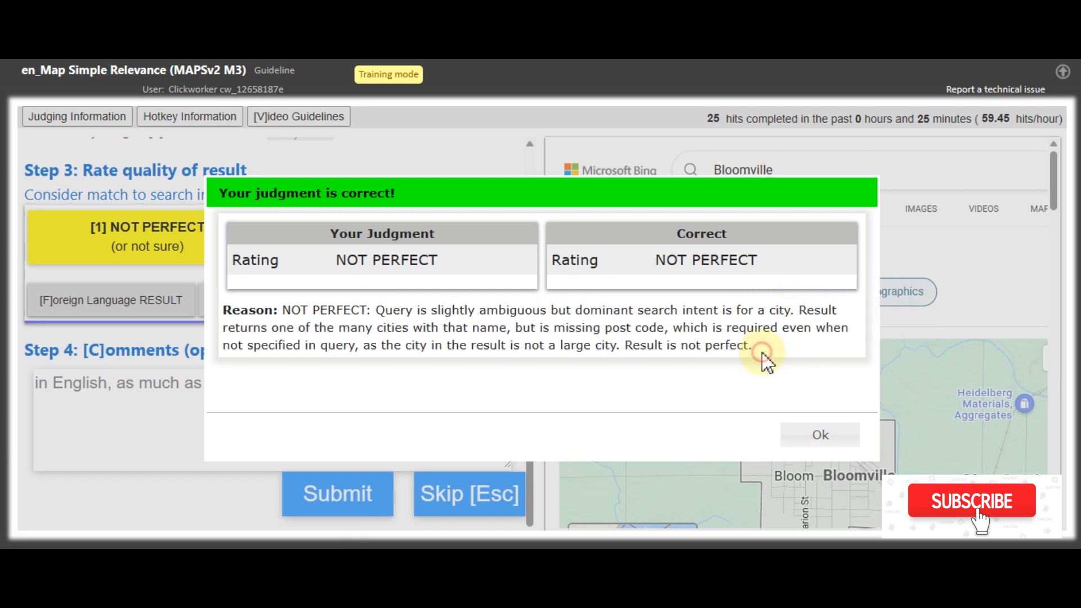
pyautogui.click(790, 442)
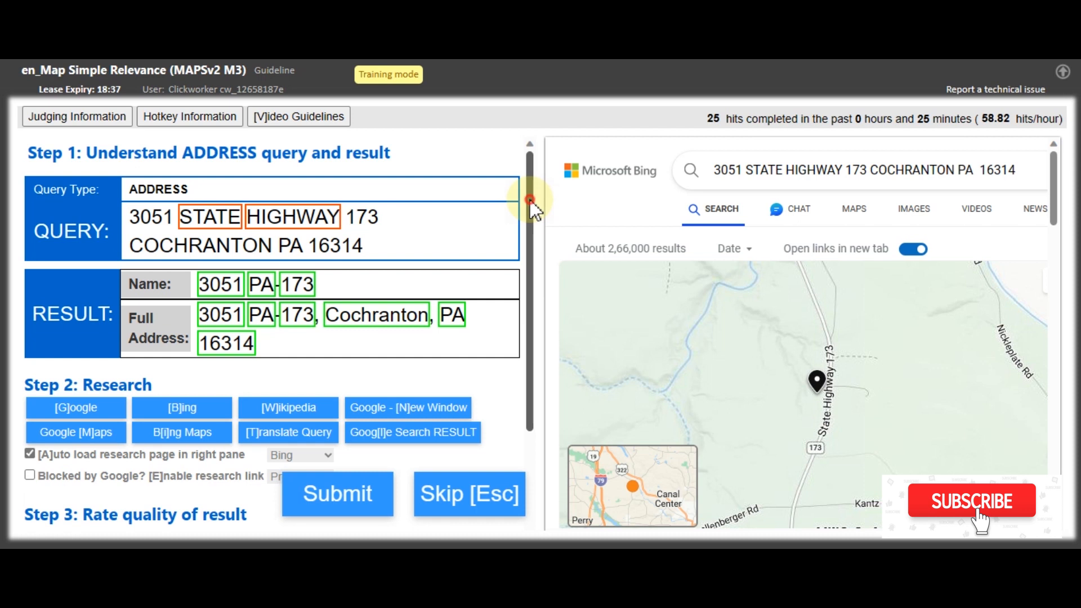
# Step: Check the Cochranton highway address against its Bing listing and against a Google search of the result
pyautogui.moveTo(531, 203); pyautogui.dragTo(532, 208)
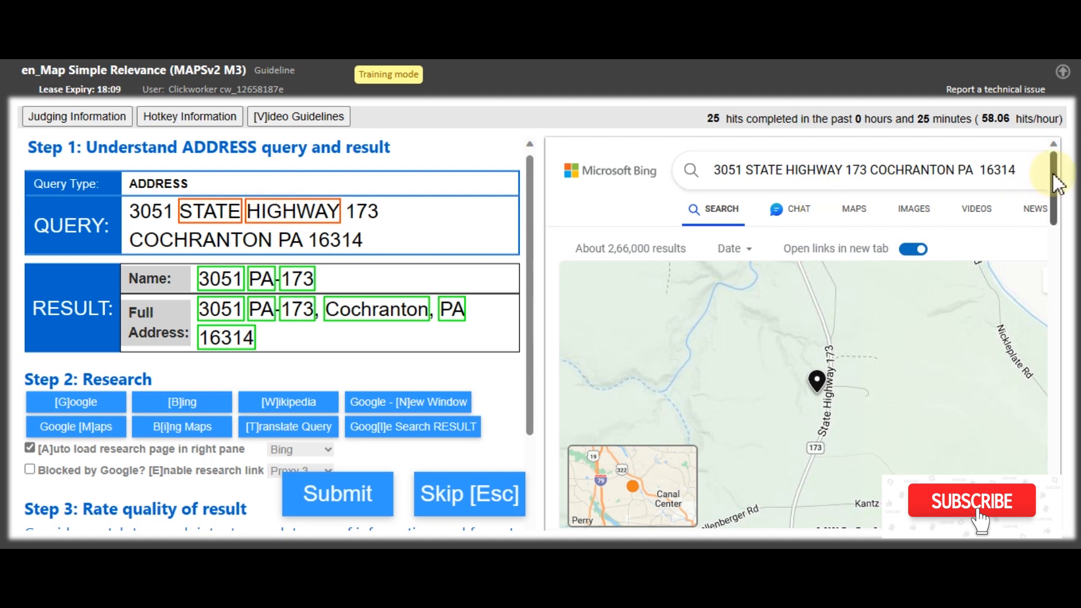
pyautogui.moveTo(1056, 181); pyautogui.dragTo(1057, 228)
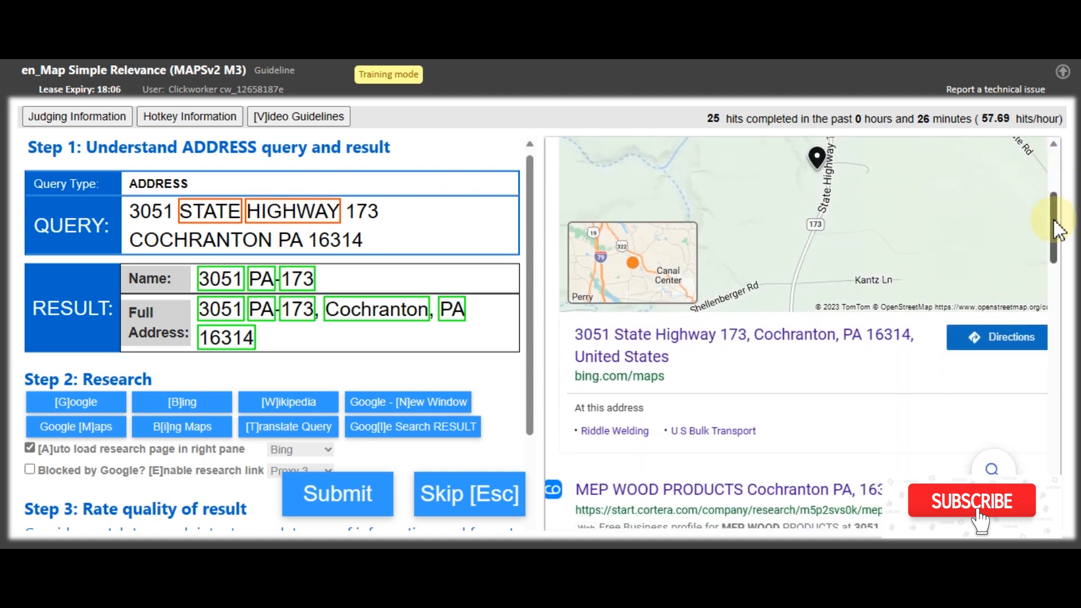
pyautogui.click(414, 428)
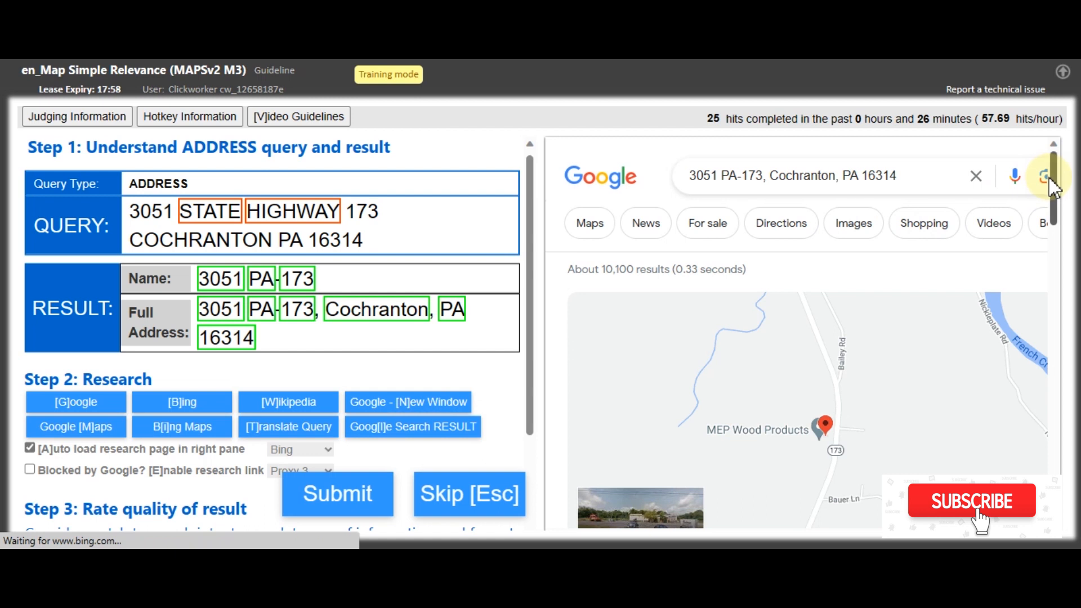
pyautogui.moveTo(1051, 179); pyautogui.dragTo(1054, 193)
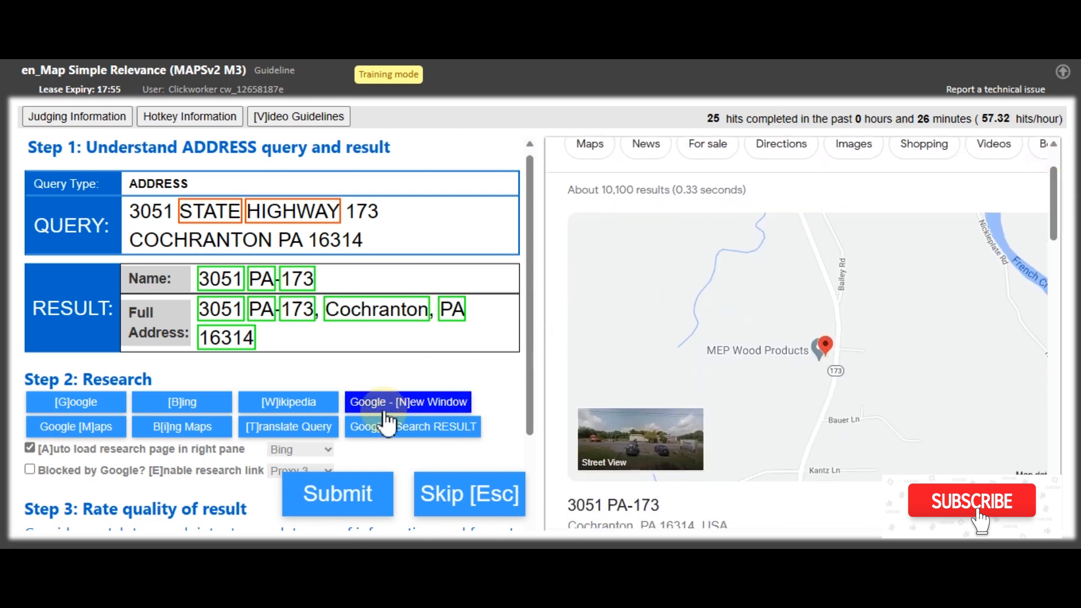
# Step: Compare Google searches for the Cochranton query and its result to see whether State Highway 173 and PA-173 locate the same place
pyautogui.click(98, 405)
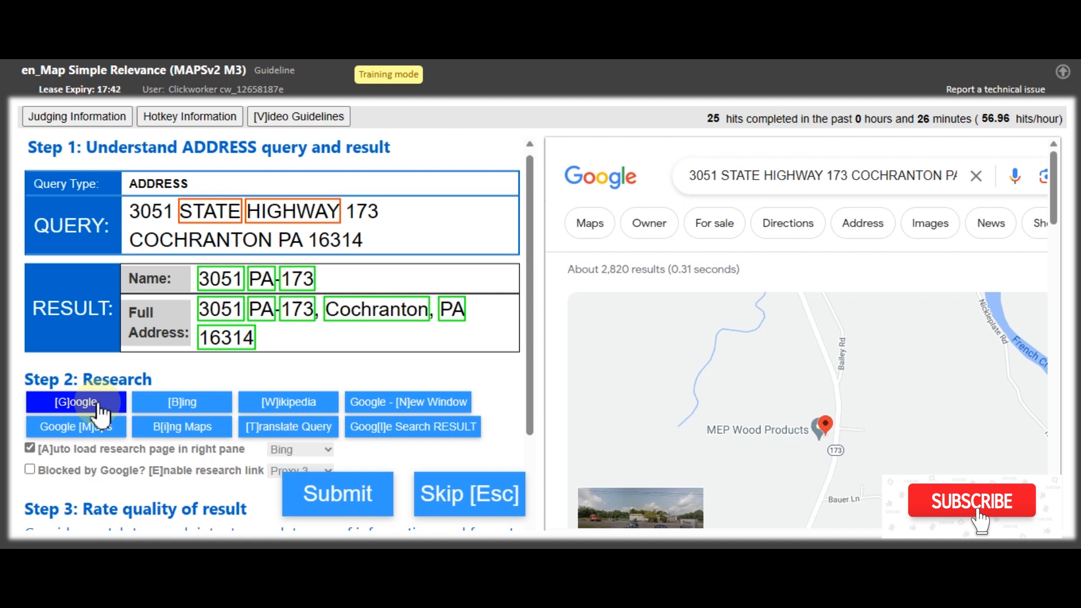
pyautogui.click(379, 429)
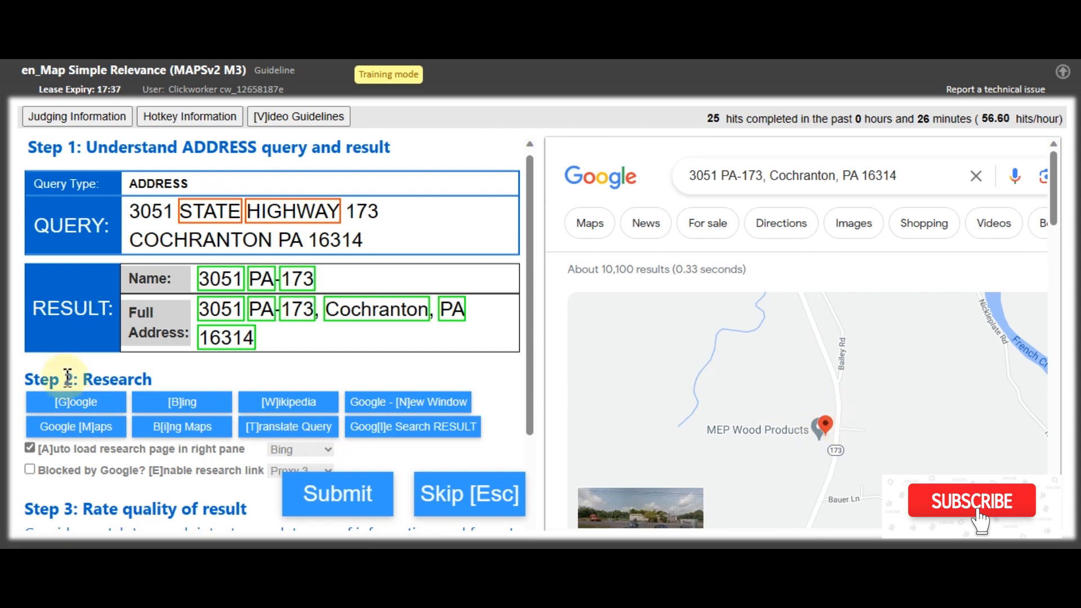
pyautogui.click(75, 409)
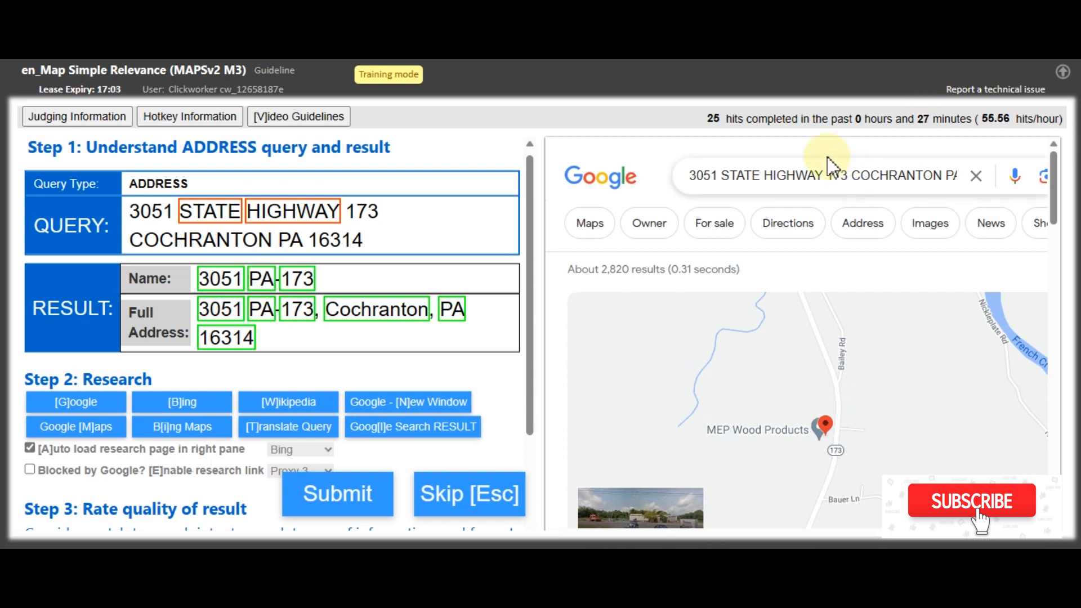
pyautogui.click(842, 449)
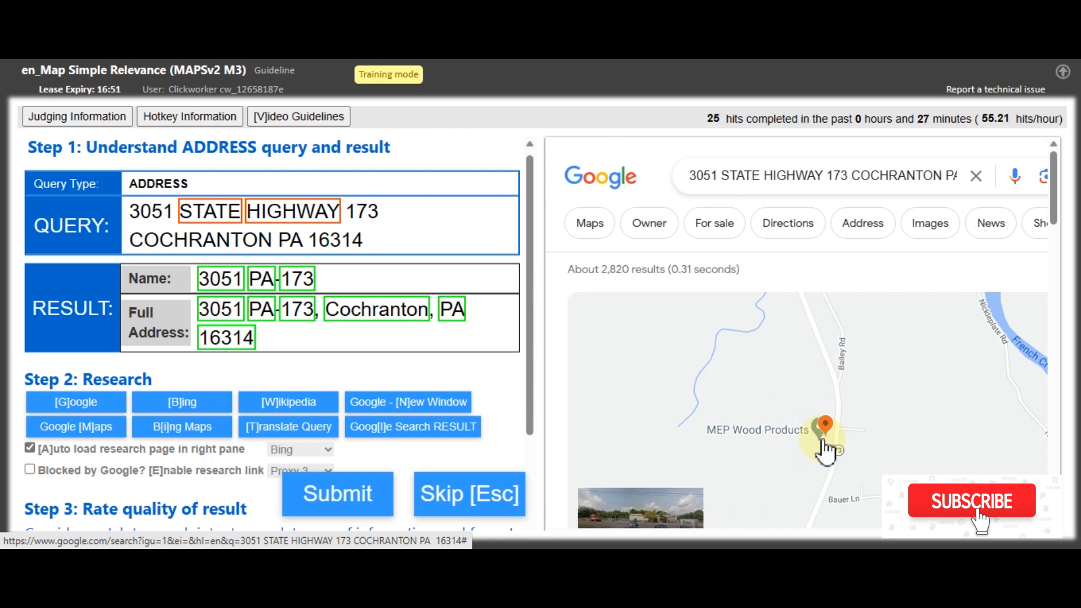
pyautogui.click(459, 433)
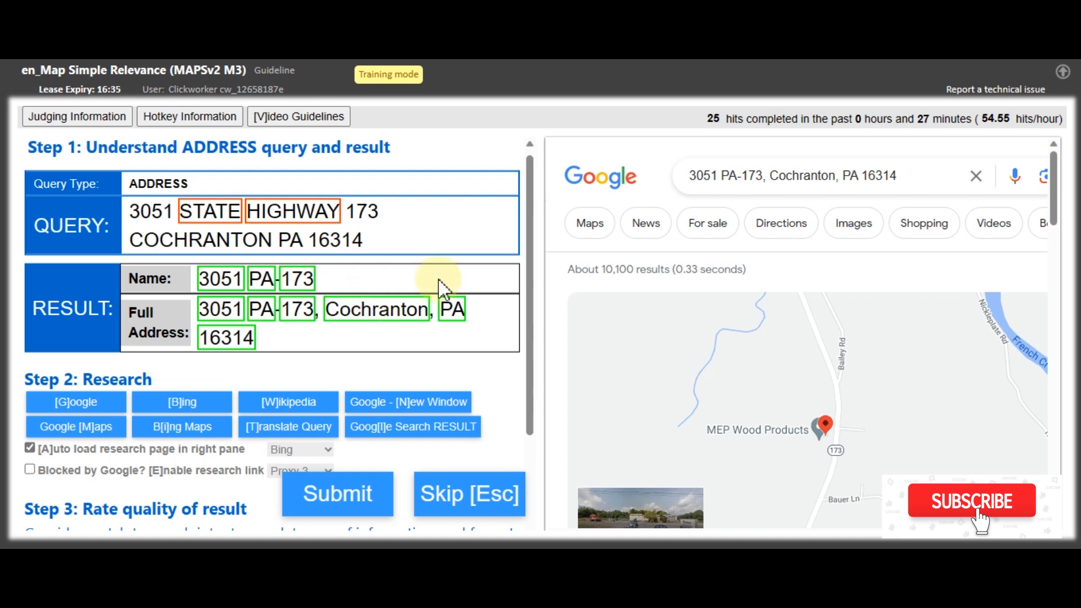
pyautogui.moveTo(532, 242)
pyautogui.mouseDown()
pyautogui.moveTo(536, 316)
pyautogui.moveTo(518, 251)
pyautogui.mouseUp()
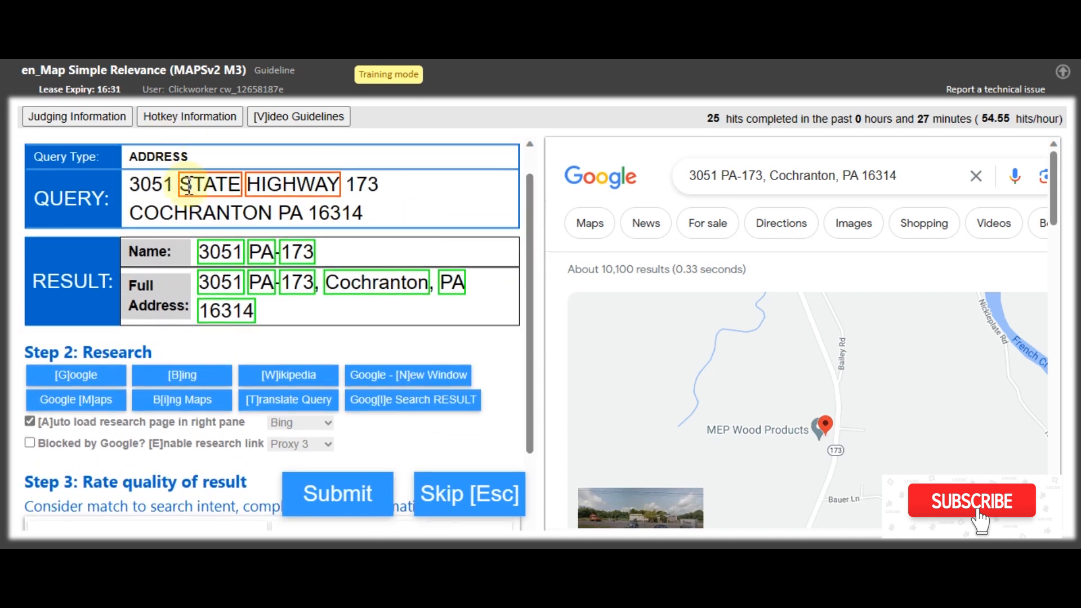
pyautogui.moveTo(185, 184); pyautogui.dragTo(340, 198)
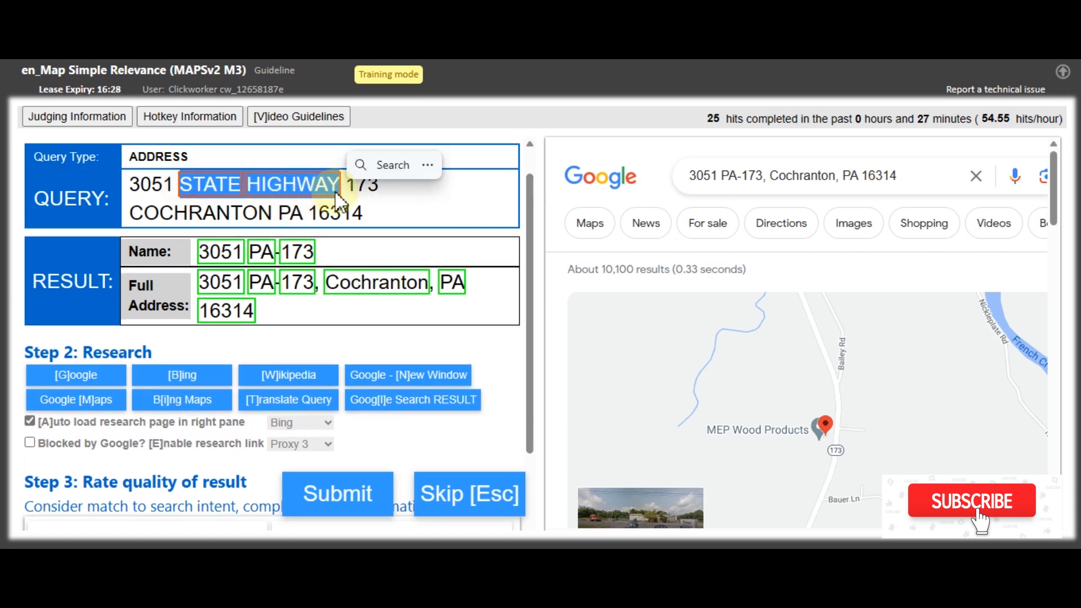
pyautogui.click(401, 217)
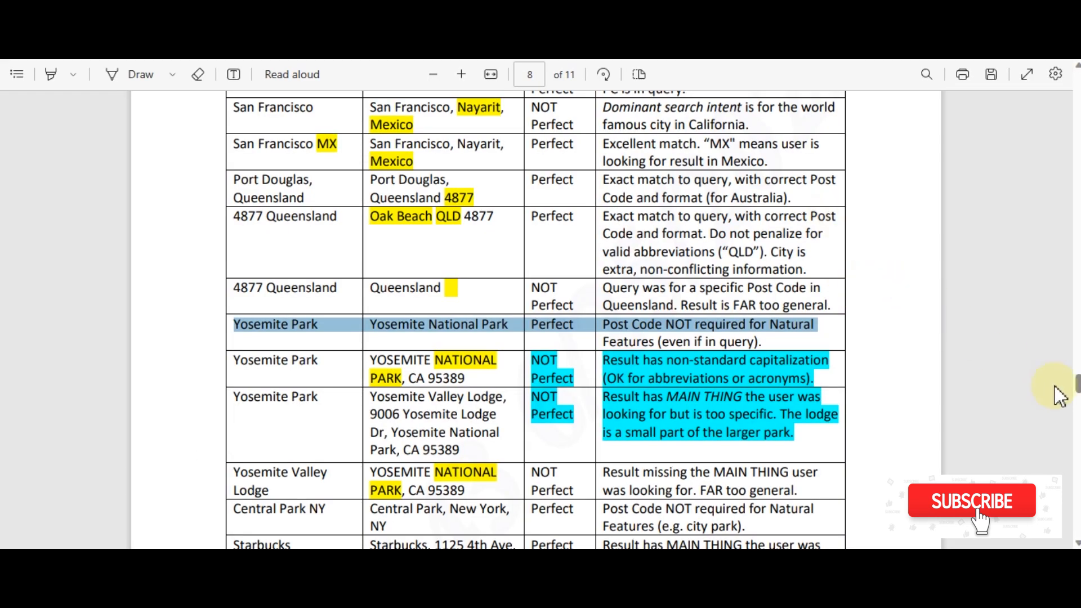
# Step: Look through the rating examples on pages 7 to 9 of the guideline PDF for a case like the Cochranton street name difference
pyautogui.moveTo(1077, 384); pyautogui.dragTo(1078, 397)
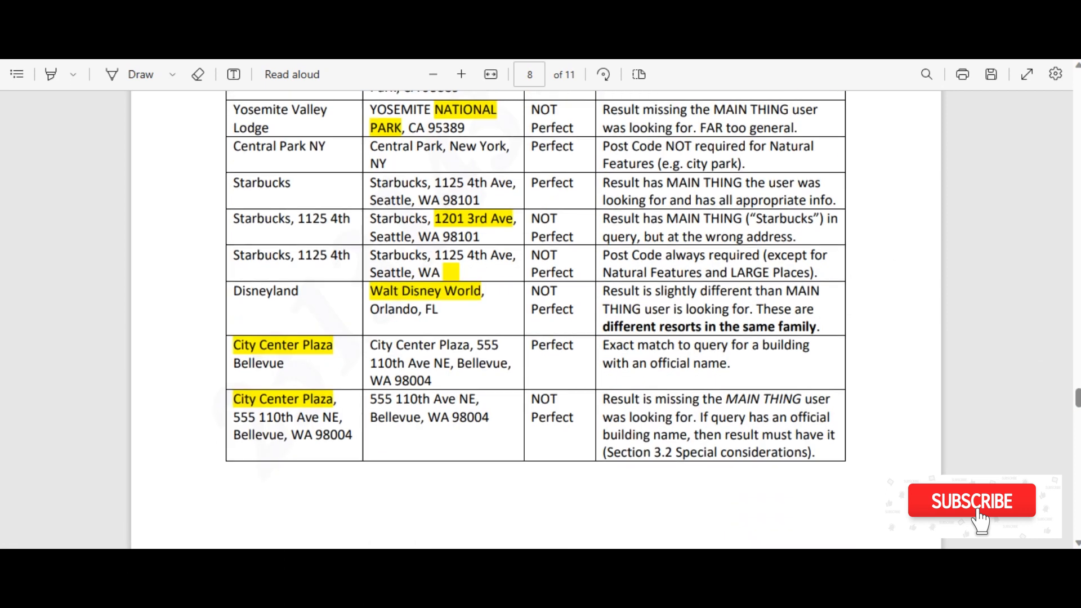
pyautogui.scroll(-6, 535, 316)
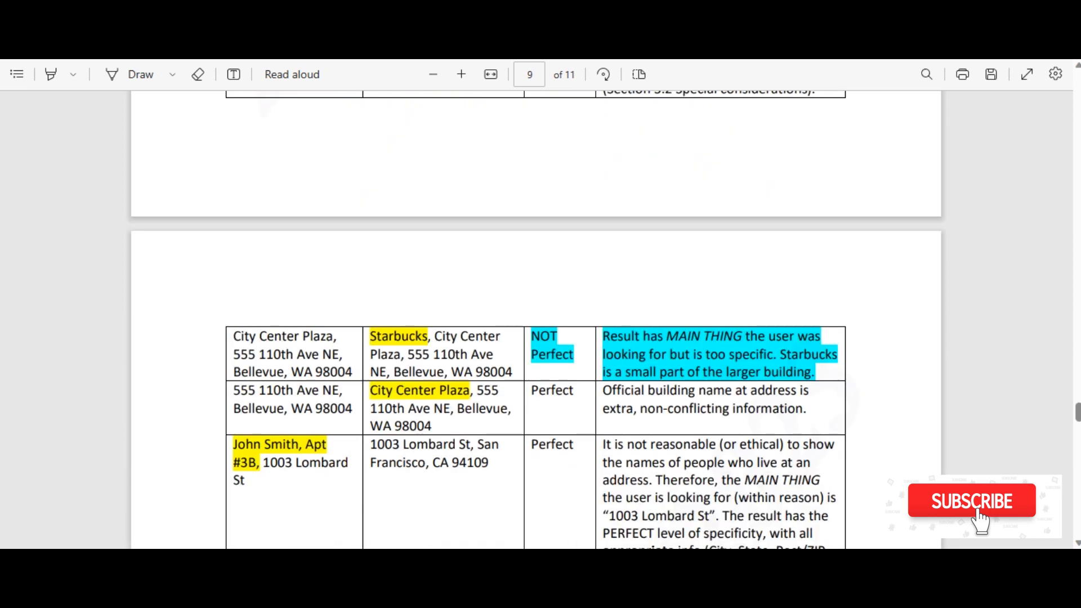
pyautogui.scroll(-7, 535, 315)
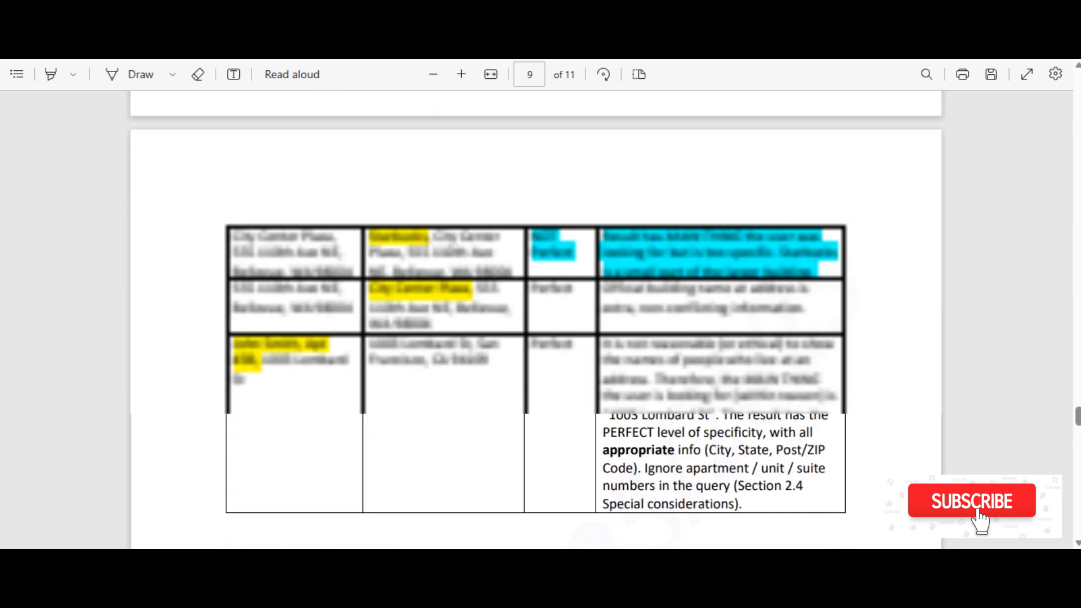
pyautogui.scroll(-4, 535, 315)
pyautogui.scroll(-1, 535, 315)
pyautogui.scroll(2, 535, 315)
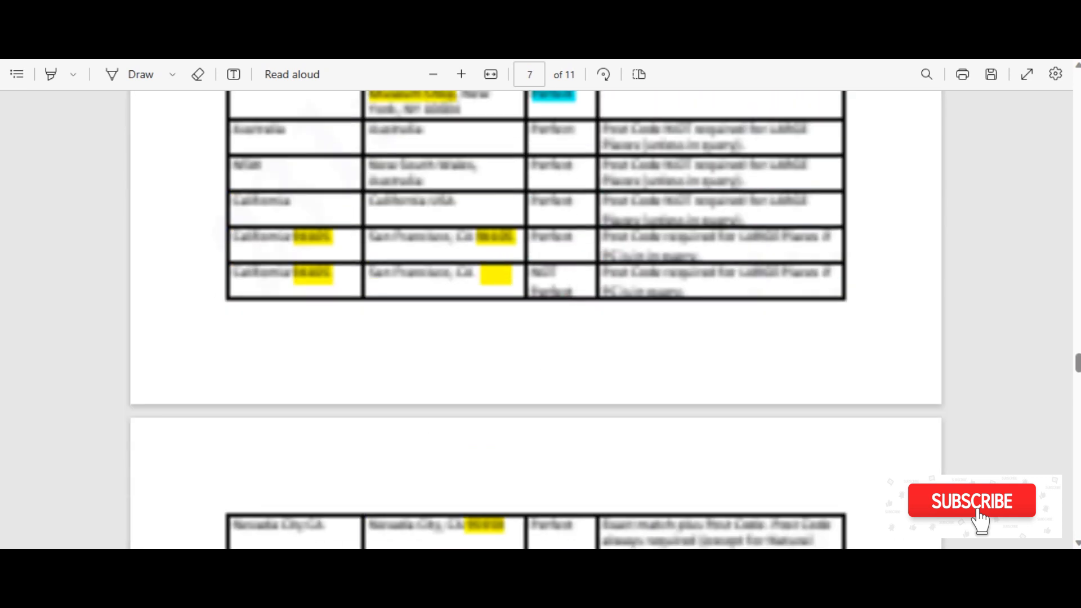
pyautogui.scroll(1, 535, 315)
pyautogui.scroll(1, 534, 304)
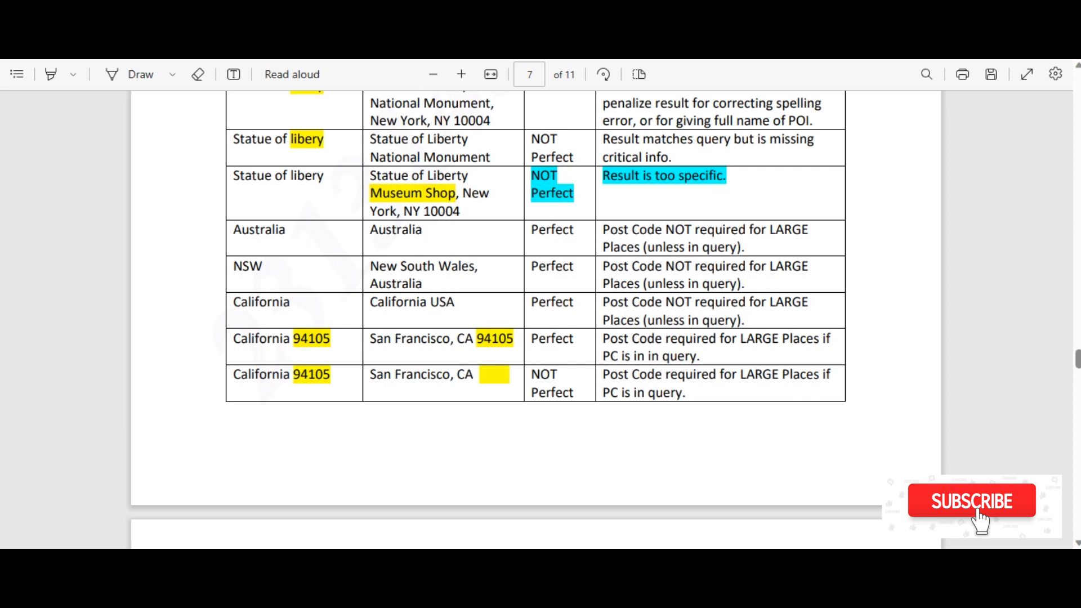
pyautogui.scroll(5, 535, 315)
pyautogui.scroll(3, 535, 318)
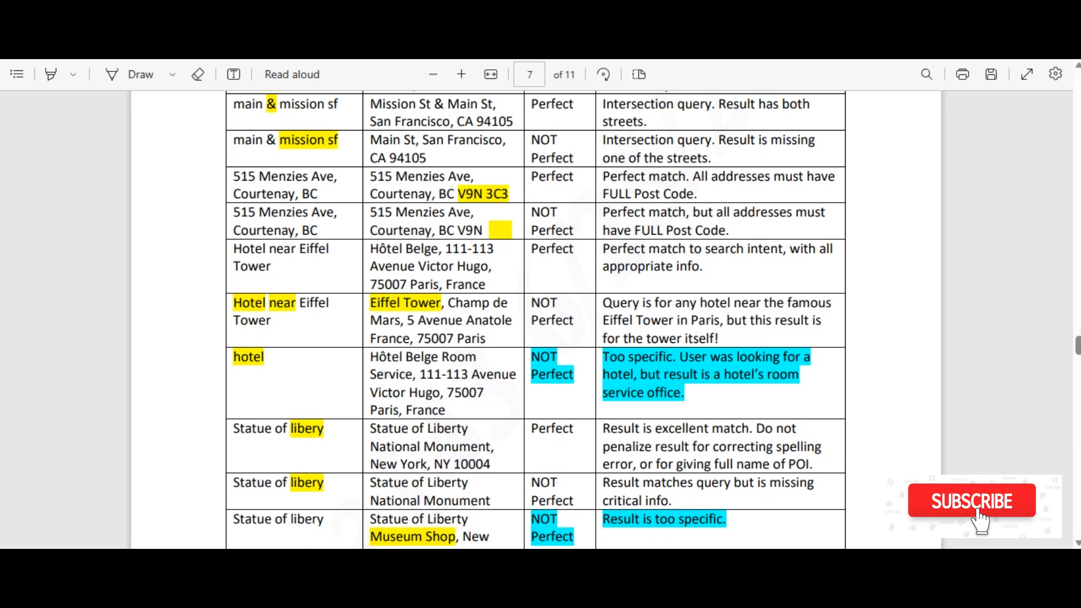
pyautogui.scroll(3, 535, 318)
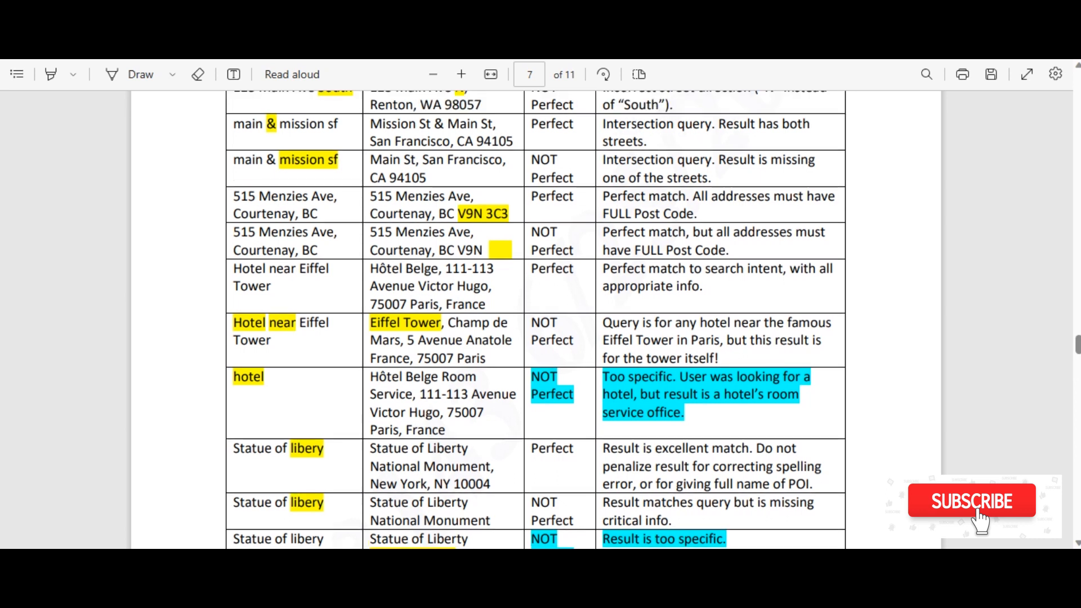
pyautogui.scroll(5, 535, 318)
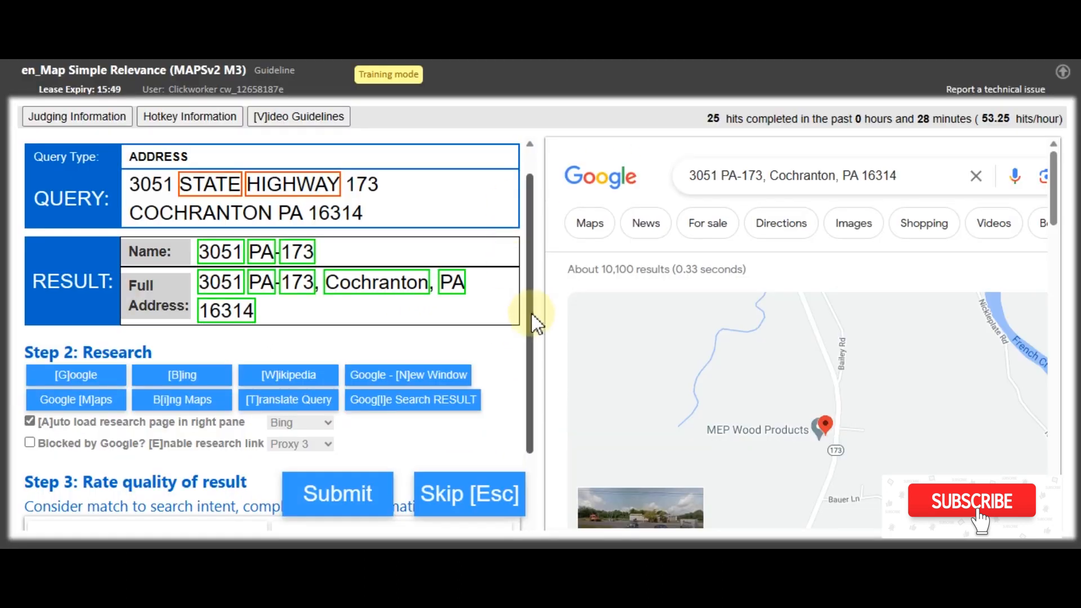
# Step: Recheck the Cochranton query against its result, rate the result Perfect and submit the judgment
pyautogui.moveTo(530, 312); pyautogui.dragTo(553, 411)
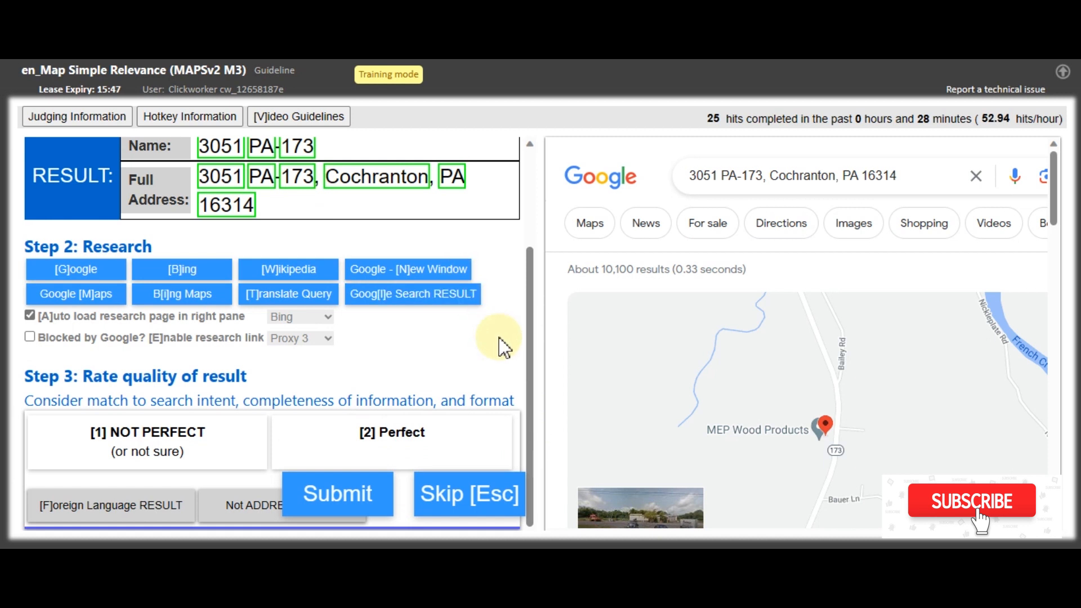
pyautogui.moveTo(531, 307); pyautogui.dragTo(451, 197)
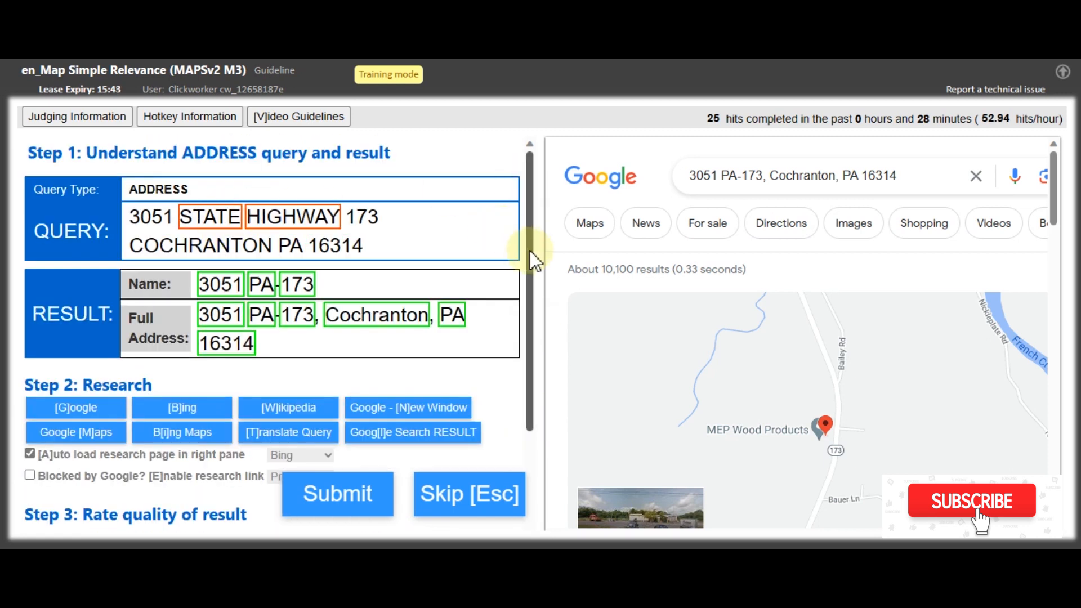
pyautogui.moveTo(532, 261); pyautogui.dragTo(544, 372)
pyautogui.click(397, 455)
pyautogui.click(325, 502)
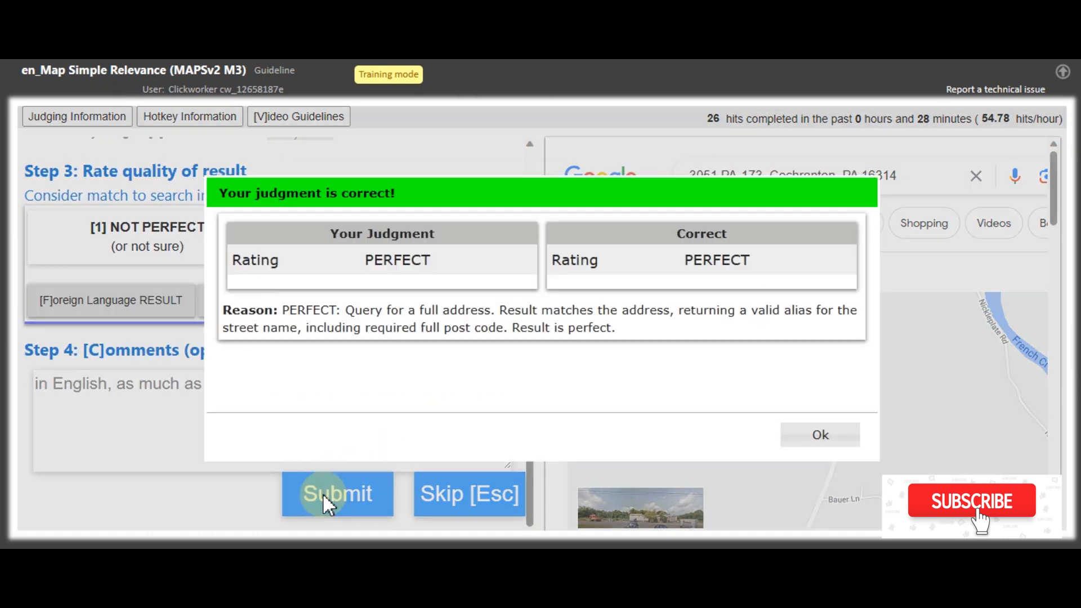
# Step: Read the feedback reason for the Cochranton judgment, including its post code remark, and acknowledge it
pyautogui.moveTo(347, 305); pyautogui.dragTo(640, 337)
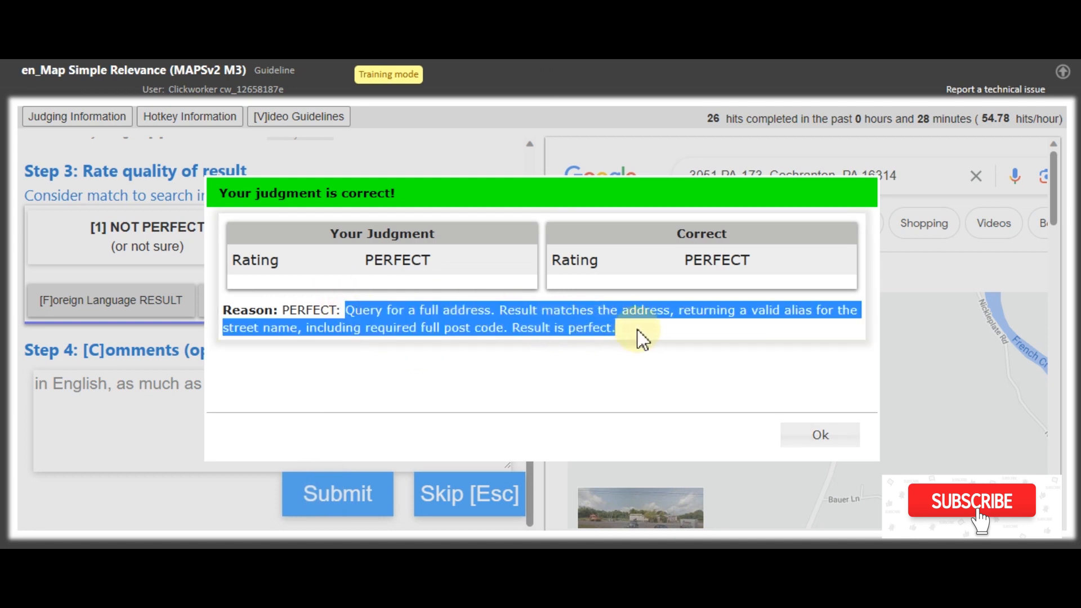
pyautogui.click(767, 333)
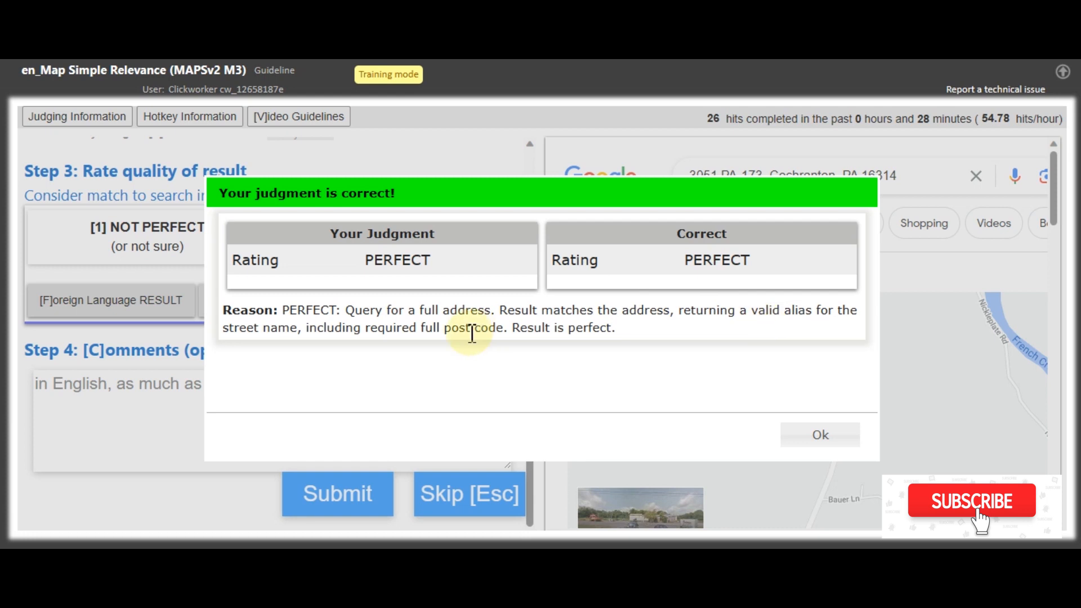
pyautogui.moveTo(309, 328); pyautogui.dragTo(519, 329)
pyautogui.moveTo(566, 356); pyautogui.dragTo(617, 363)
pyautogui.click(627, 373)
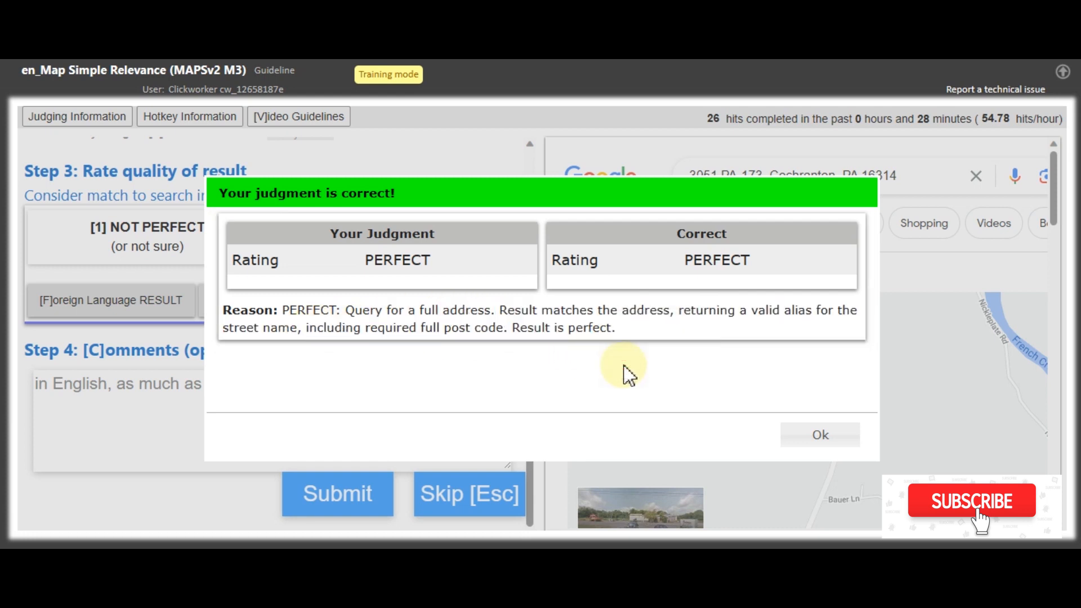
pyautogui.click(826, 434)
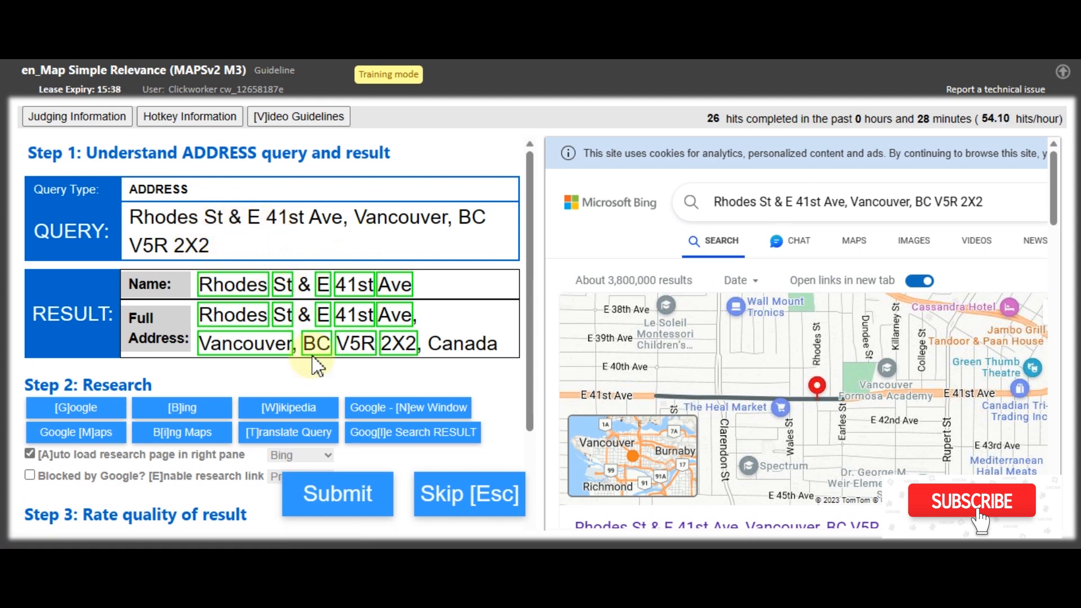
# Step: Check the post code of the Rhodes St & E 41st Ave intersection, rate the result Perfect, submit the judgment and acknowledge its feedback
pyautogui.moveTo(211, 245); pyautogui.dragTo(116, 242)
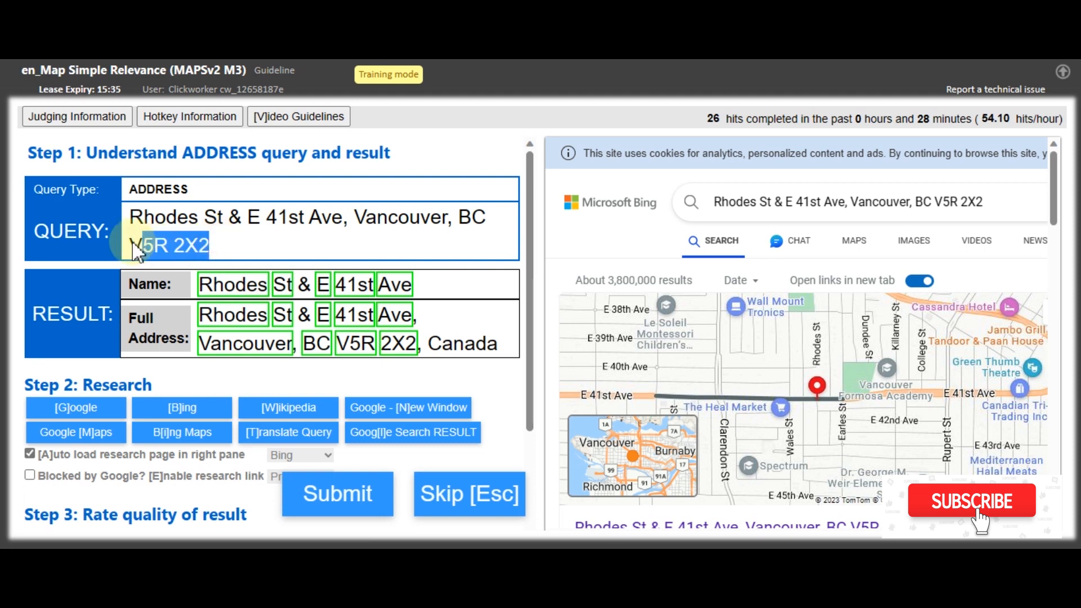
pyautogui.doubleClick(450, 355)
pyautogui.click(455, 324)
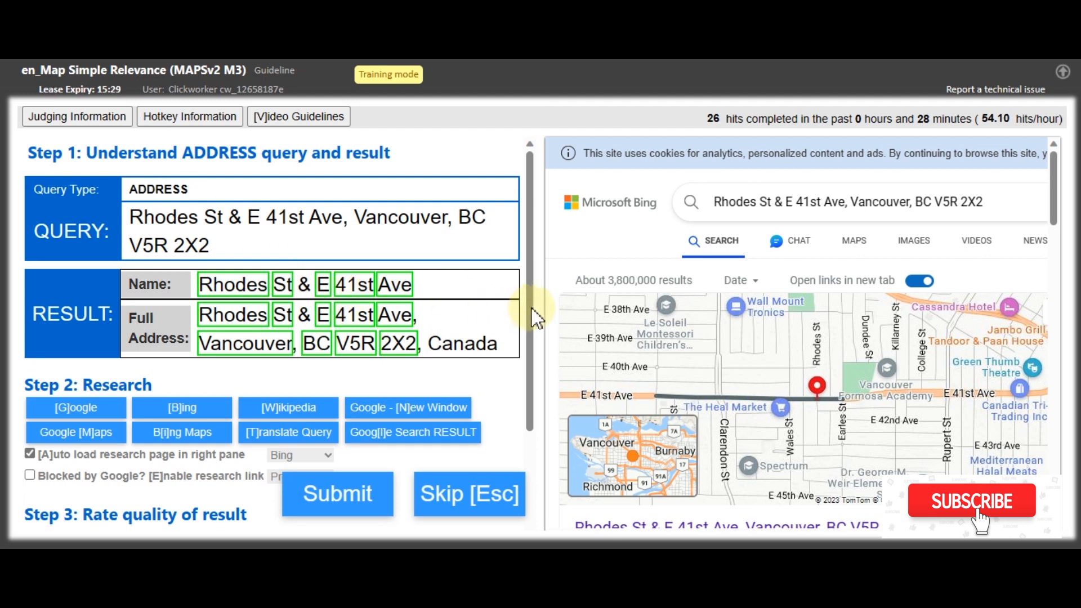
pyautogui.scroll(-2, 536, 309)
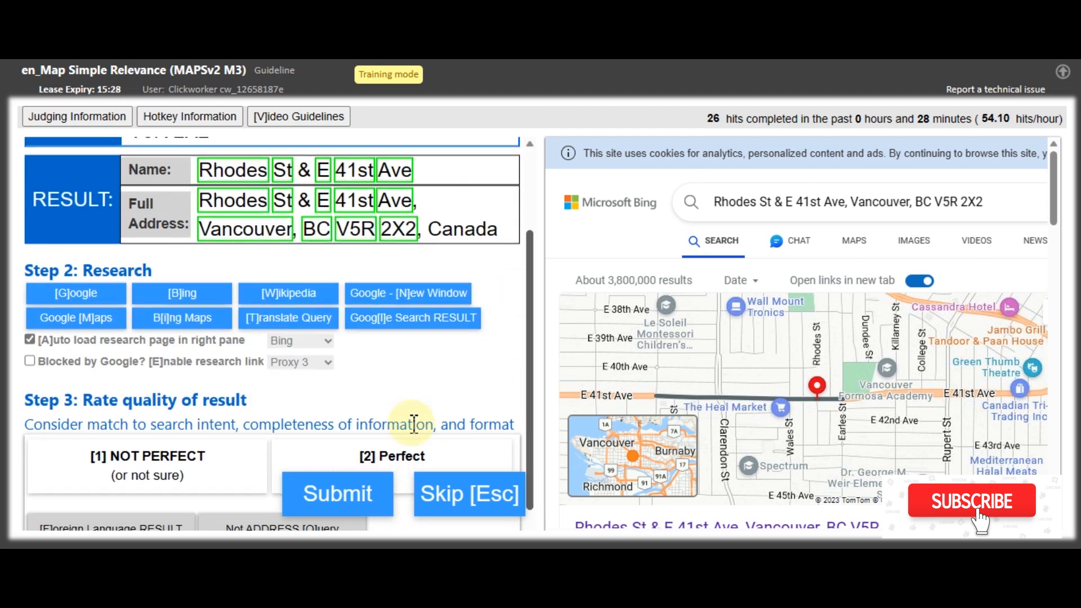
pyautogui.click(379, 456)
pyautogui.click(339, 494)
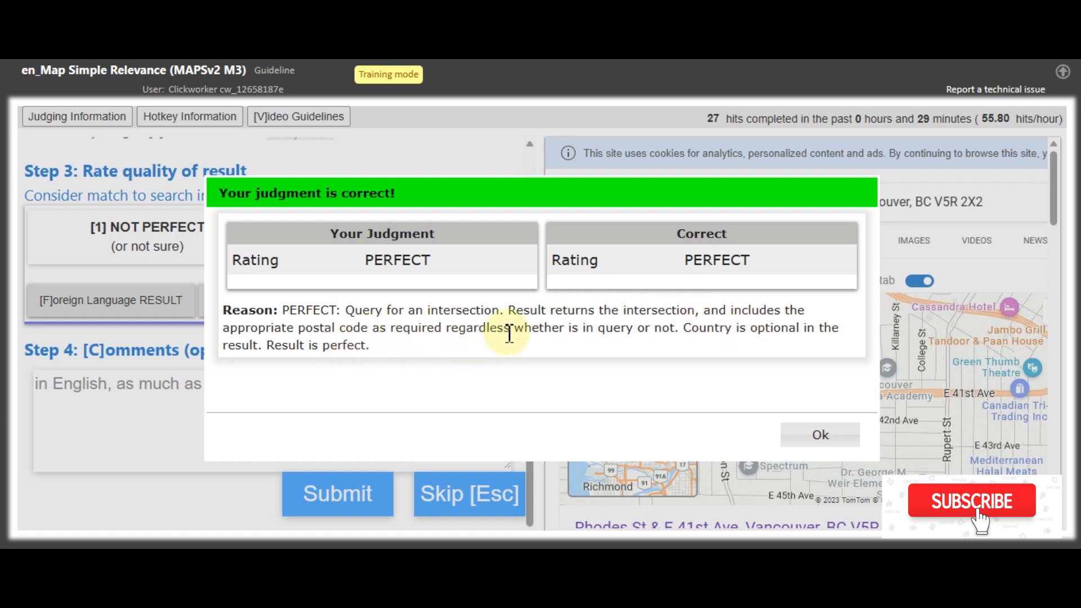
pyautogui.click(830, 442)
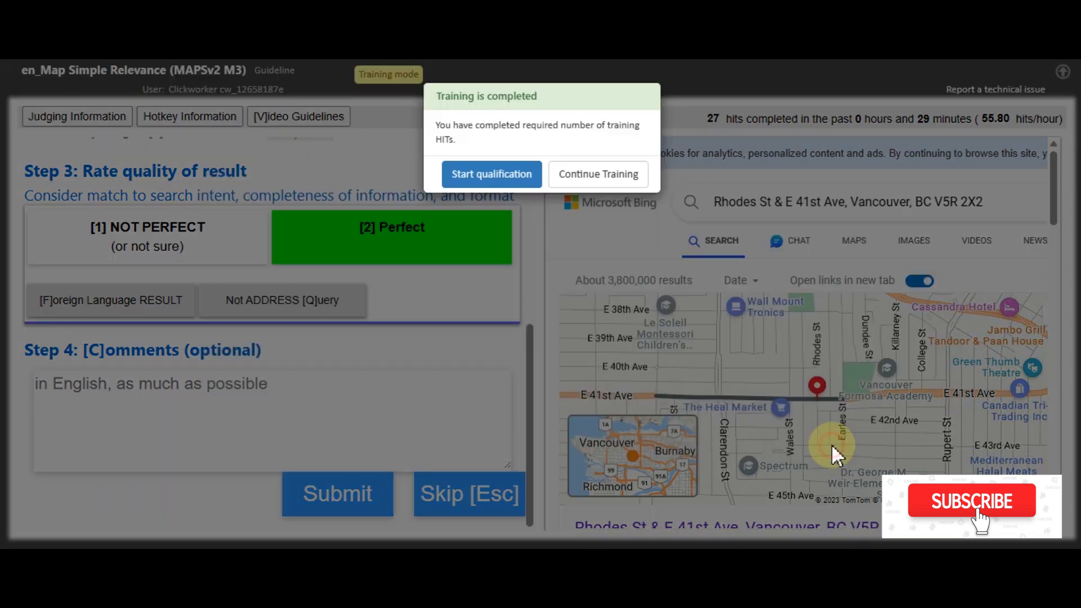